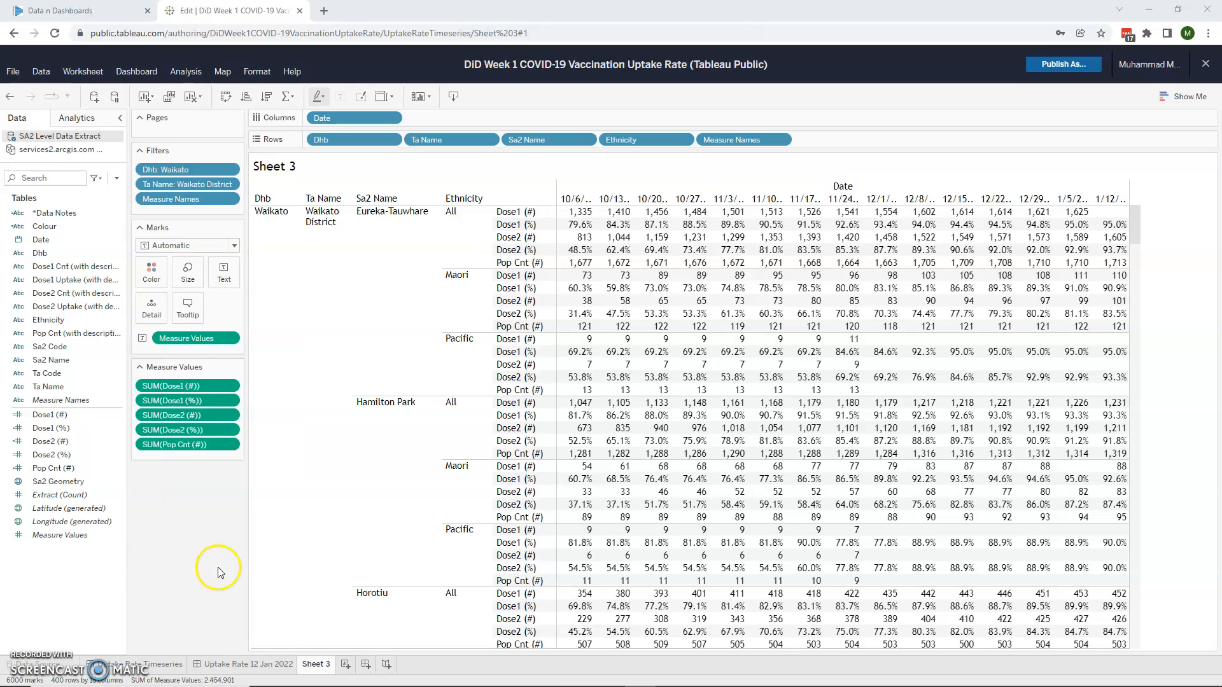
Create a new worksheet and plot the Sa2 Geometry field on it as a map.
{"action": "left_click", "coordinate": [345, 665]}
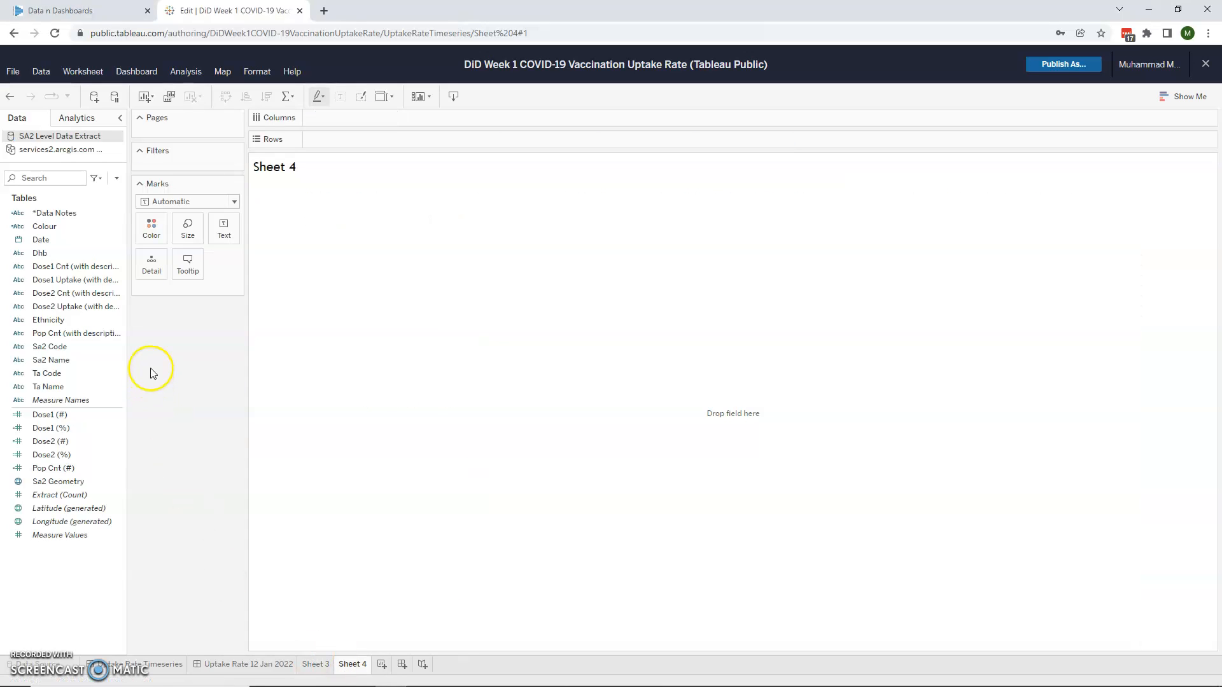
{"action": "left_click", "coordinate": [49, 486]}
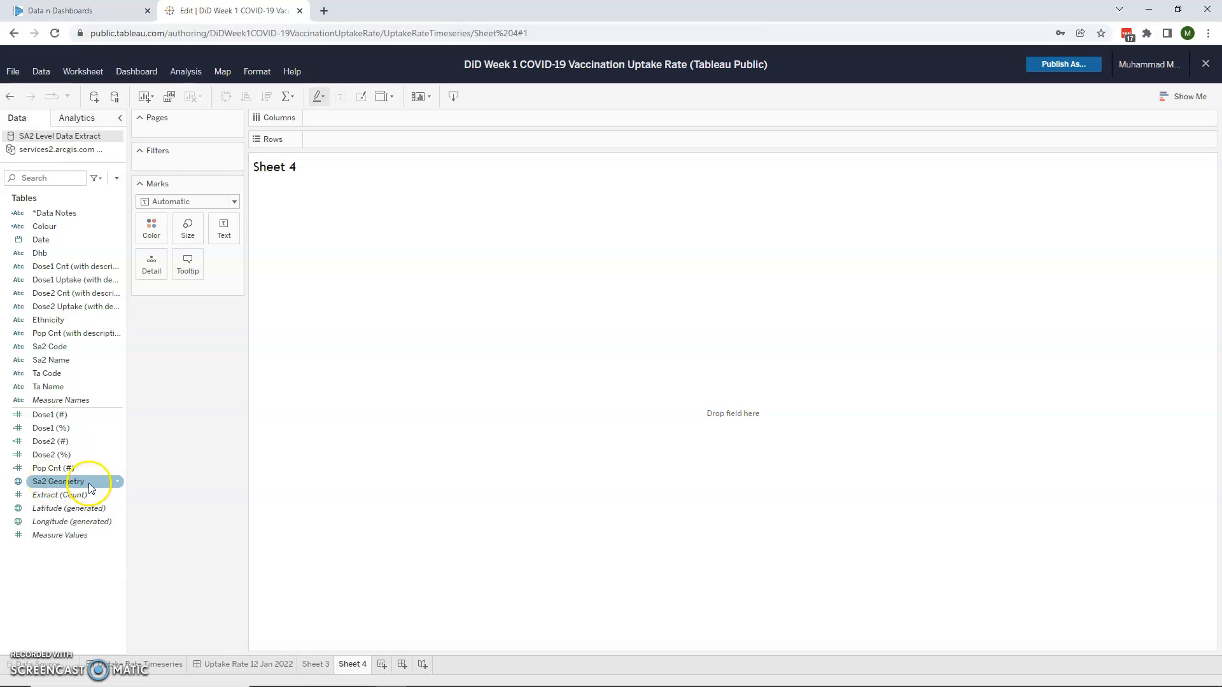
{"action": "left_click_drag", "start_coordinate": [46, 485], "coordinate": [159, 267]}
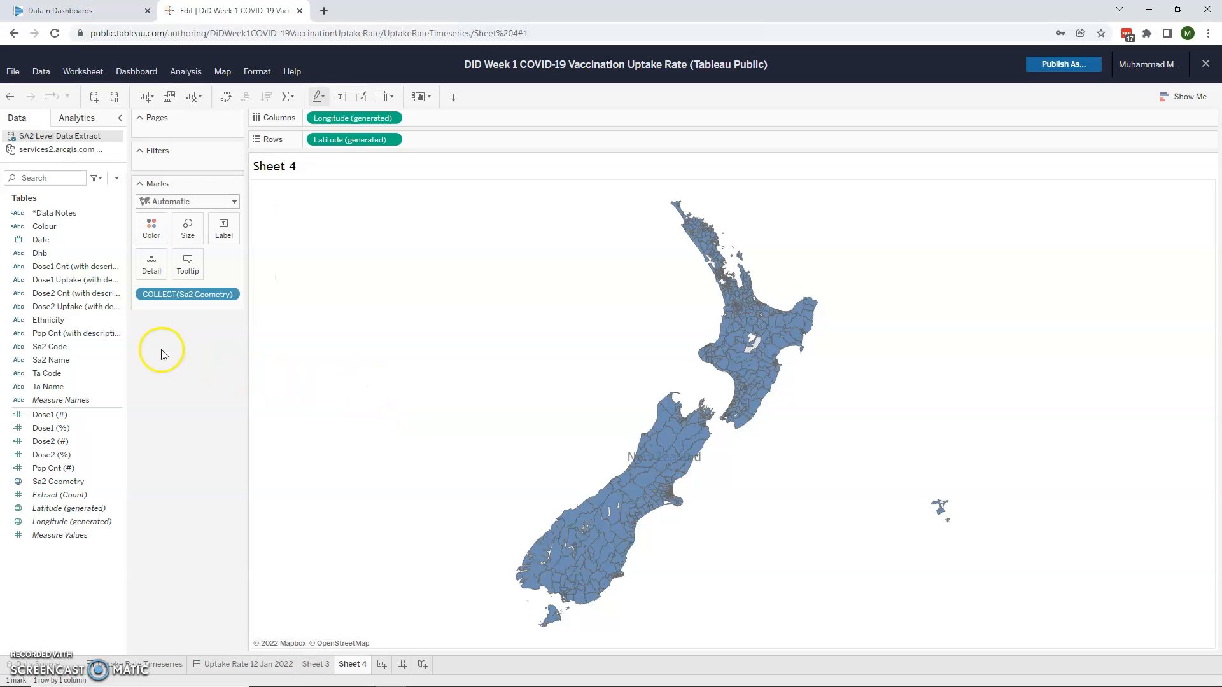
Filter the map by the Dhb field, keeping only Waikato.
{"action": "left_click", "coordinate": [41, 257]}
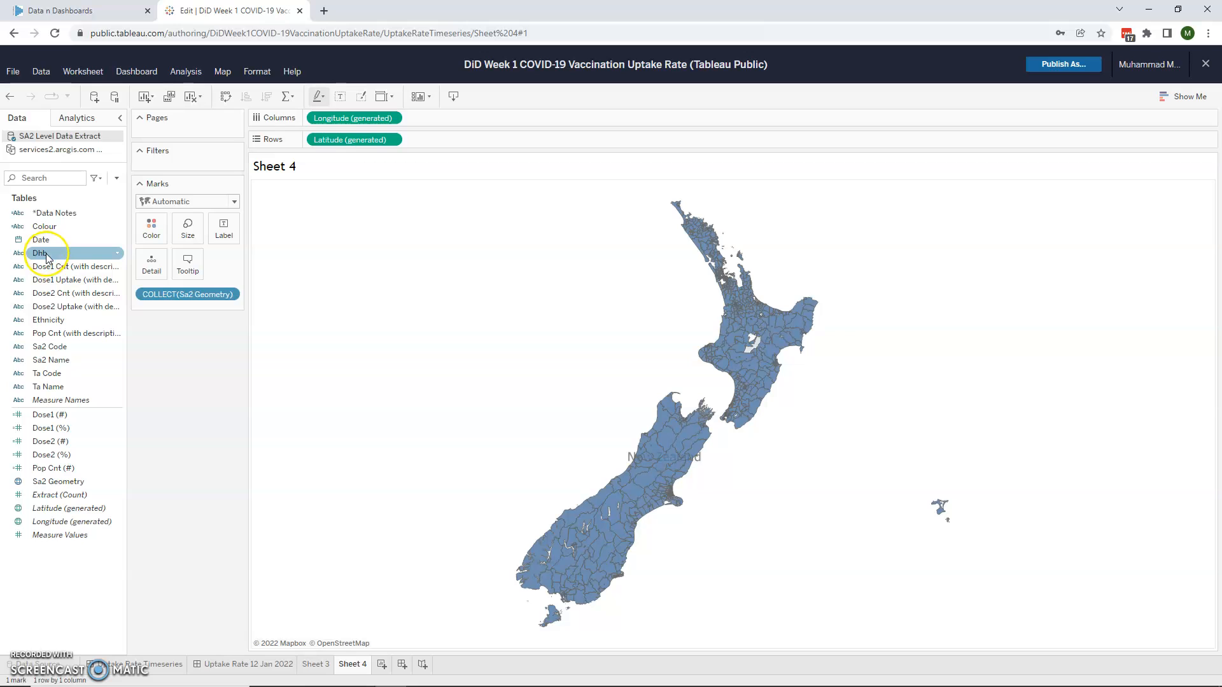
{"action": "left_click_drag", "start_coordinate": [45, 253], "coordinate": [178, 164]}
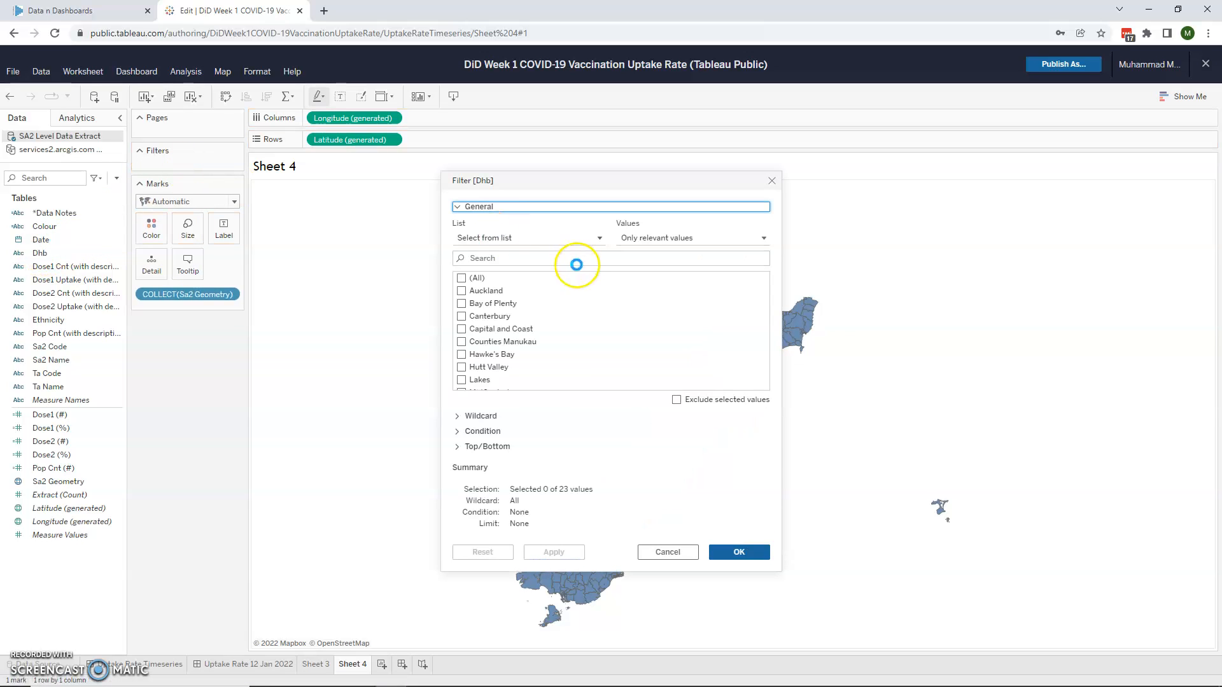
{"action": "left_click_drag", "start_coordinate": [761, 281], "coordinate": [767, 365]}
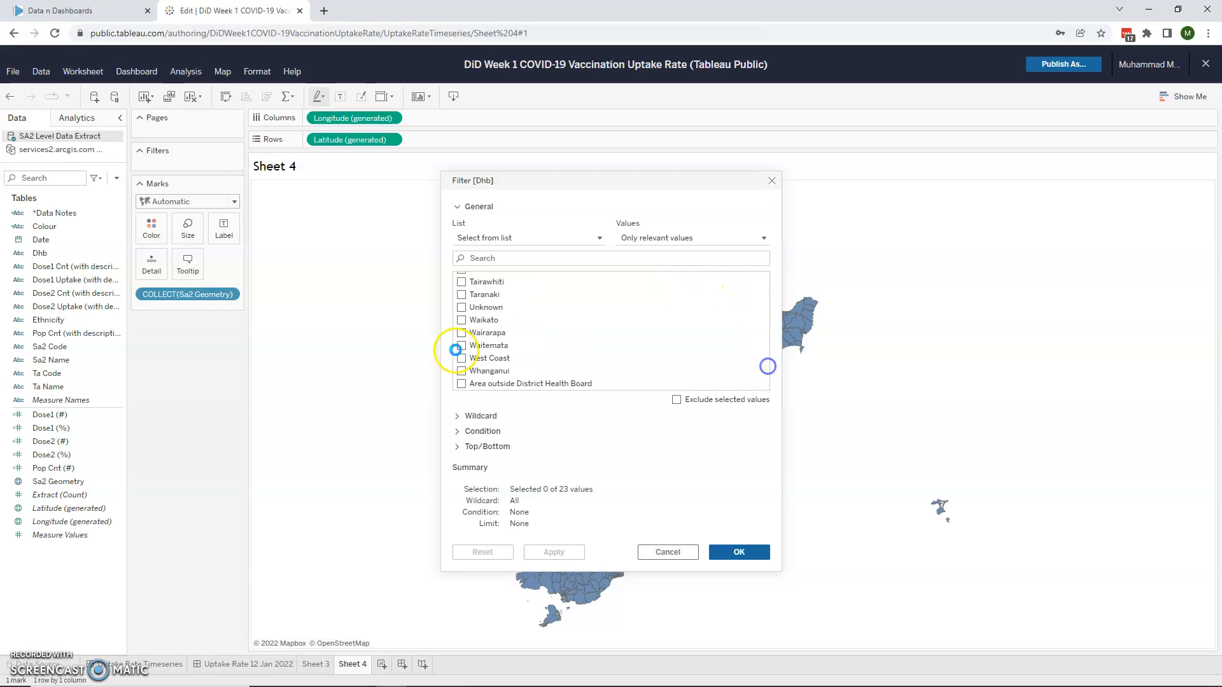
{"action": "left_click", "coordinate": [461, 319]}
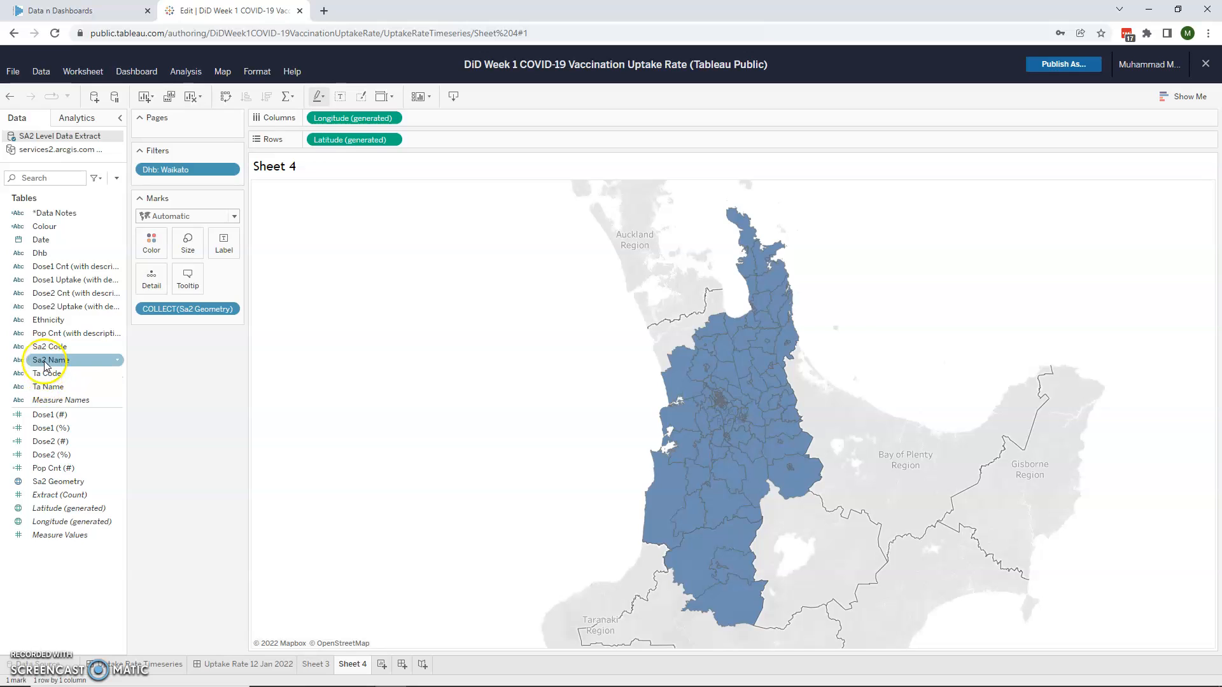
Add a Ta Name filter that keeps only Waikato District.
{"action": "left_click", "coordinate": [43, 387]}
{"action": "left_click_drag", "start_coordinate": [43, 387], "coordinate": [171, 181]}
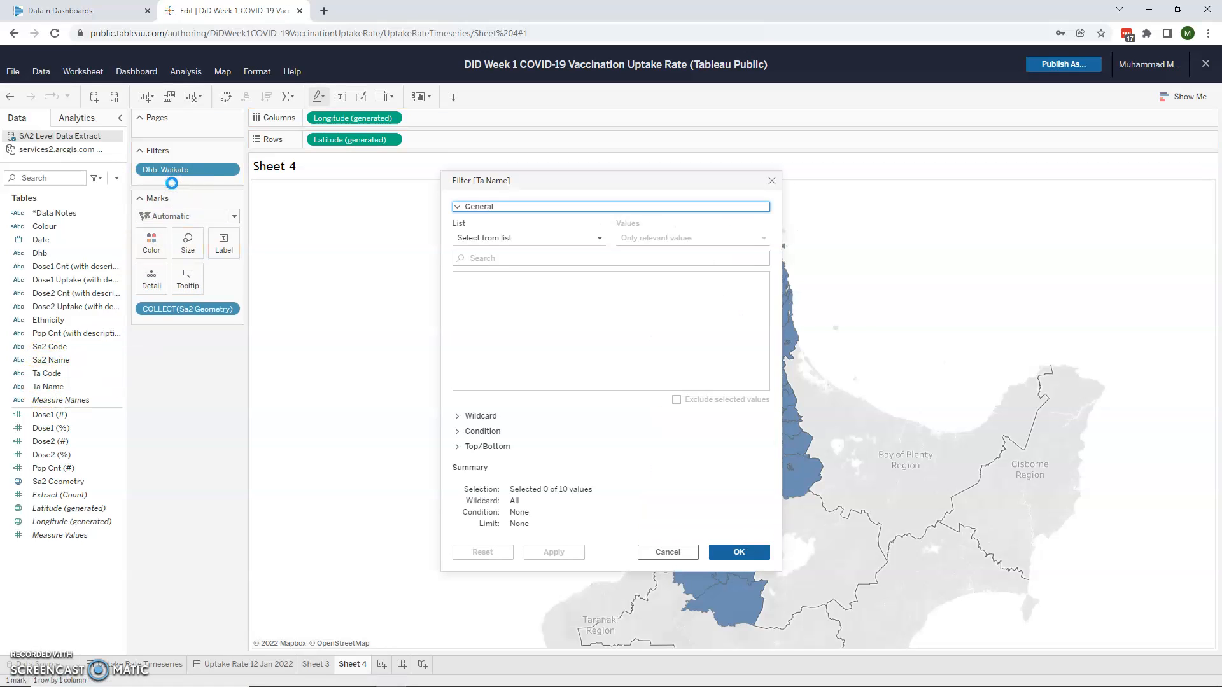
{"action": "scroll", "coordinate": [480, 365], "scroll_direction": "down", "scroll_amount": 1}
{"action": "left_click", "coordinate": [461, 357]}
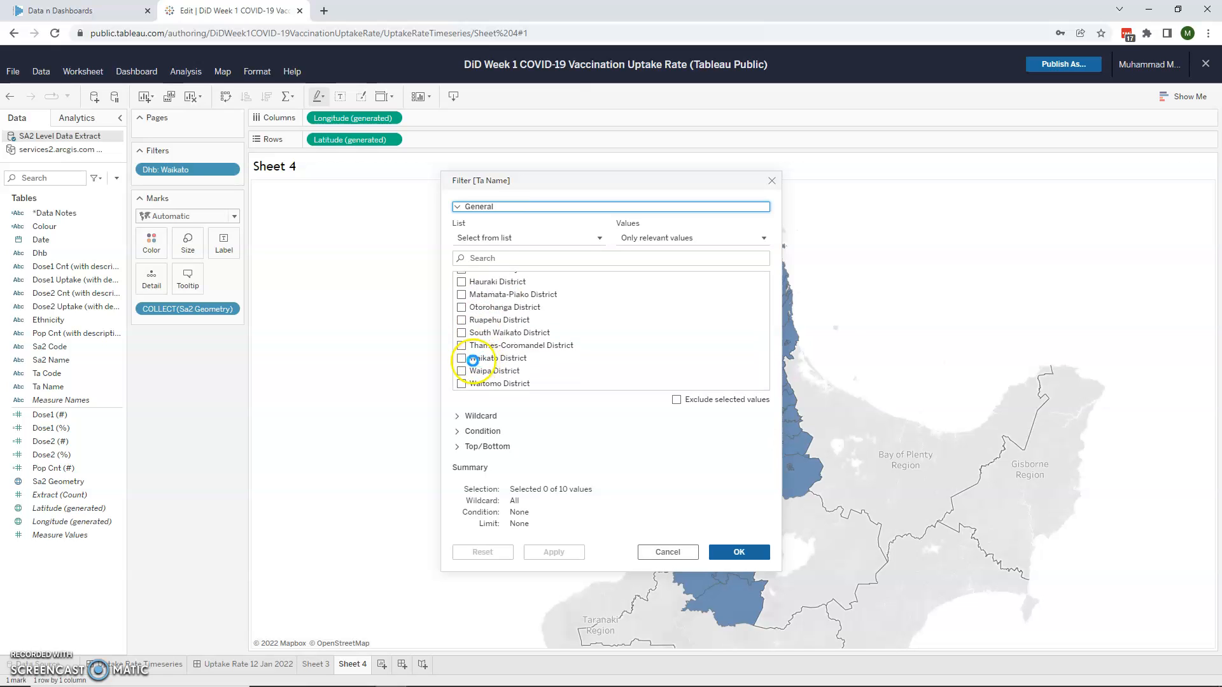
{"action": "left_click", "coordinate": [741, 553]}
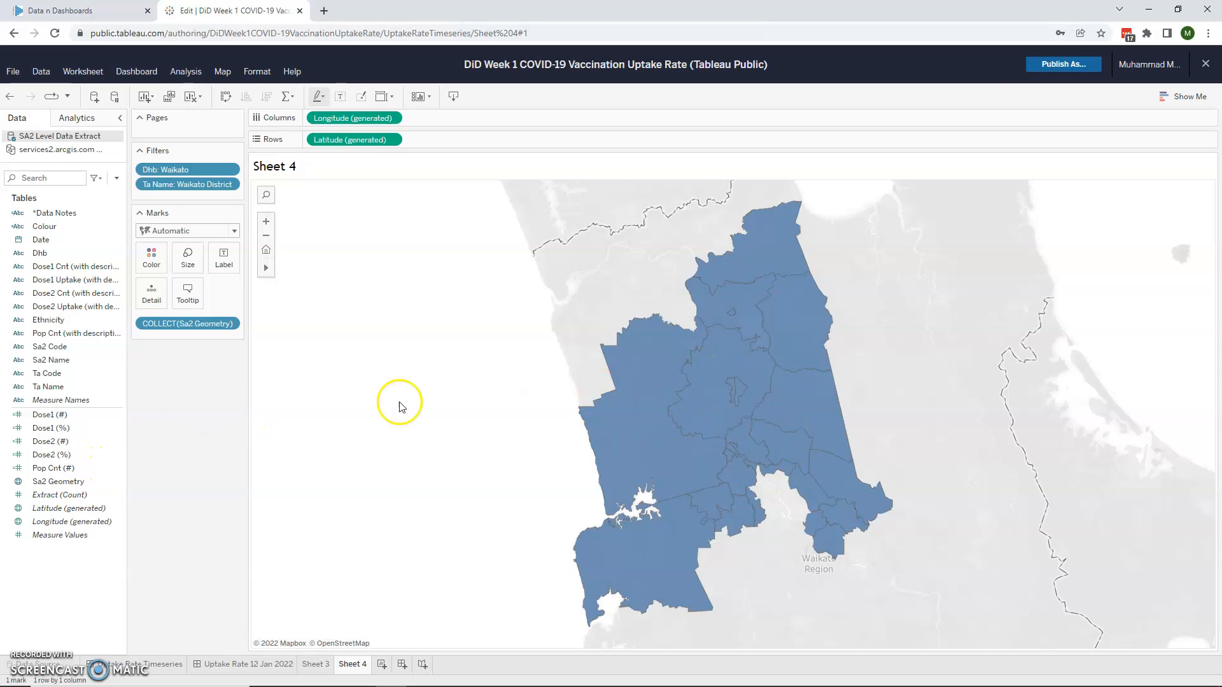
Add Sa2 Name as a detail level on the map and check the tooltips of individual areas.
{"action": "left_click", "coordinate": [51, 347]}
{"action": "left_click", "coordinate": [40, 362]}
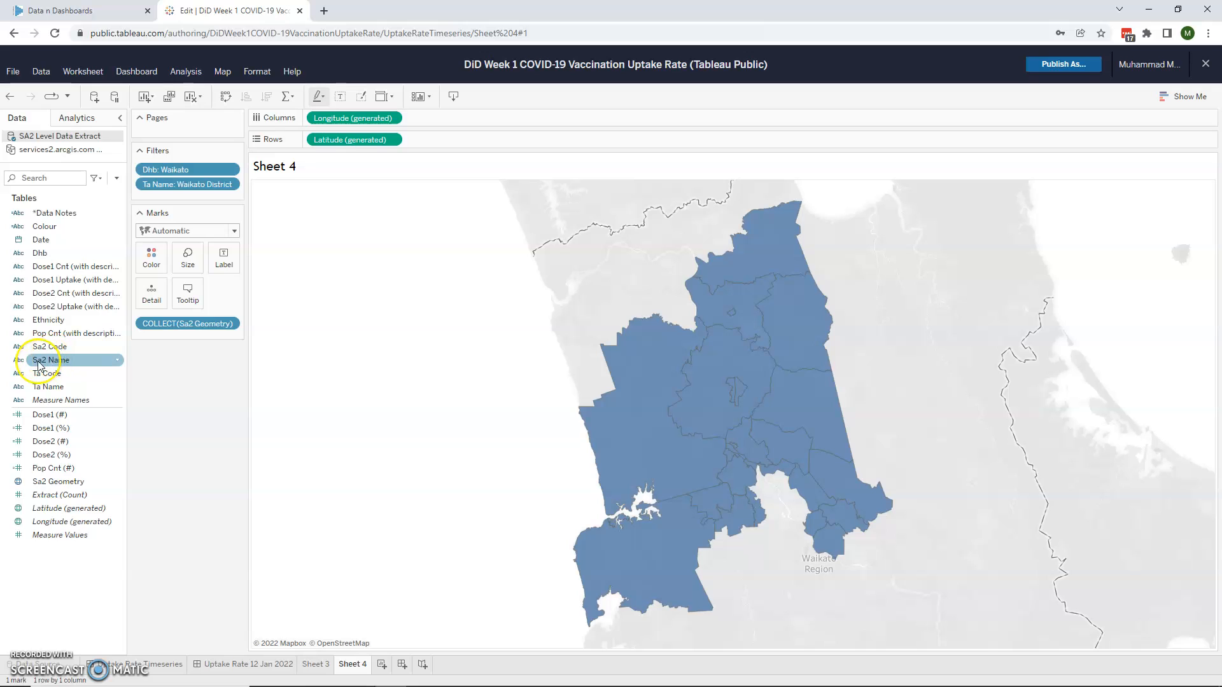
{"action": "left_click_drag", "start_coordinate": [40, 360], "coordinate": [151, 292]}
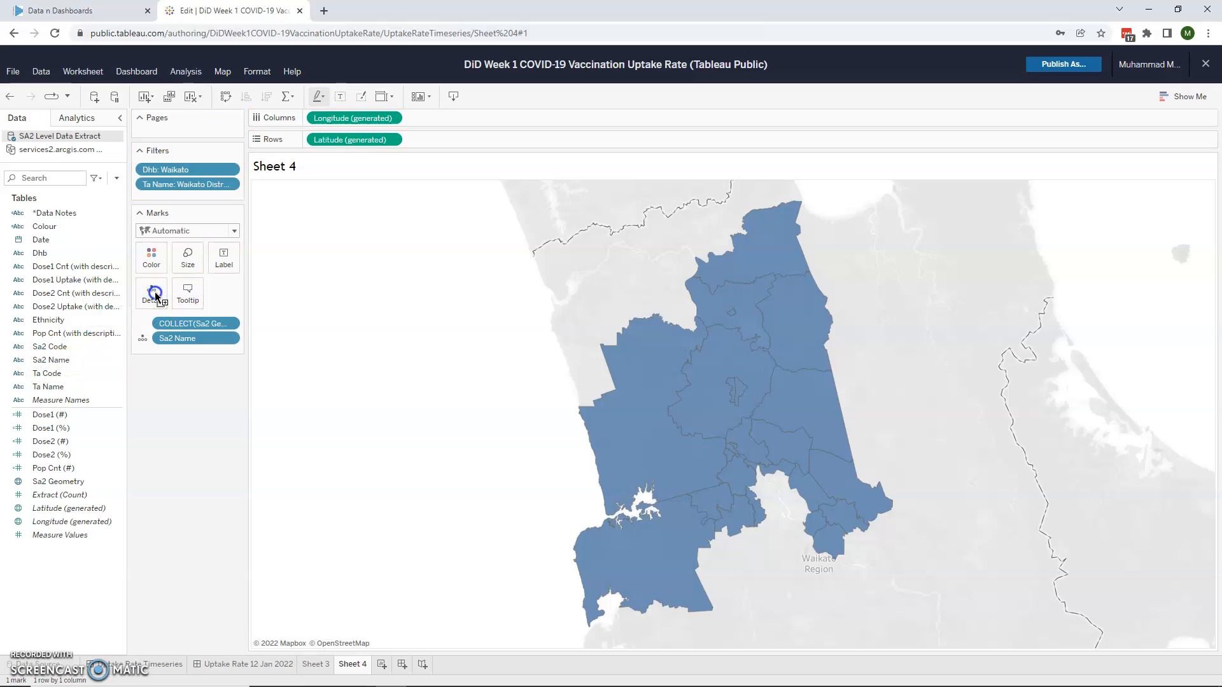
{"action": "mouse_move", "coordinate": [649, 422]}
{"action": "mouse_move", "coordinate": [731, 385]}
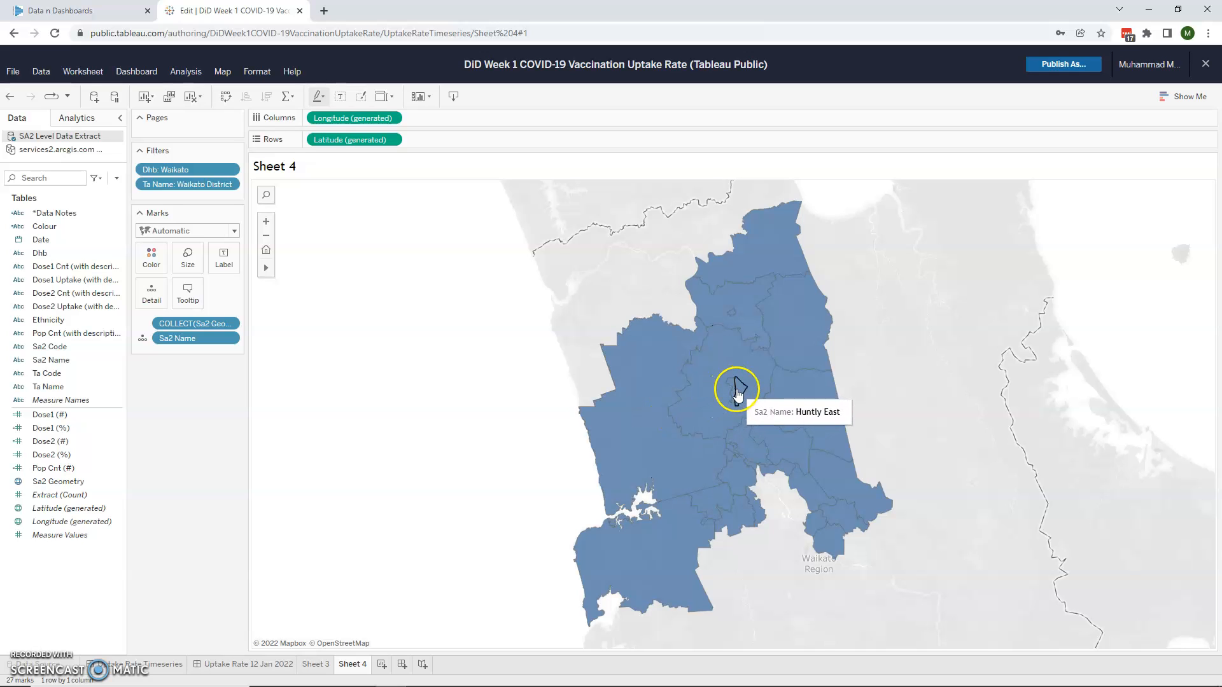
{"action": "mouse_move", "coordinate": [719, 509]}
{"action": "mouse_move", "coordinate": [753, 477]}
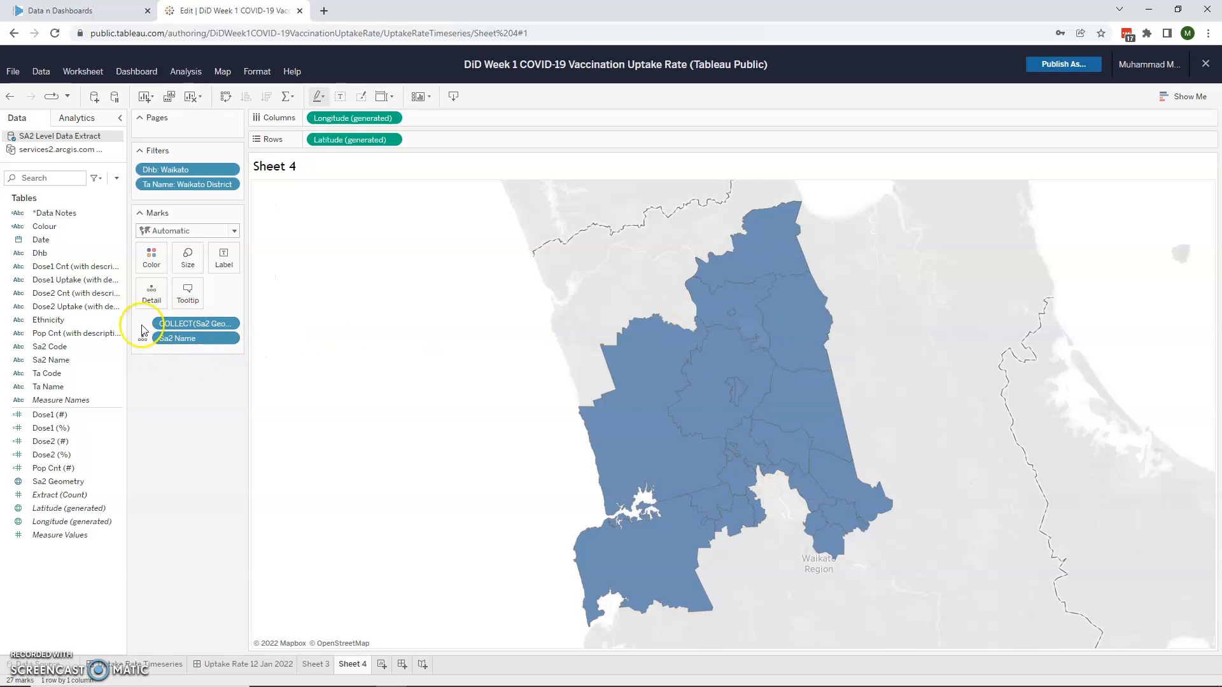
{"action": "mouse_move", "coordinate": [777, 379]}
Colour the map areas by the Dose2 (%) measure and check an area's tooltip.
{"action": "left_click", "coordinate": [51, 455]}
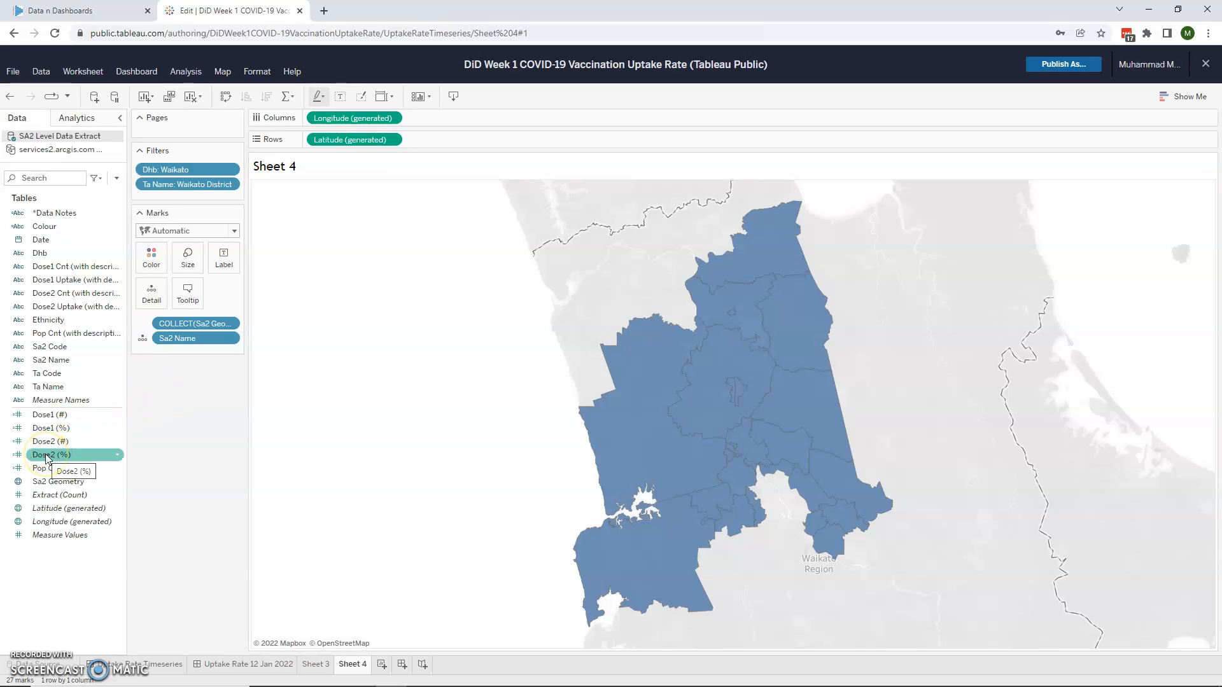
{"action": "left_click", "coordinate": [164, 439]}
{"action": "left_click", "coordinate": [113, 454]}
{"action": "left_click", "coordinate": [161, 447]}
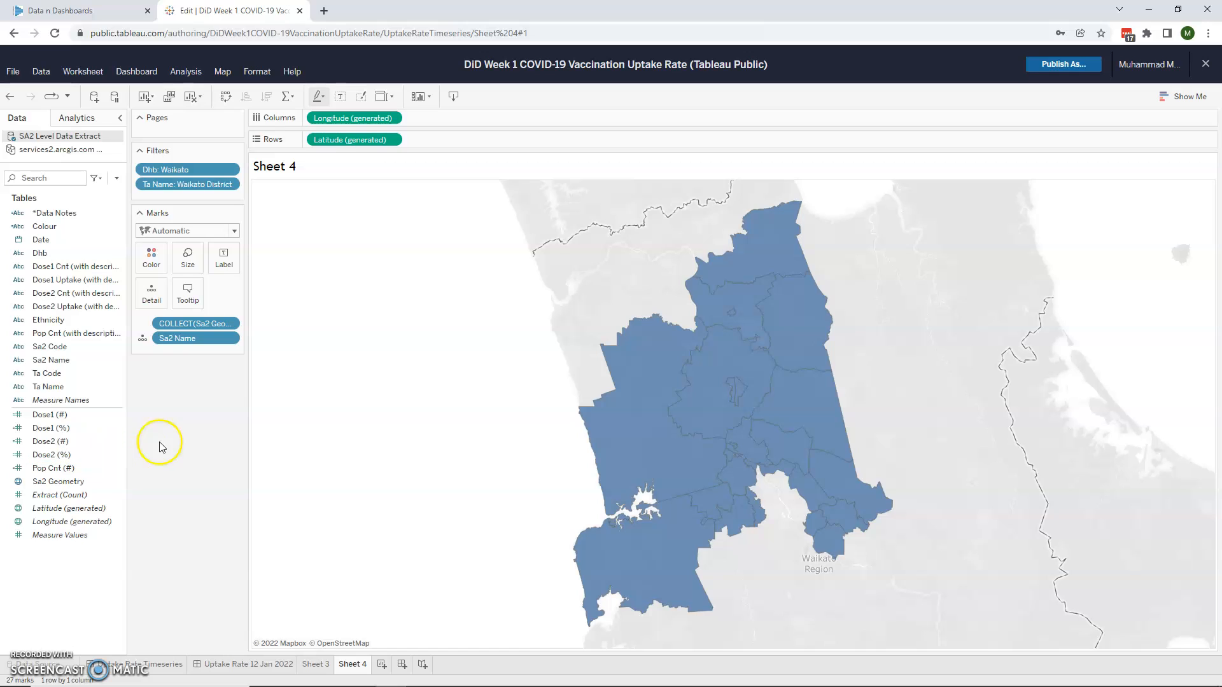
{"action": "left_click", "coordinate": [64, 454]}
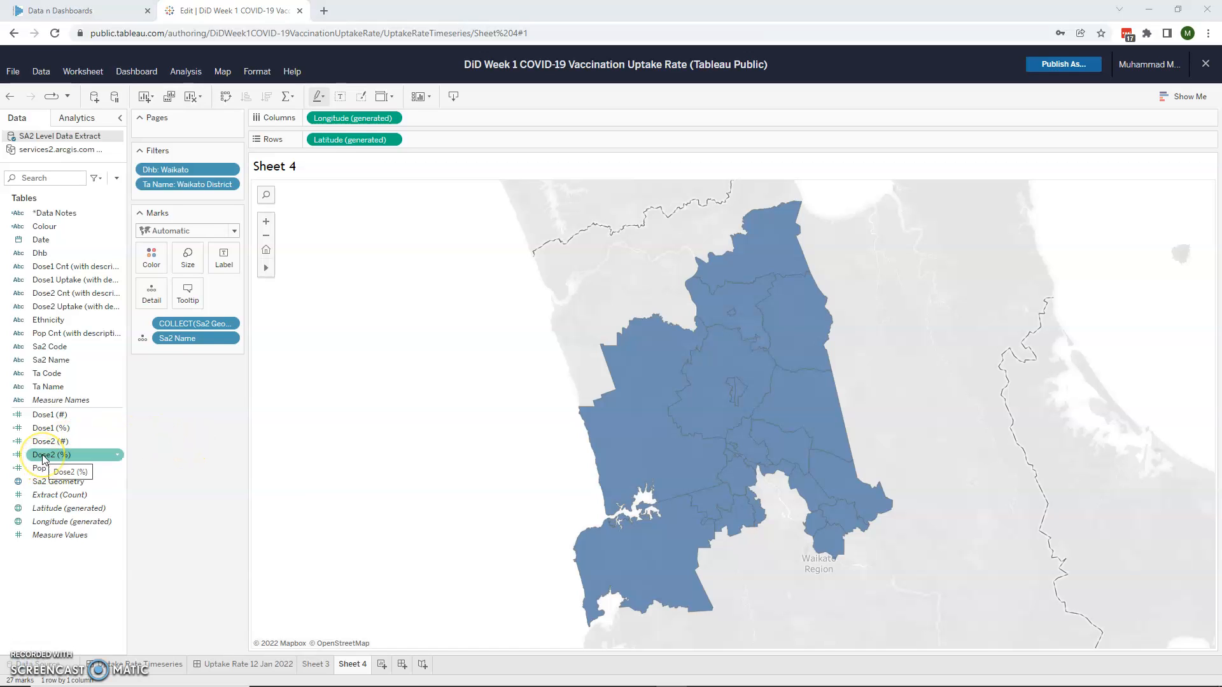
{"action": "left_click_drag", "start_coordinate": [48, 456], "coordinate": [156, 260]}
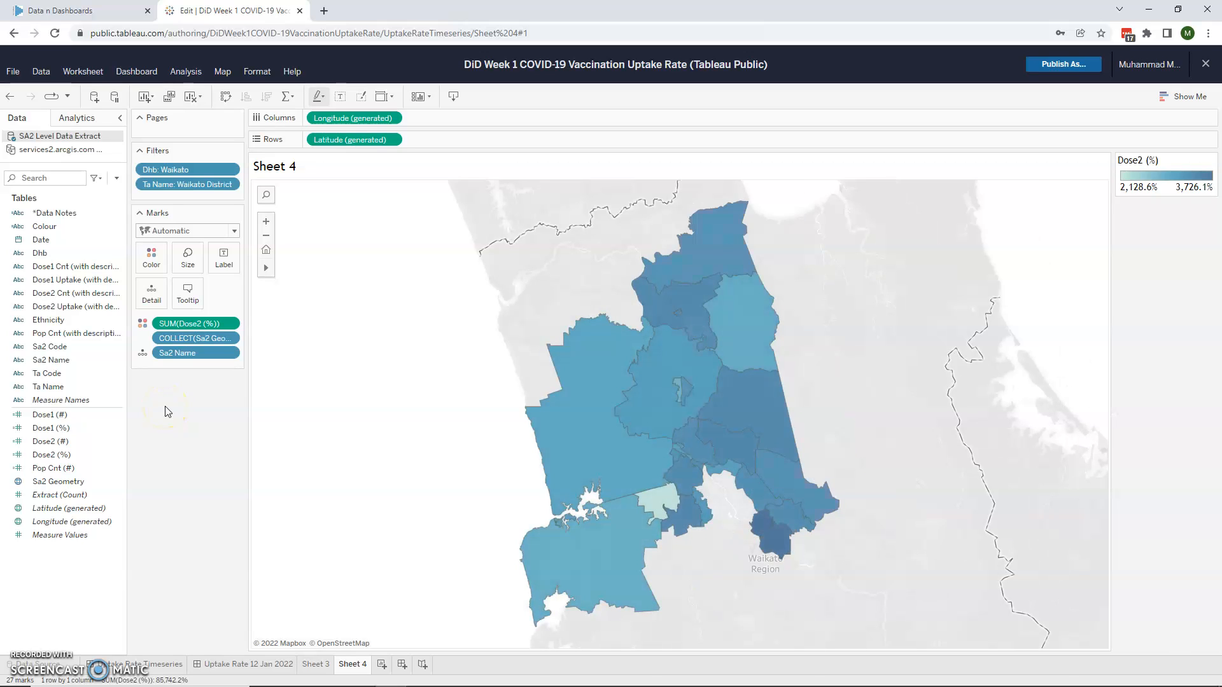
{"action": "mouse_move", "coordinate": [597, 381]}
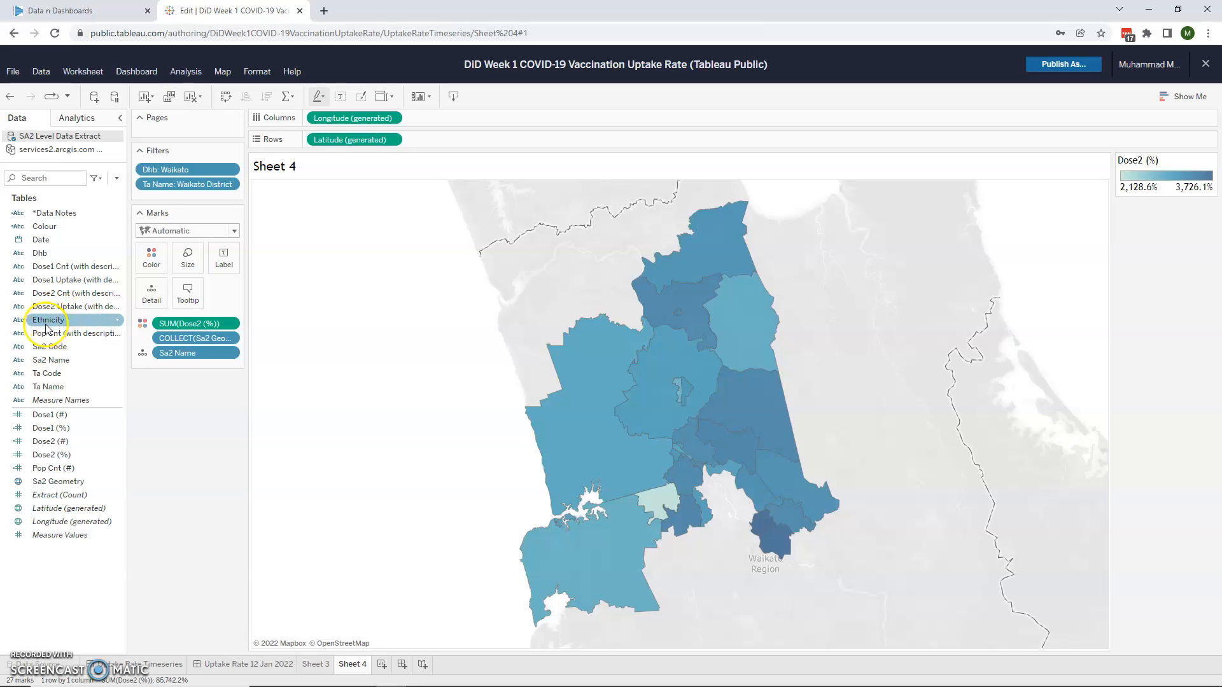
Add an Ethnicity filter that keeps only the single value All, and check an area's Dose2 (%) tooltip.
{"action": "left_click_drag", "start_coordinate": [45, 324], "coordinate": [191, 196]}
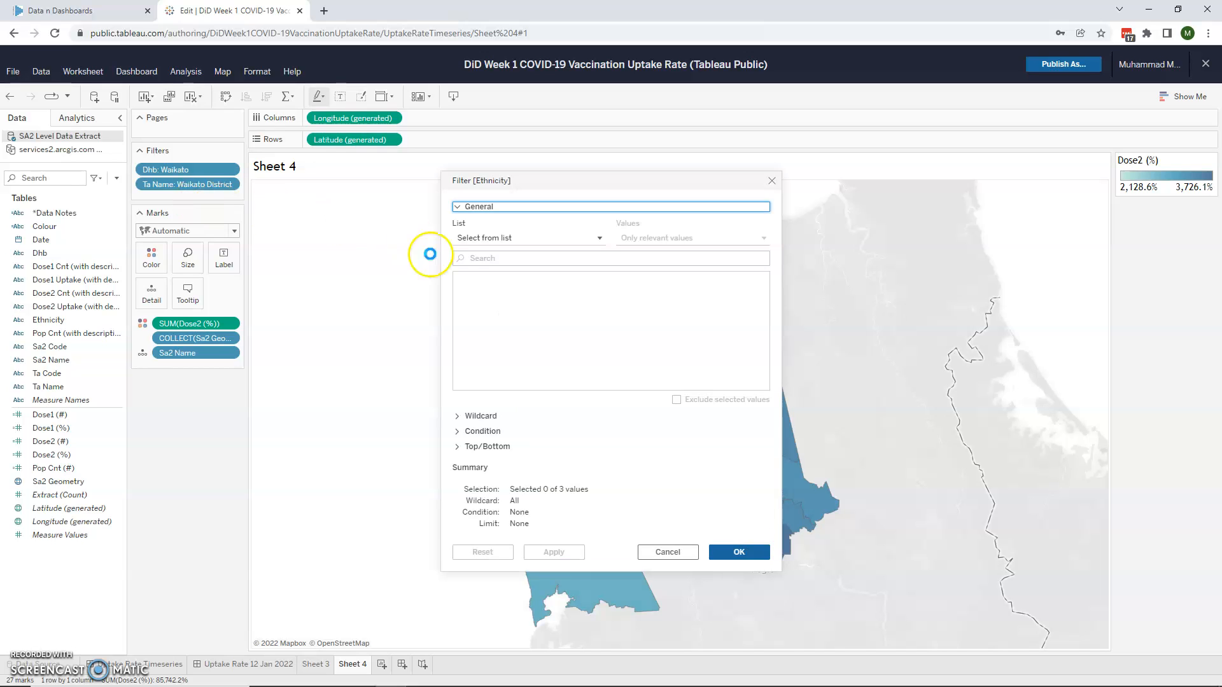
{"action": "left_click", "coordinate": [472, 289]}
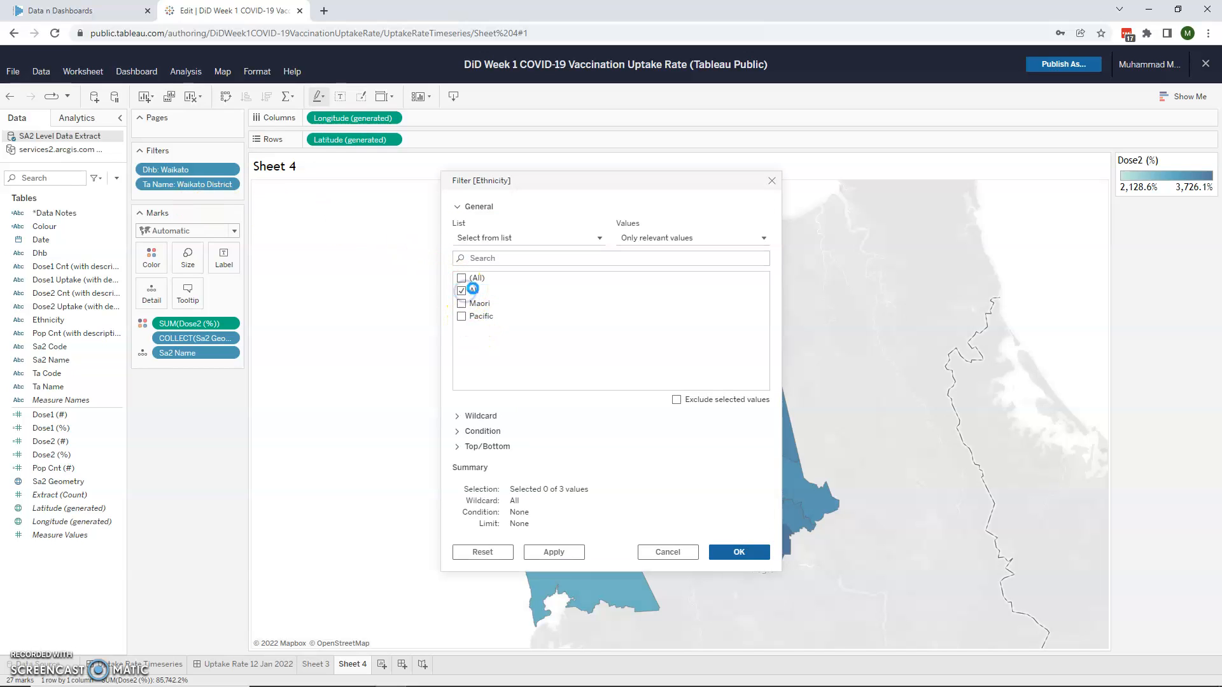
{"action": "left_click", "coordinate": [743, 553]}
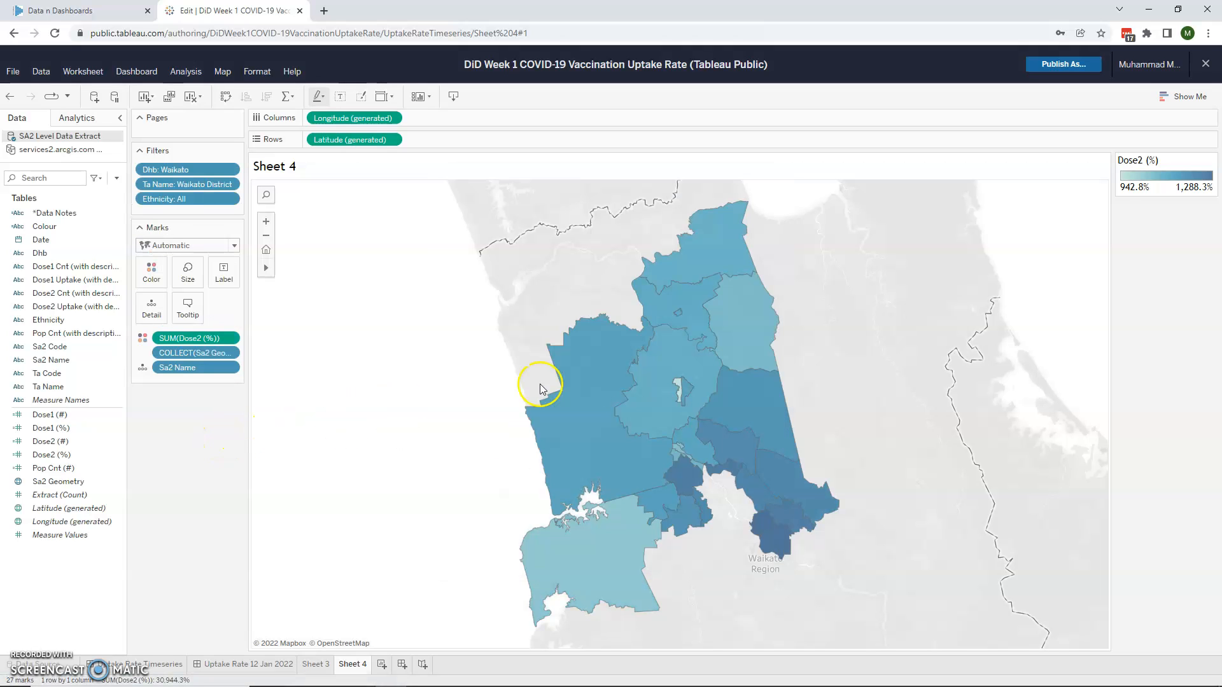
{"action": "mouse_move", "coordinate": [585, 402]}
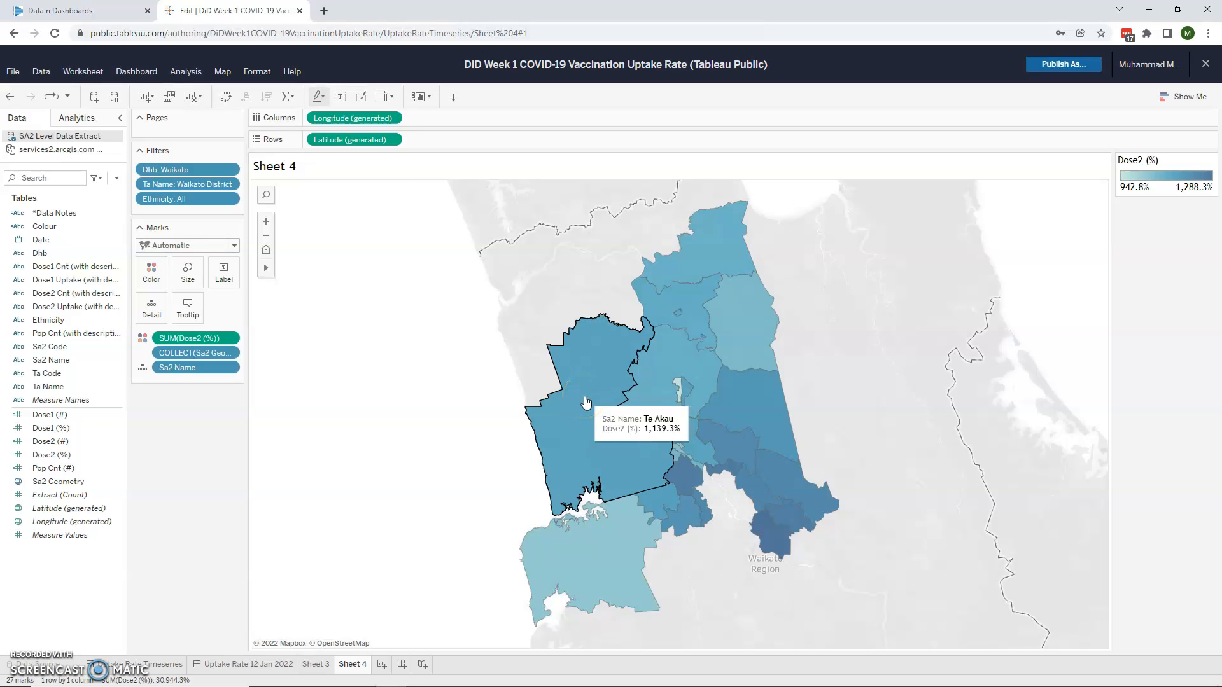
{"action": "left_click", "coordinate": [177, 426]}
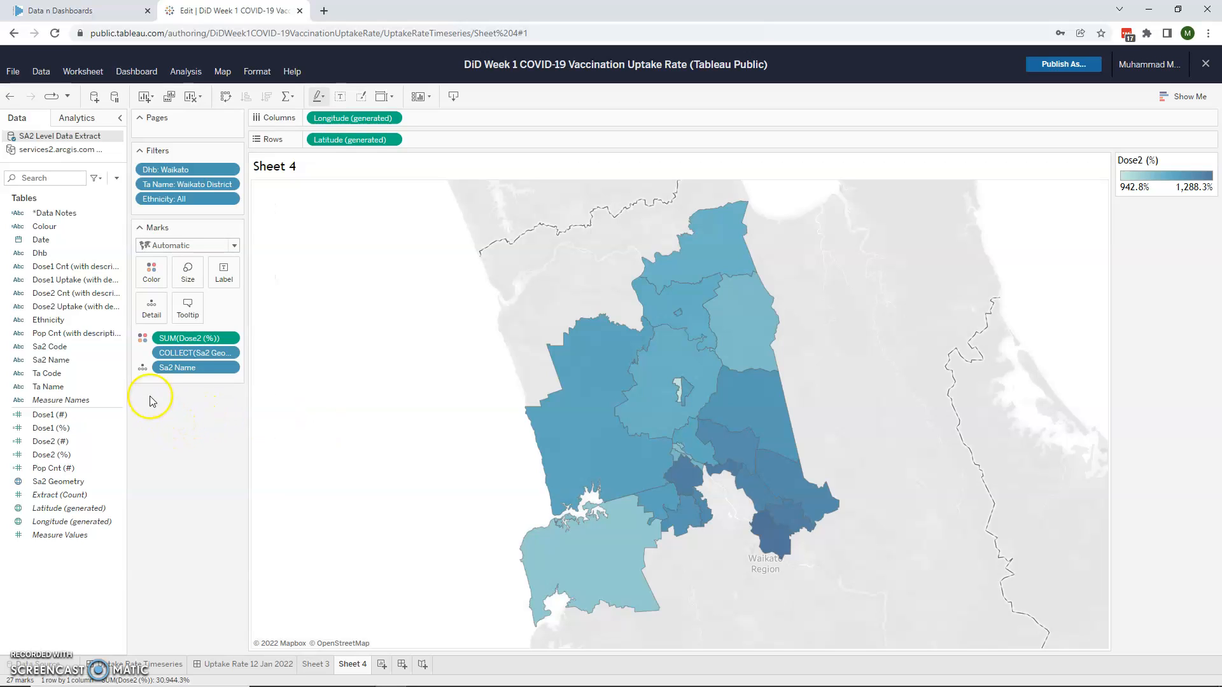
{"action": "left_click", "coordinate": [48, 240]}
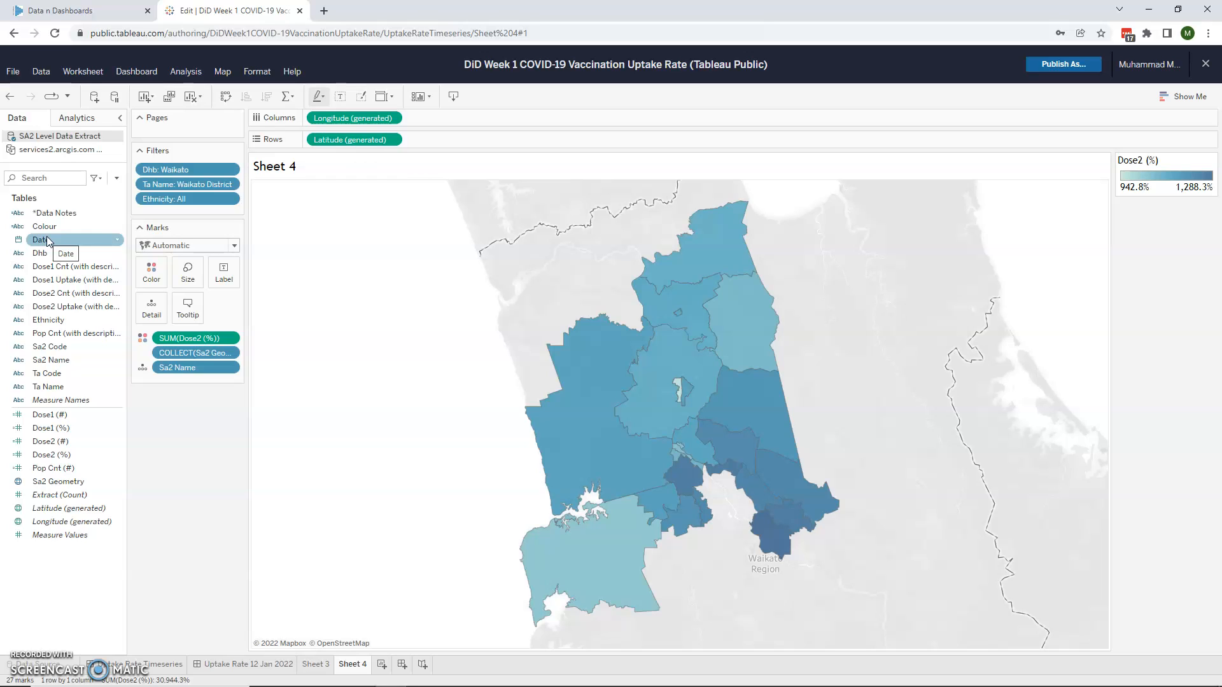
{"action": "left_click", "coordinate": [38, 242]}
{"action": "left_click_drag", "start_coordinate": [39, 243], "coordinate": [184, 211]}
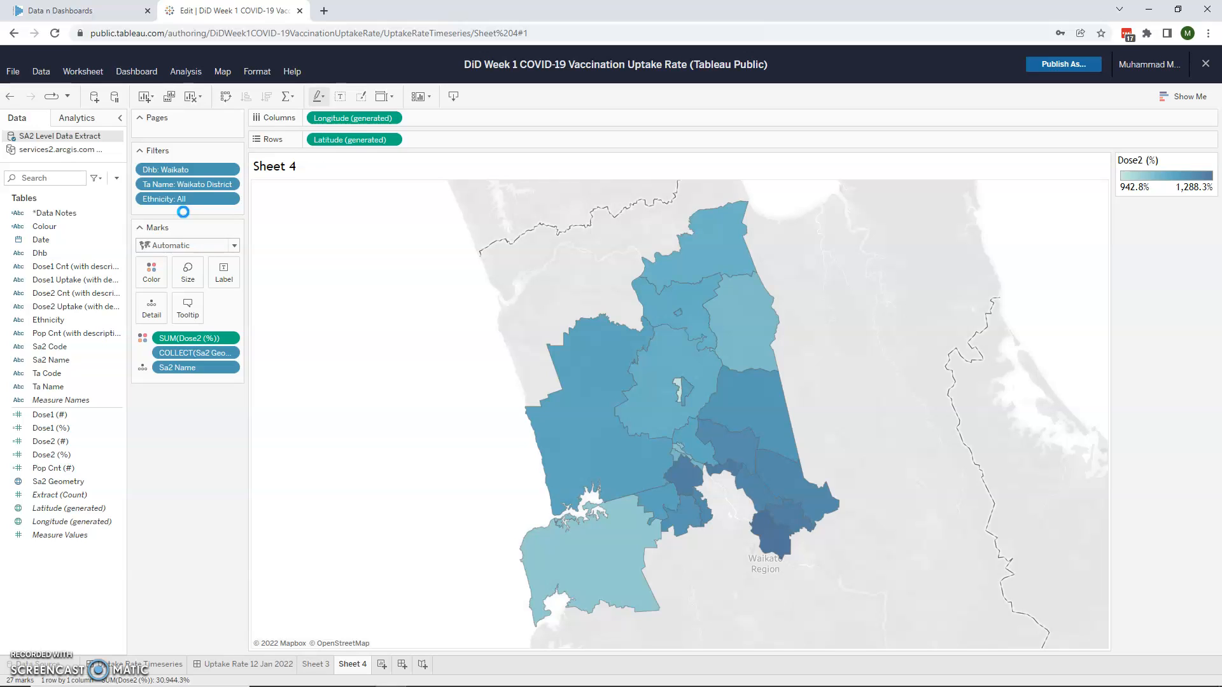
Split the map into columns by Date, using the exact date as a discrete field.
{"action": "left_click", "coordinate": [41, 242]}
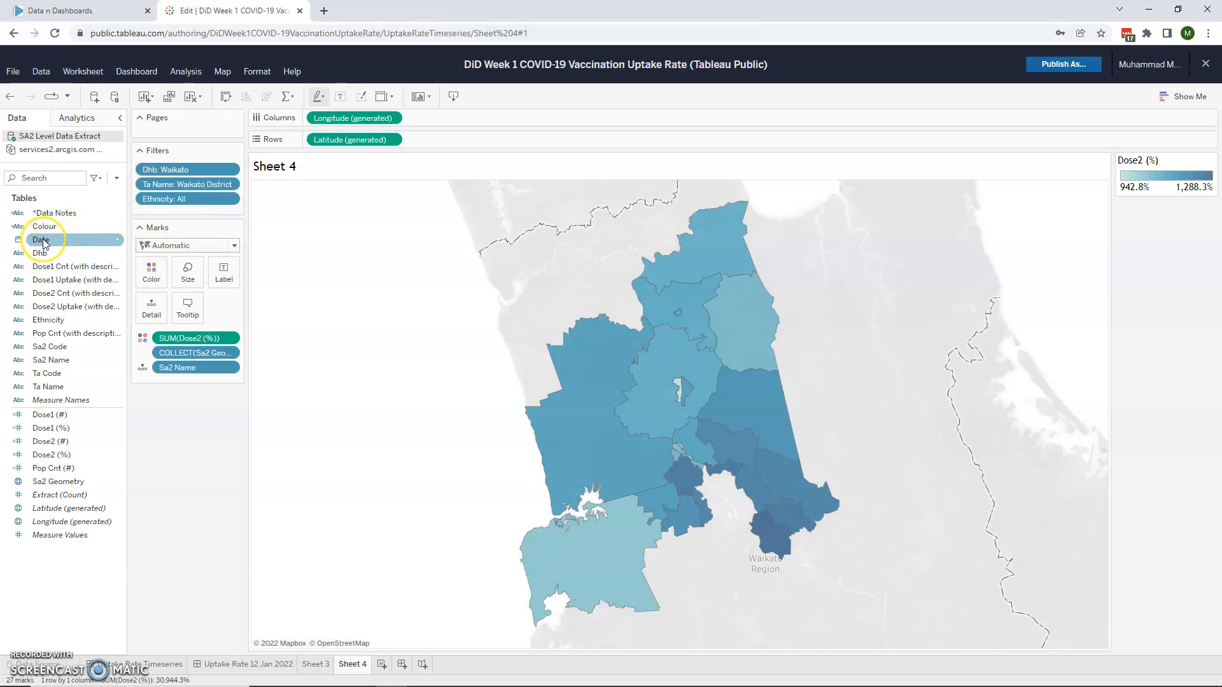
{"action": "left_click_drag", "start_coordinate": [44, 244], "coordinate": [306, 119]}
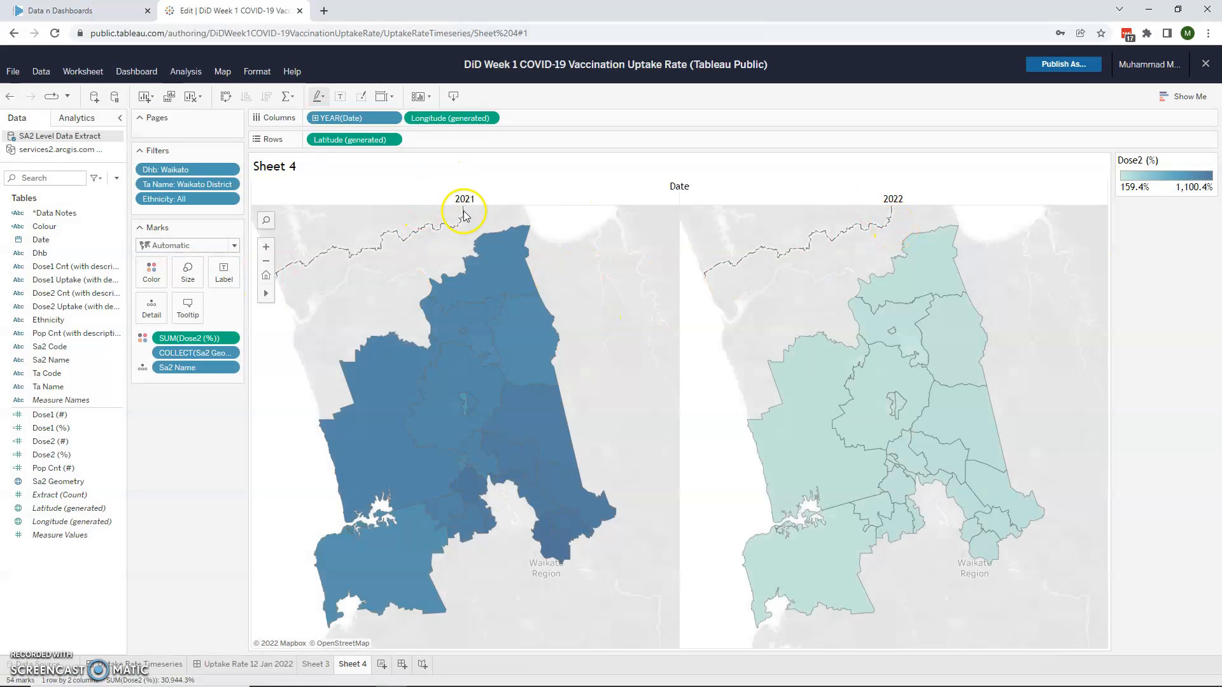
{"action": "left_click", "coordinate": [395, 119]}
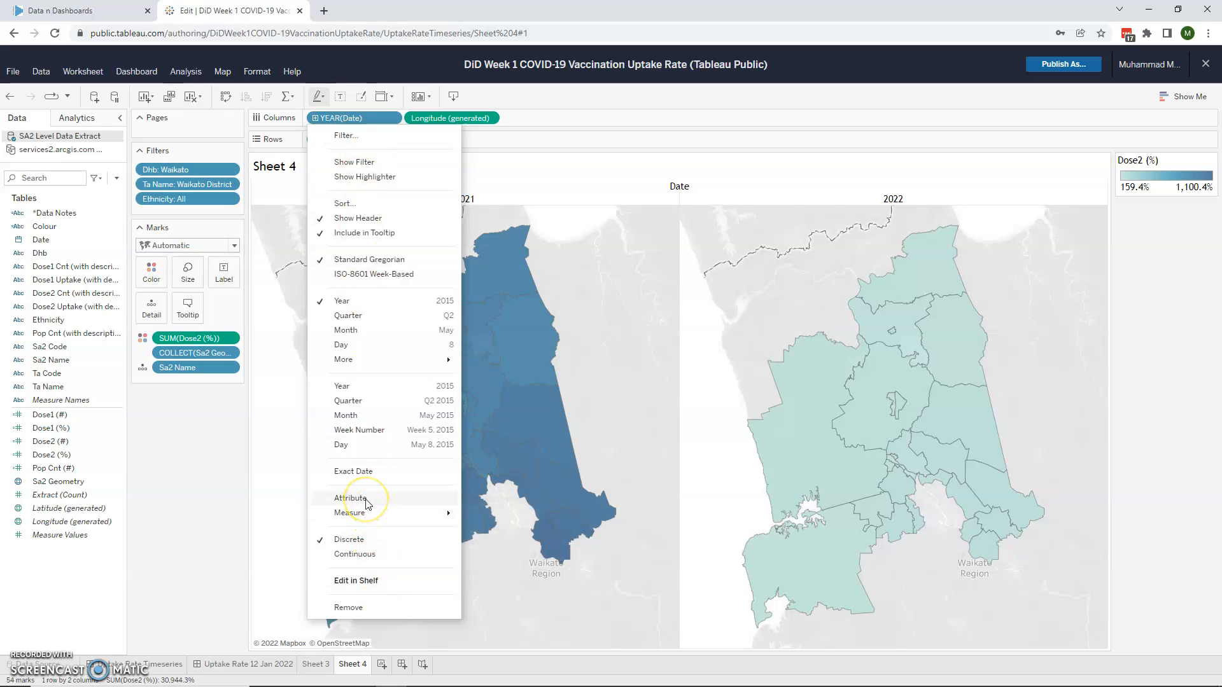
{"action": "left_click", "coordinate": [361, 471]}
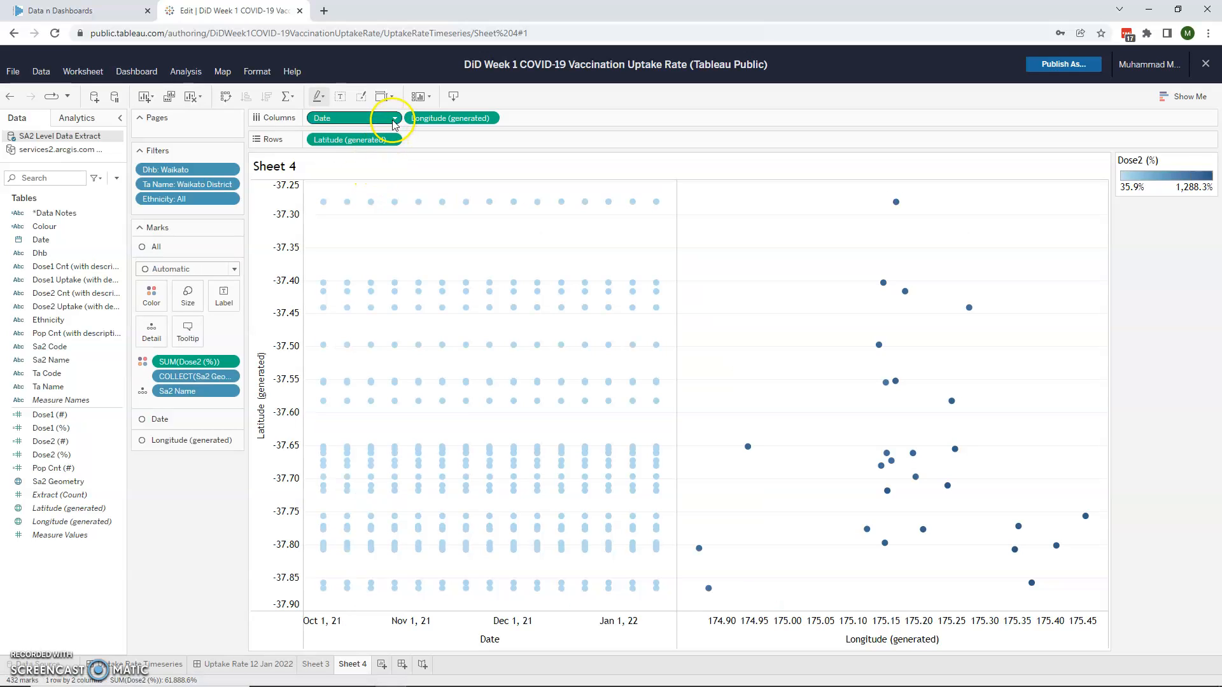
{"action": "left_click", "coordinate": [394, 120]}
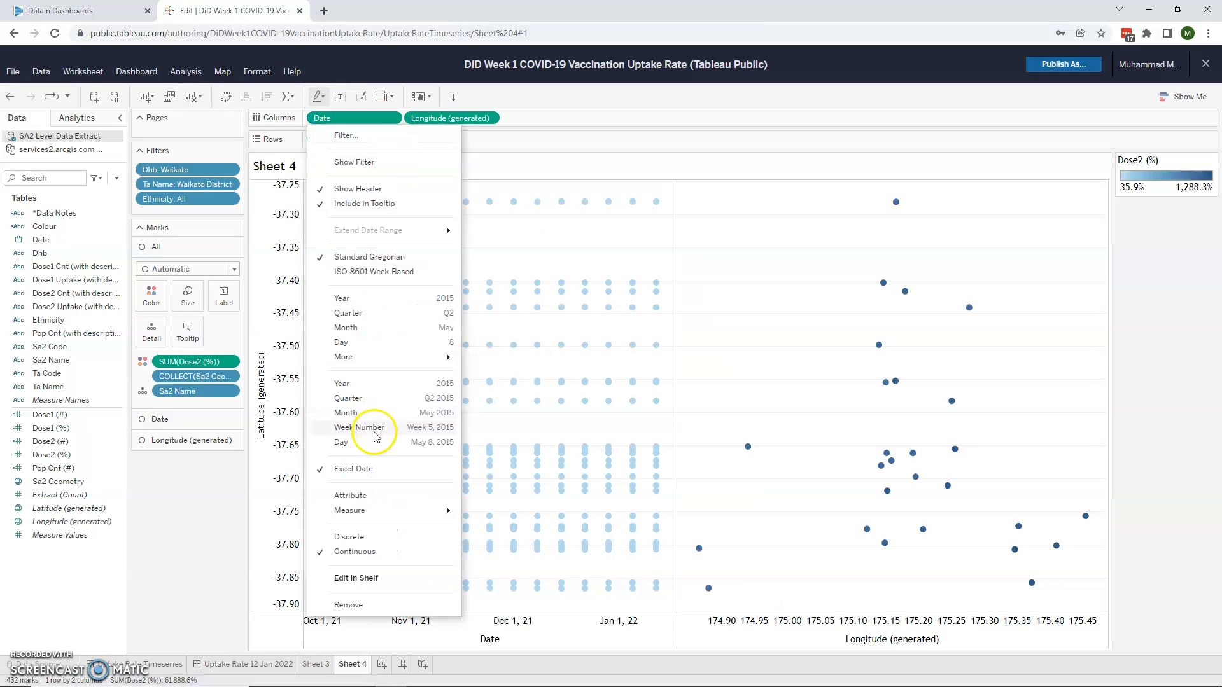
{"action": "left_click", "coordinate": [360, 540]}
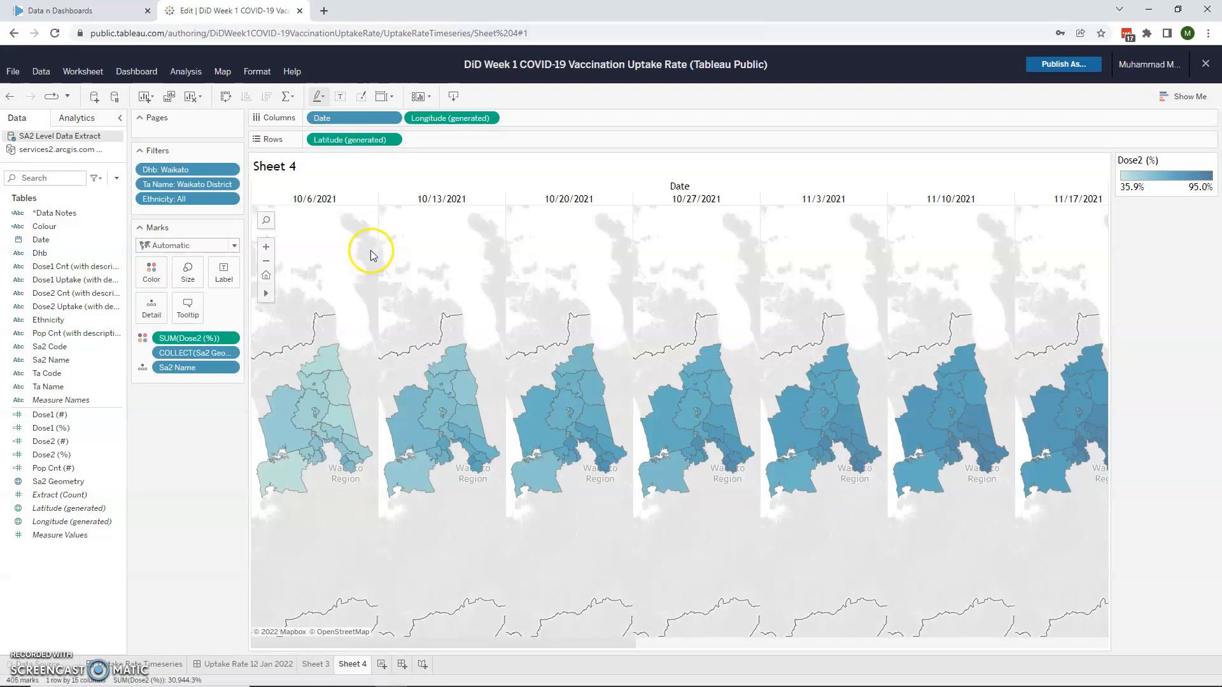
Filter the Date field so that only 1/12/2022 is kept.
{"action": "left_click", "coordinate": [395, 119]}
{"action": "left_click", "coordinate": [367, 164]}
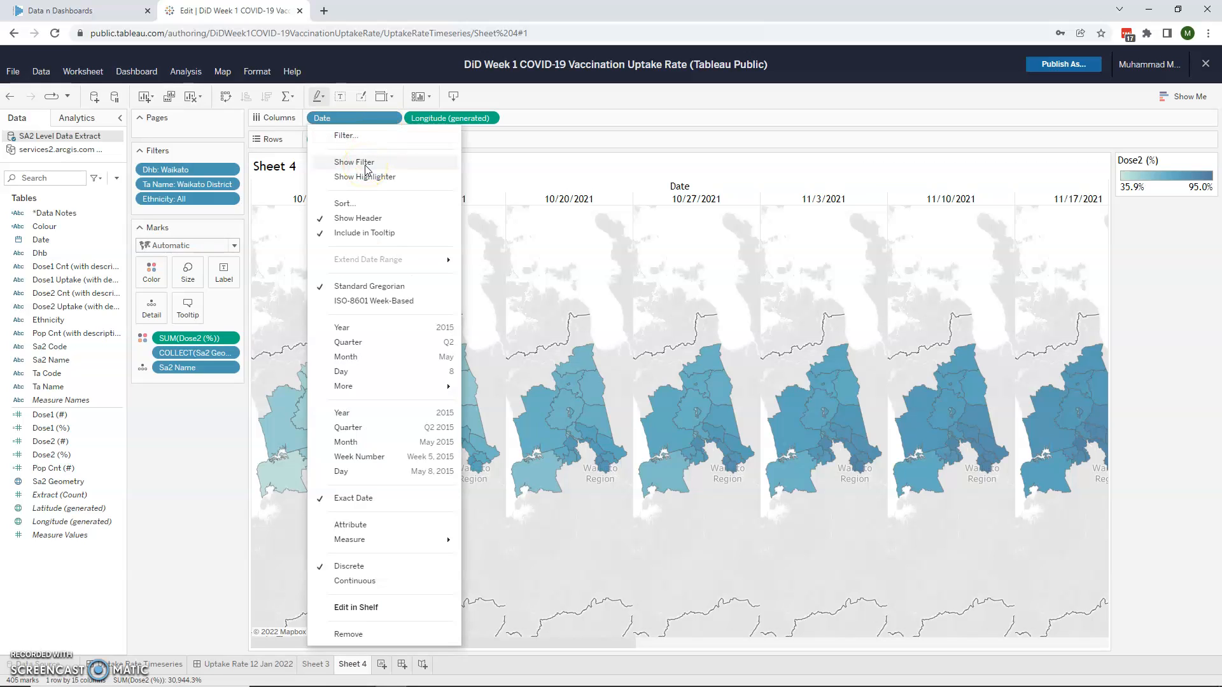
{"action": "left_click", "coordinate": [349, 135]}
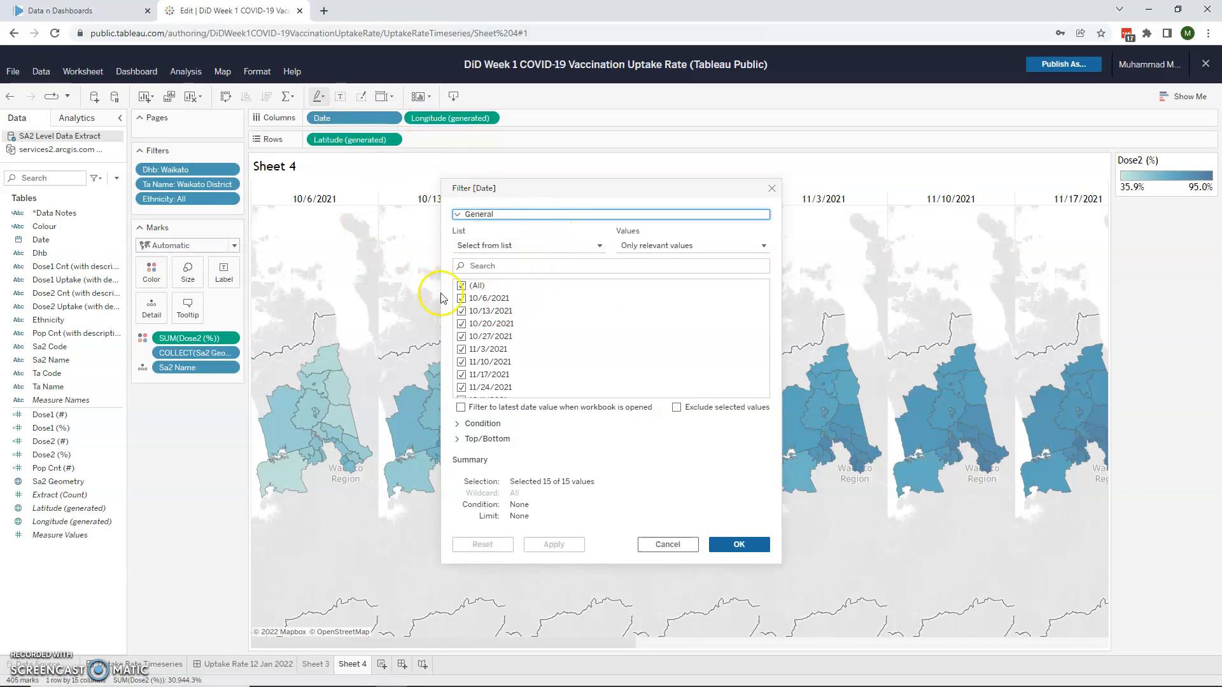
{"action": "left_click", "coordinate": [462, 286]}
{"action": "scroll", "coordinate": [483, 363], "scroll_direction": "down", "scroll_amount": 3}
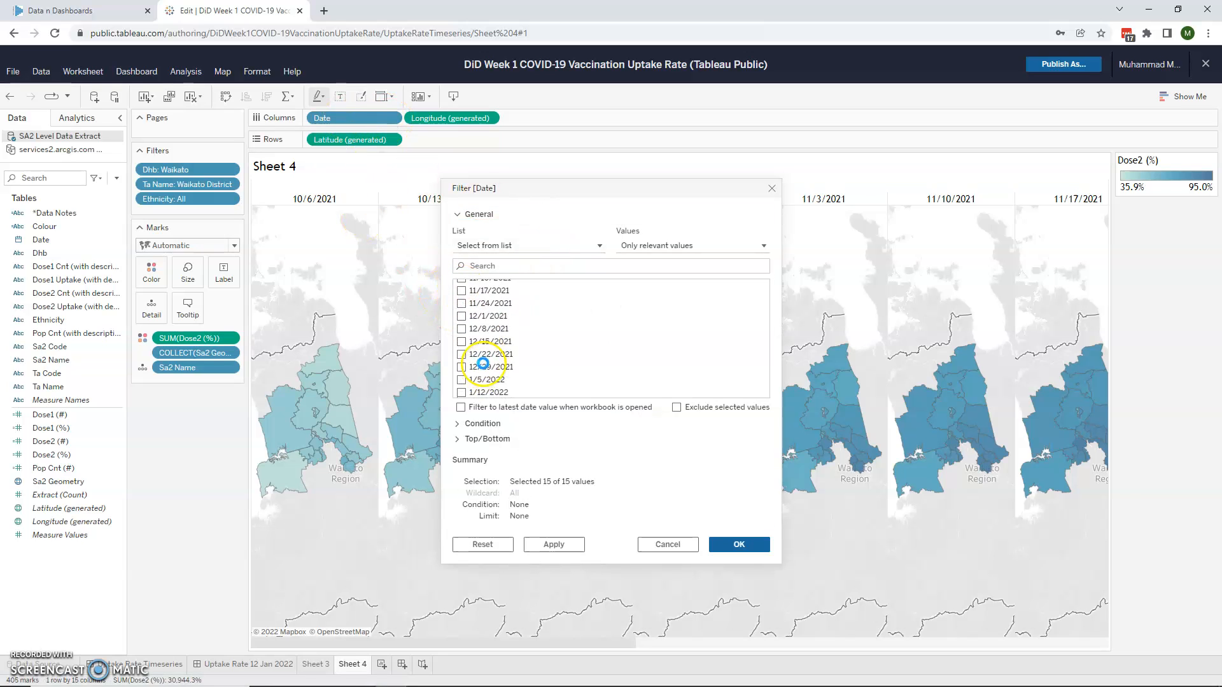
{"action": "left_click", "coordinate": [461, 391]}
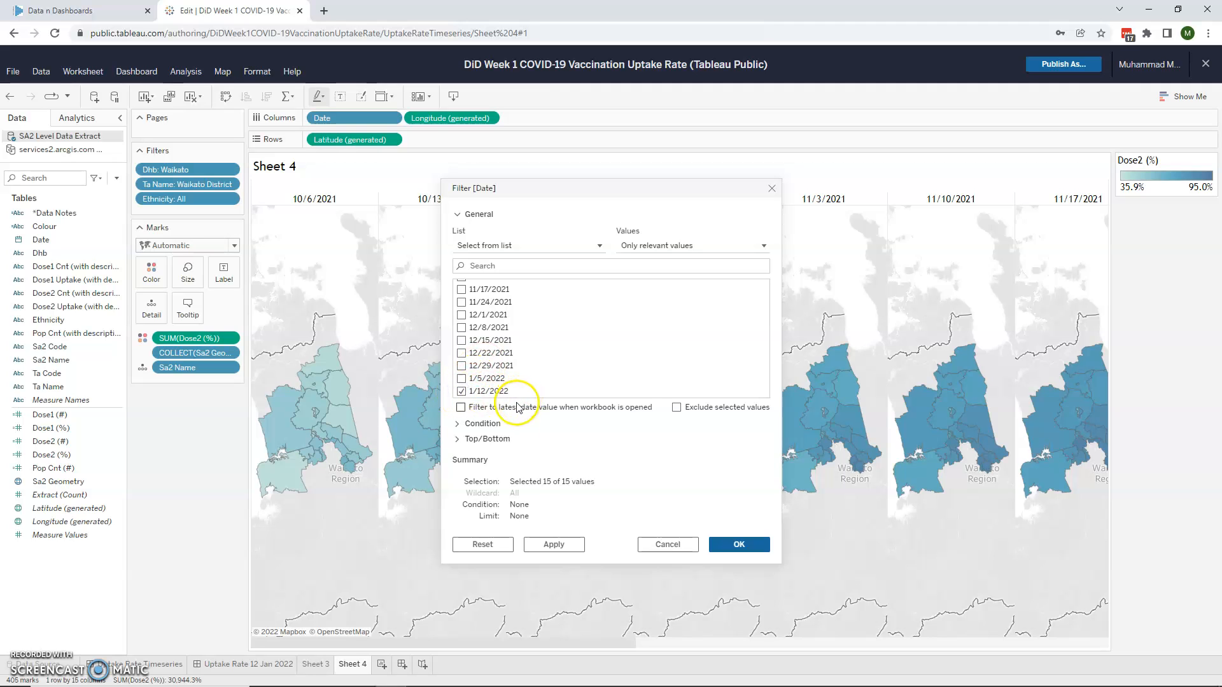
{"action": "left_click", "coordinate": [740, 545]}
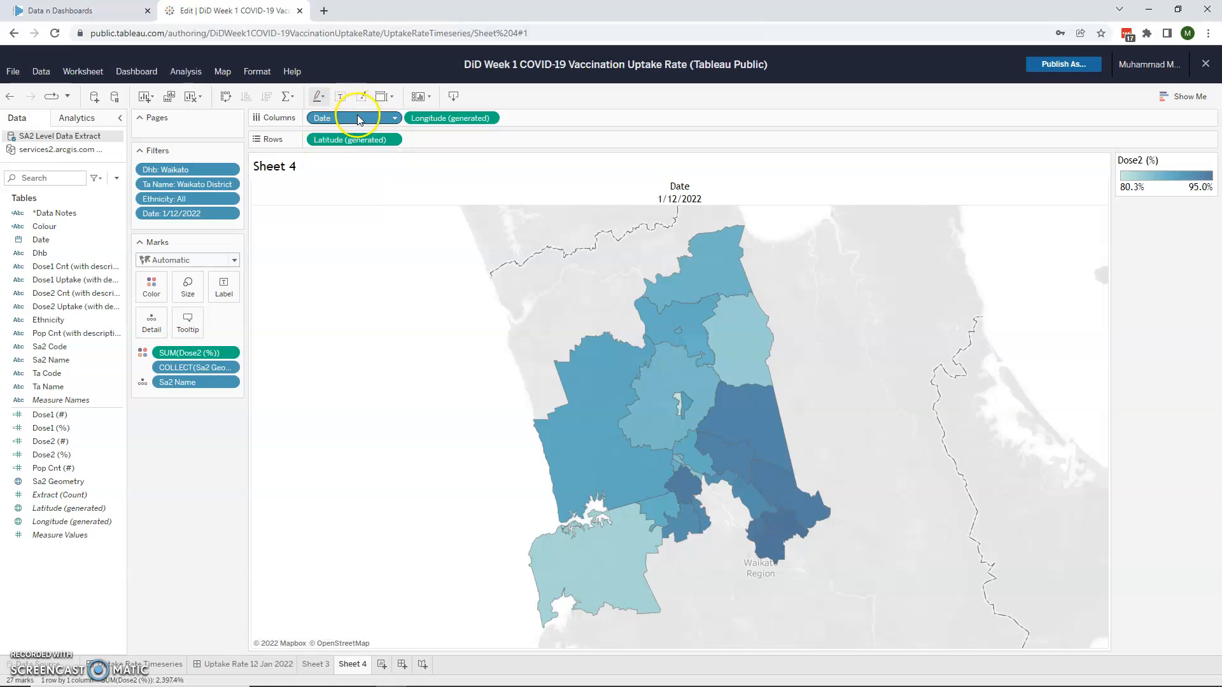
Remove Date from the columns to leave a single map, and check the Dose2 (%) tooltips of several areas.
{"action": "left_click_drag", "start_coordinate": [360, 119], "coordinate": [192, 528]}
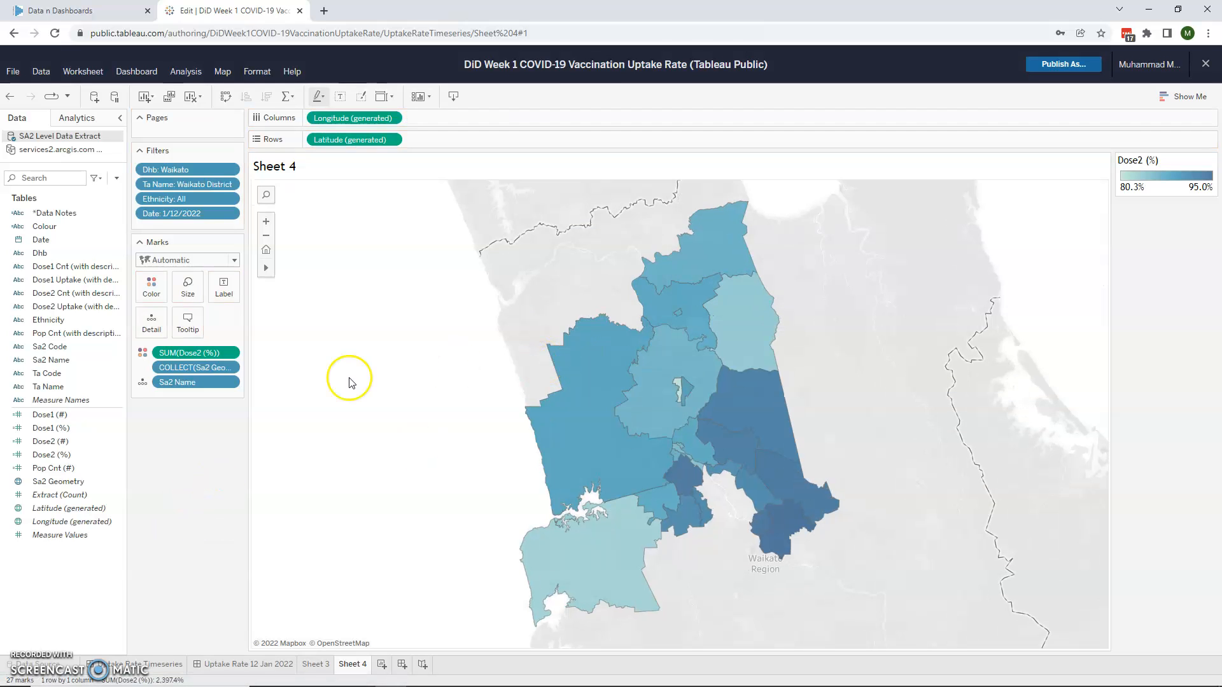
{"action": "mouse_move", "coordinate": [679, 394]}
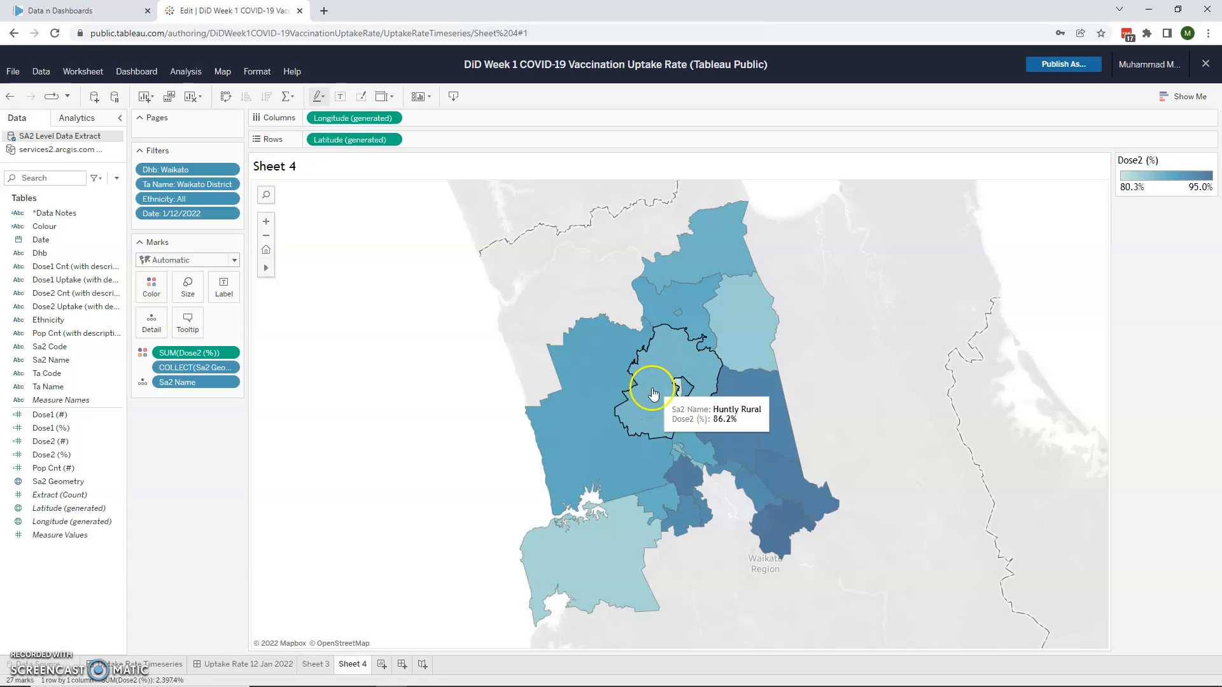
{"action": "mouse_move", "coordinate": [712, 447]}
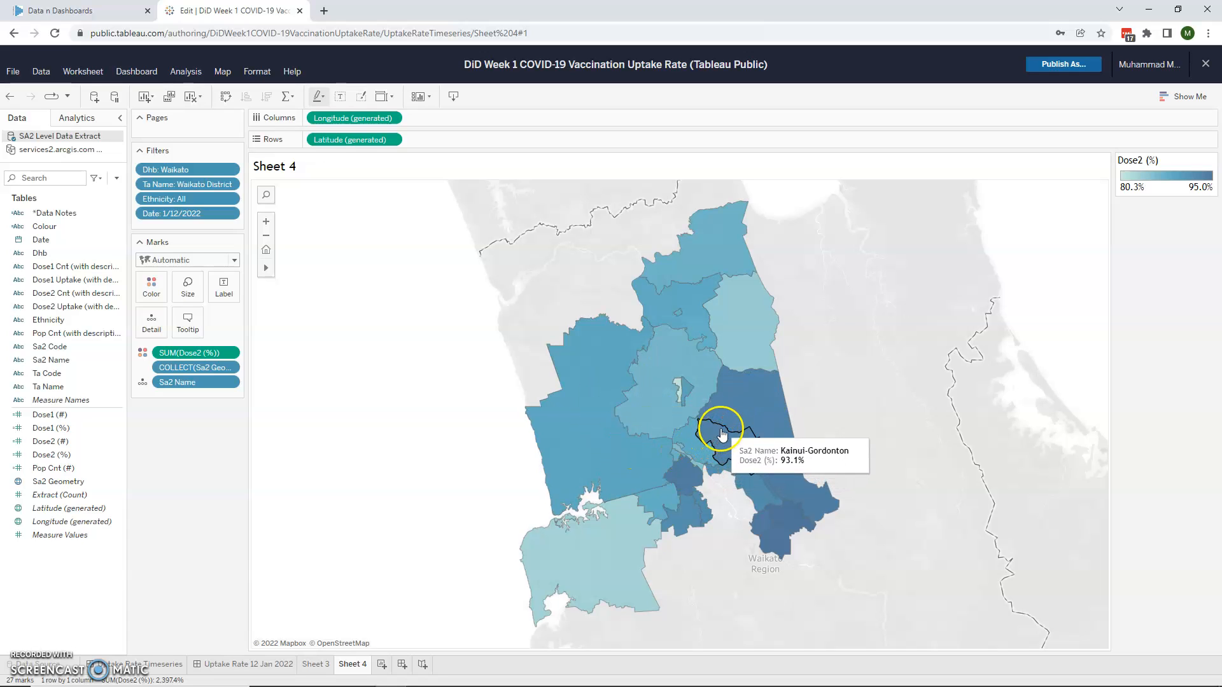
{"action": "mouse_move", "coordinate": [746, 389]}
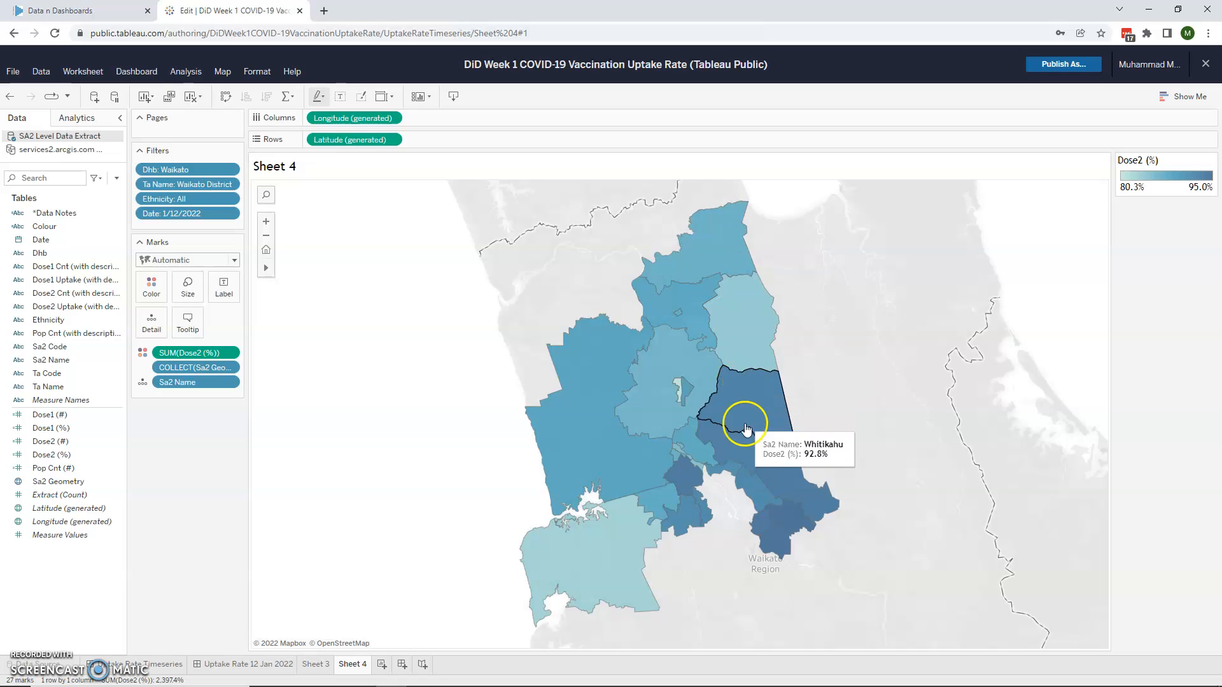
{"action": "mouse_move", "coordinate": [723, 480]}
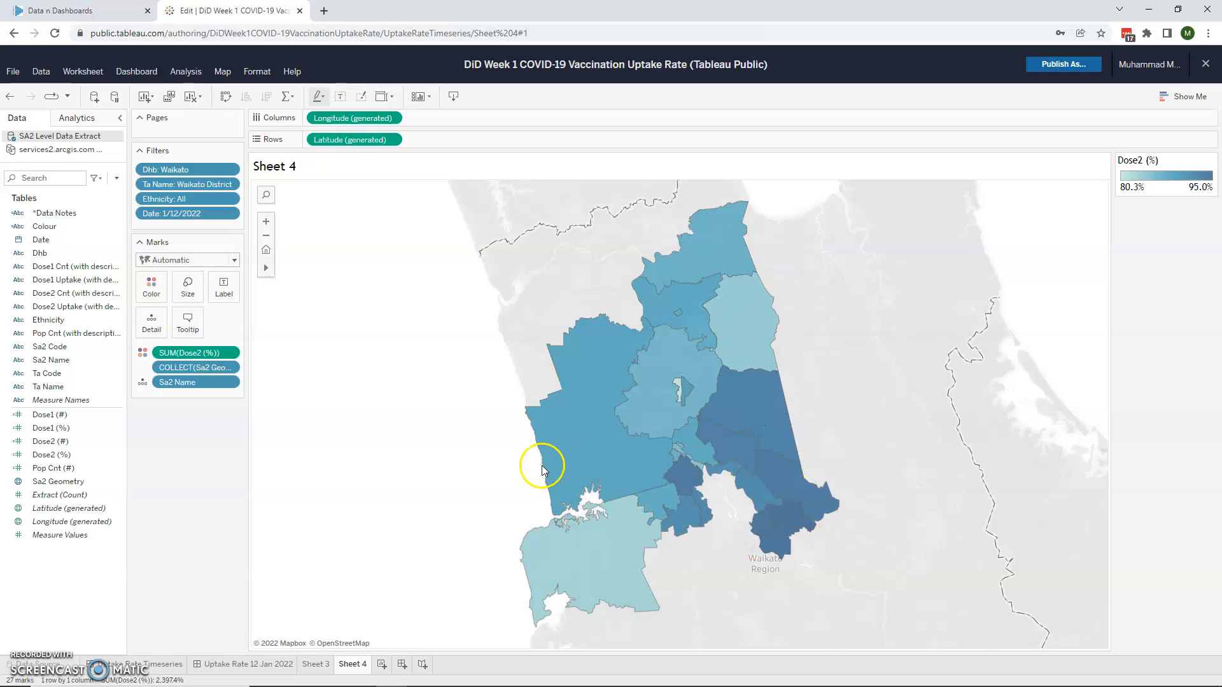
Change the Dose2 (%) colour palette to Orange.
{"action": "left_click", "coordinate": [153, 296]}
{"action": "left_click", "coordinate": [191, 322]}
{"action": "left_click", "coordinate": [594, 313]}
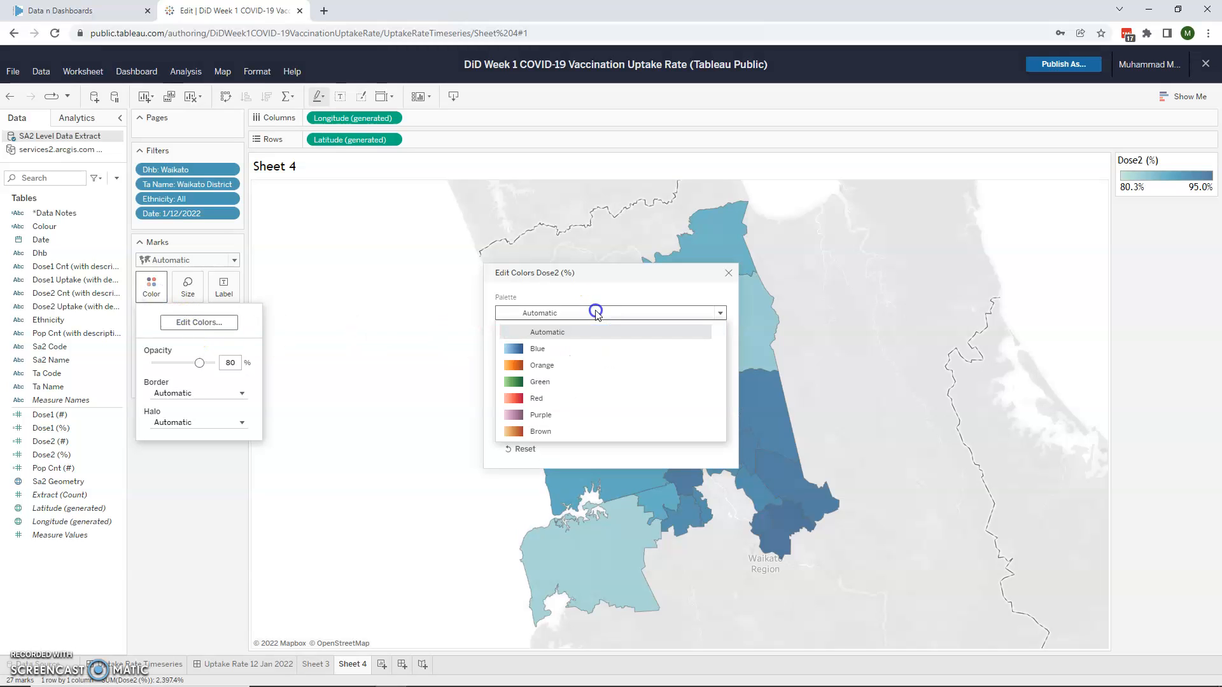
{"action": "left_click", "coordinate": [594, 335]}
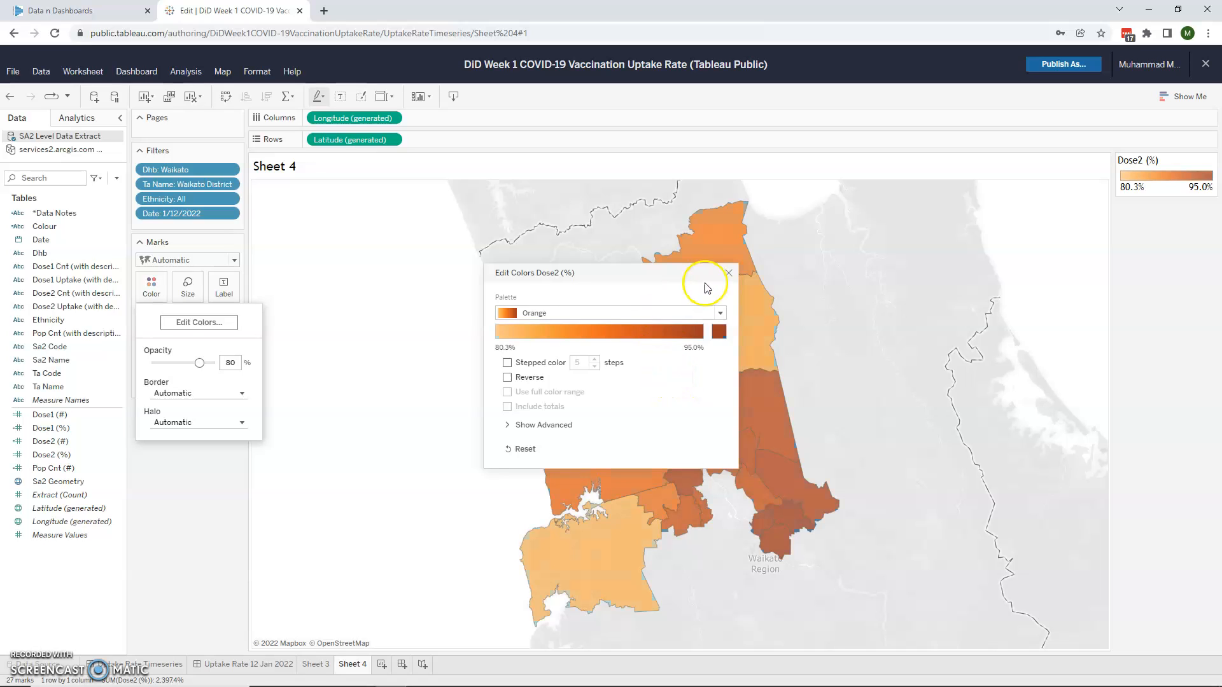
{"action": "left_click", "coordinate": [727, 273]}
Give the map areas a near-black border.
{"action": "left_click", "coordinate": [187, 395]}
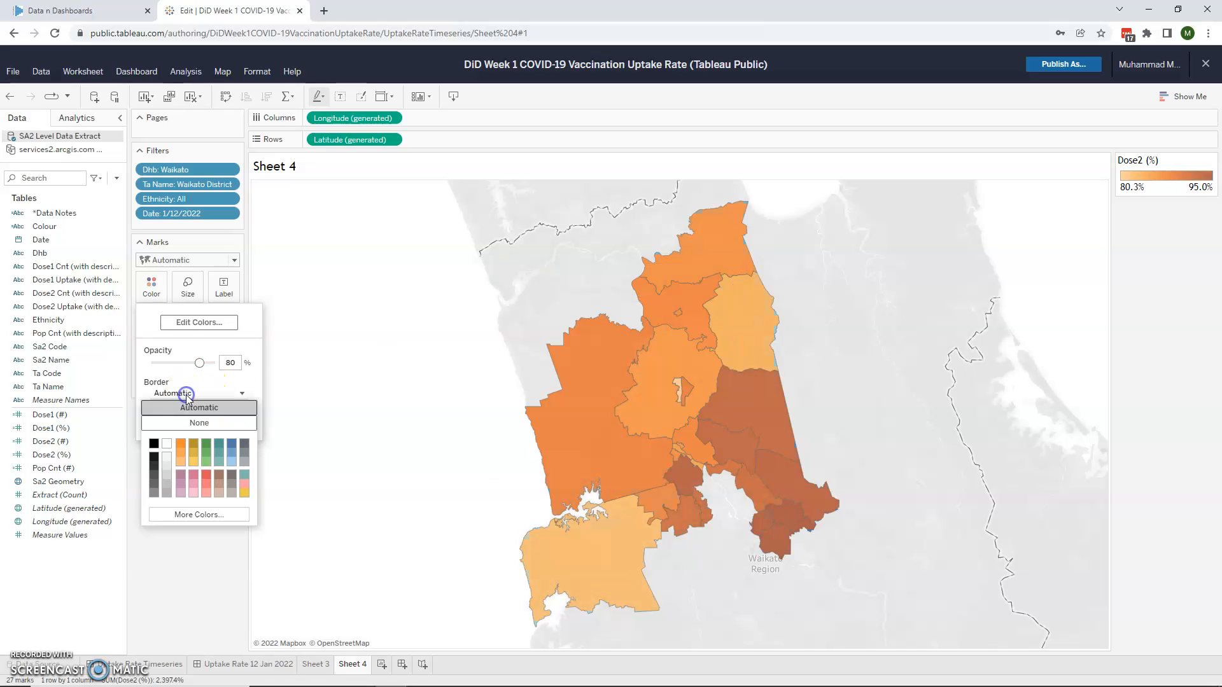
{"action": "left_click", "coordinate": [155, 468]}
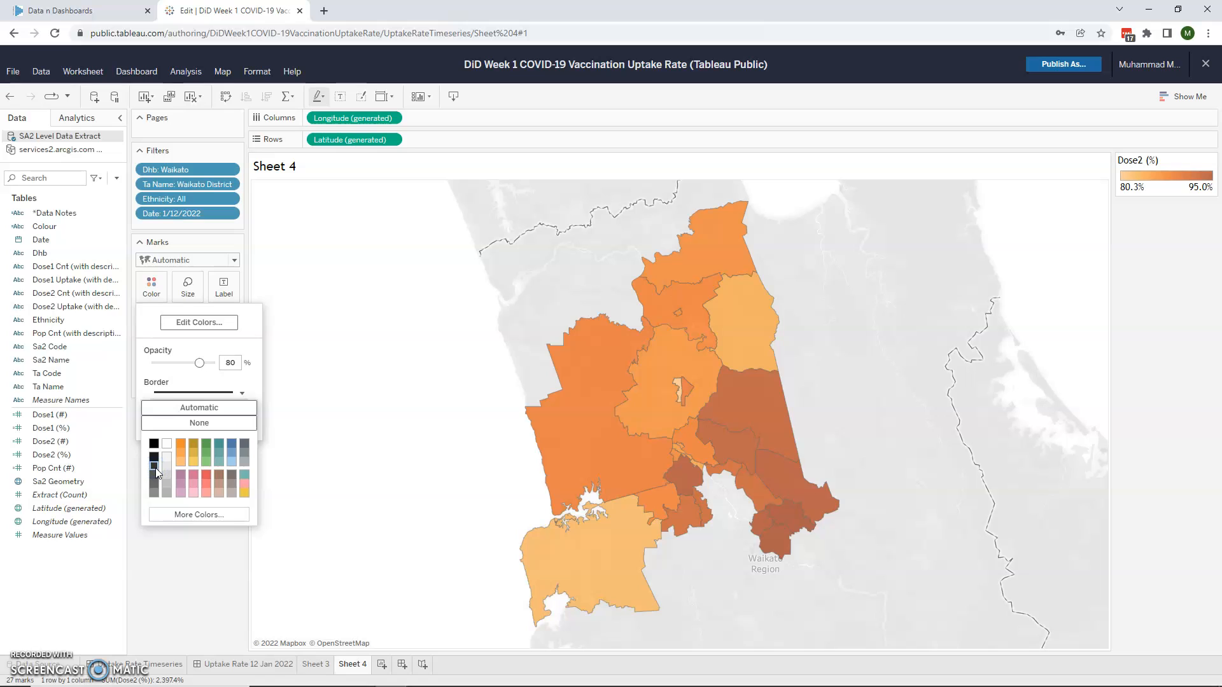
{"action": "left_click", "coordinate": [176, 581]}
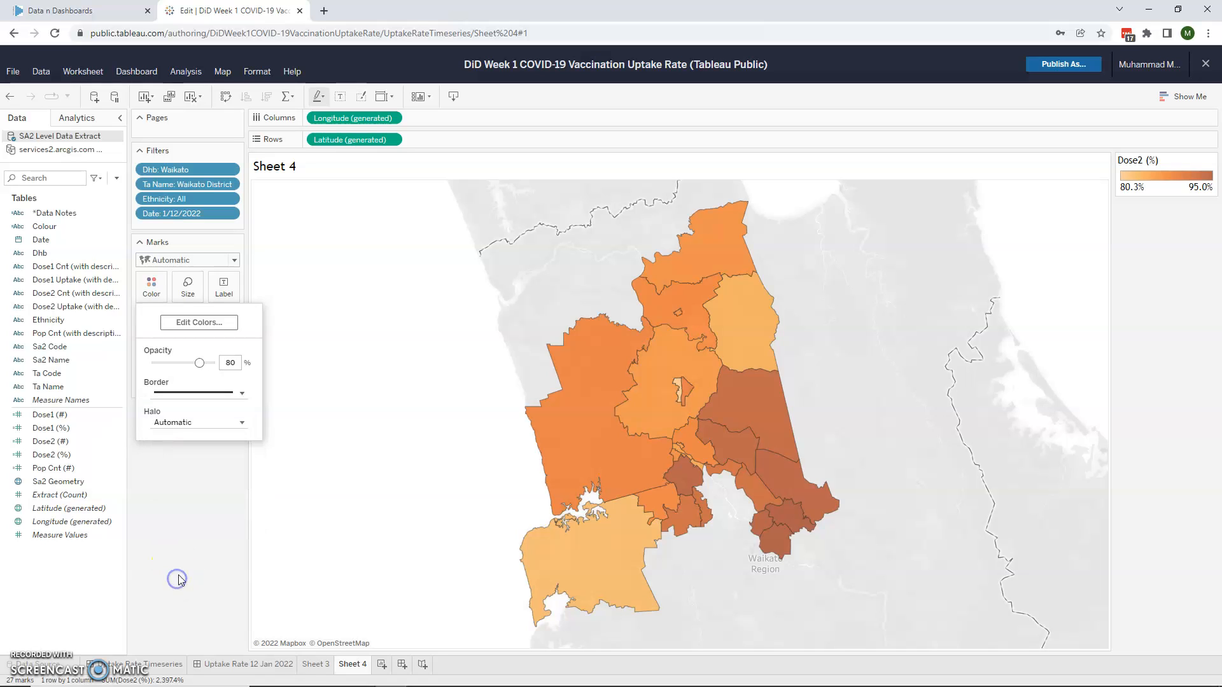
{"action": "left_click", "coordinate": [181, 524]}
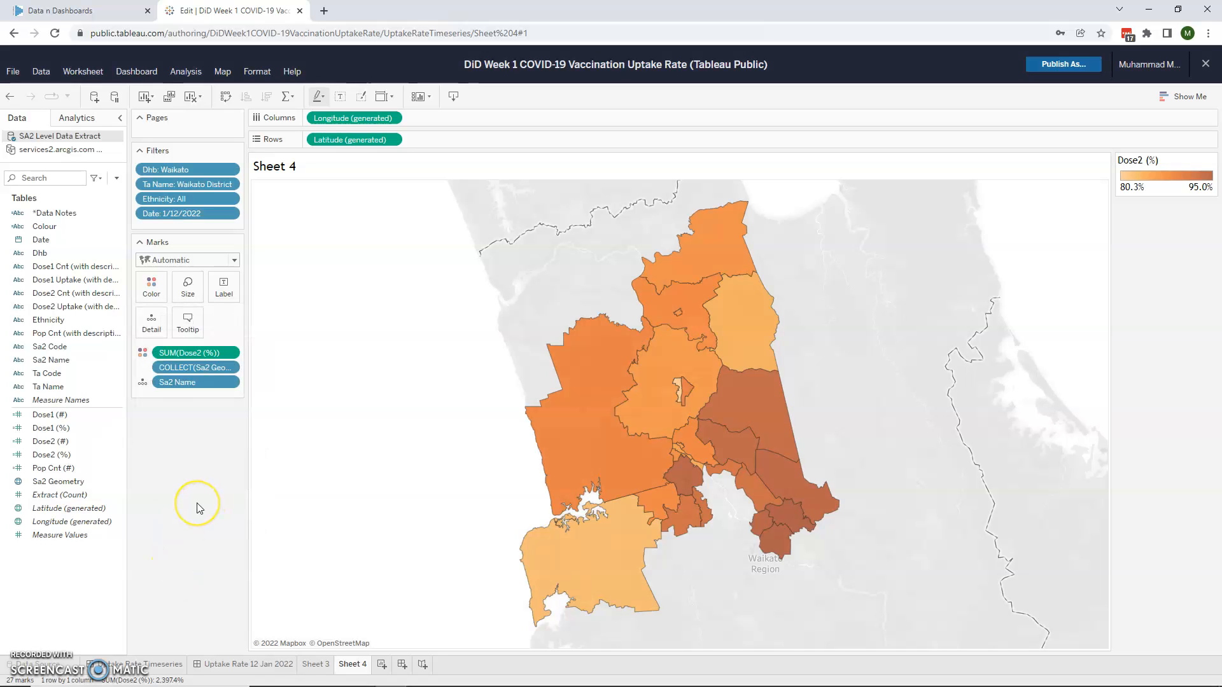
Try the Streets and Satellite background maps and return to the Light one.
{"action": "left_click", "coordinate": [219, 73]}
{"action": "mouse_move", "coordinate": [237, 90]}
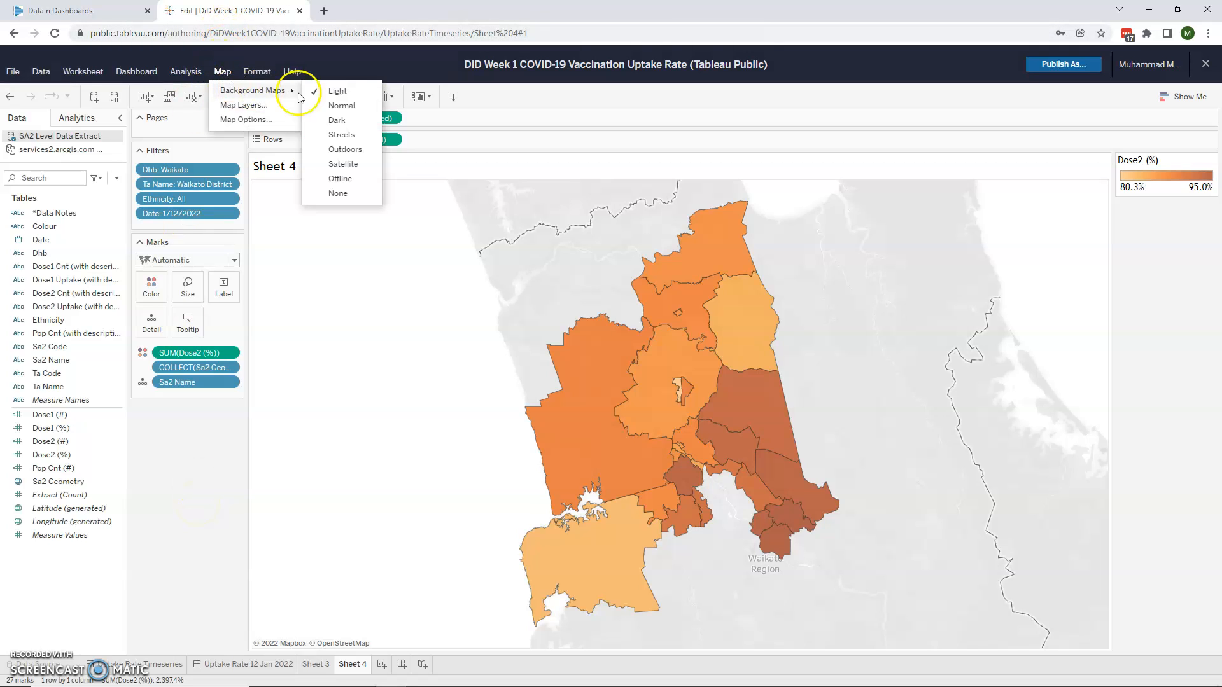
{"action": "left_click", "coordinate": [352, 131]}
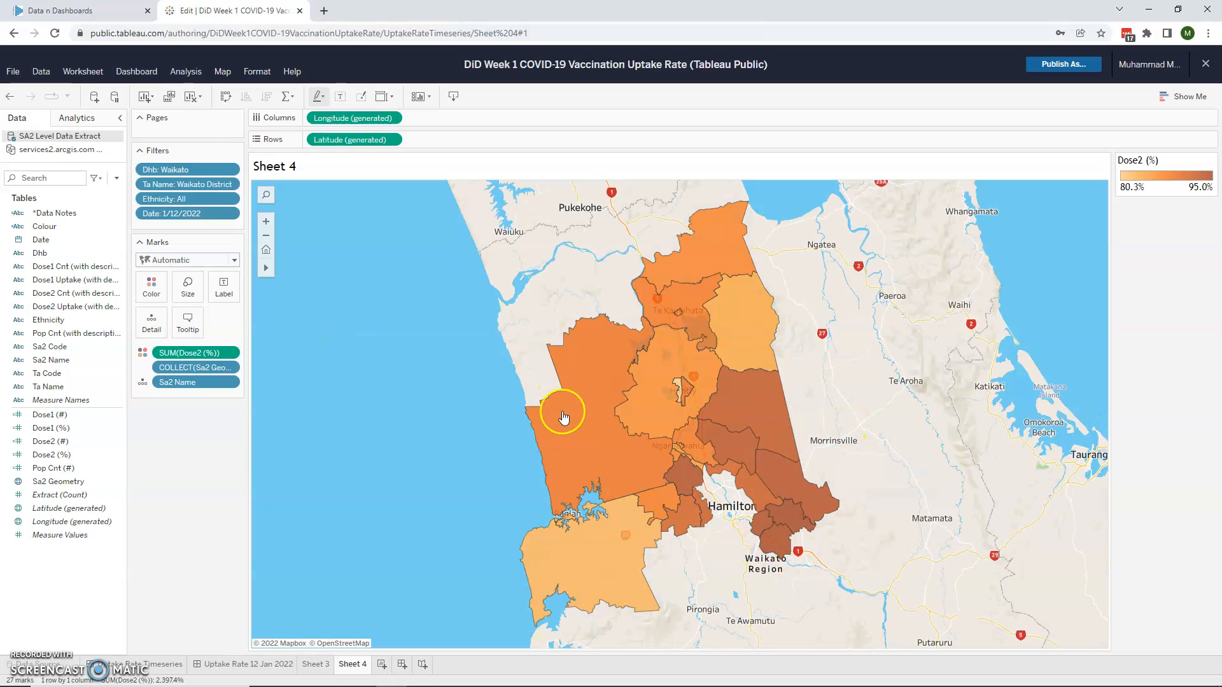
{"action": "left_click", "coordinate": [222, 71]}
{"action": "mouse_move", "coordinate": [252, 90]}
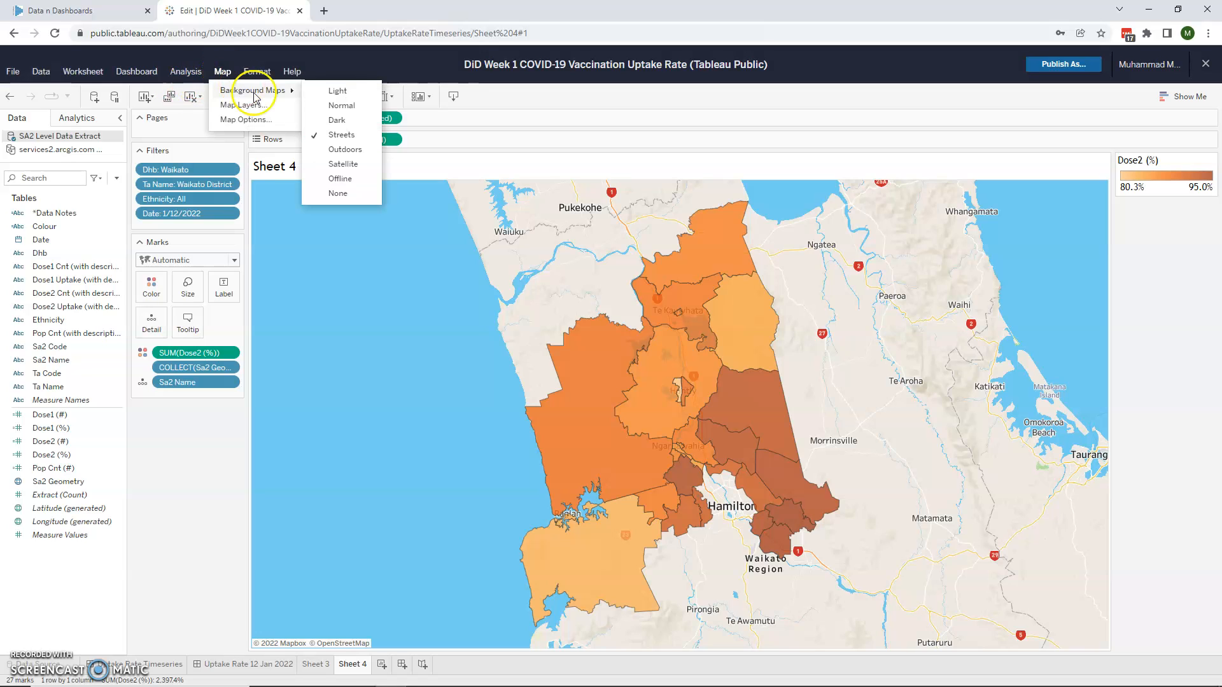
{"action": "left_click", "coordinate": [344, 164]}
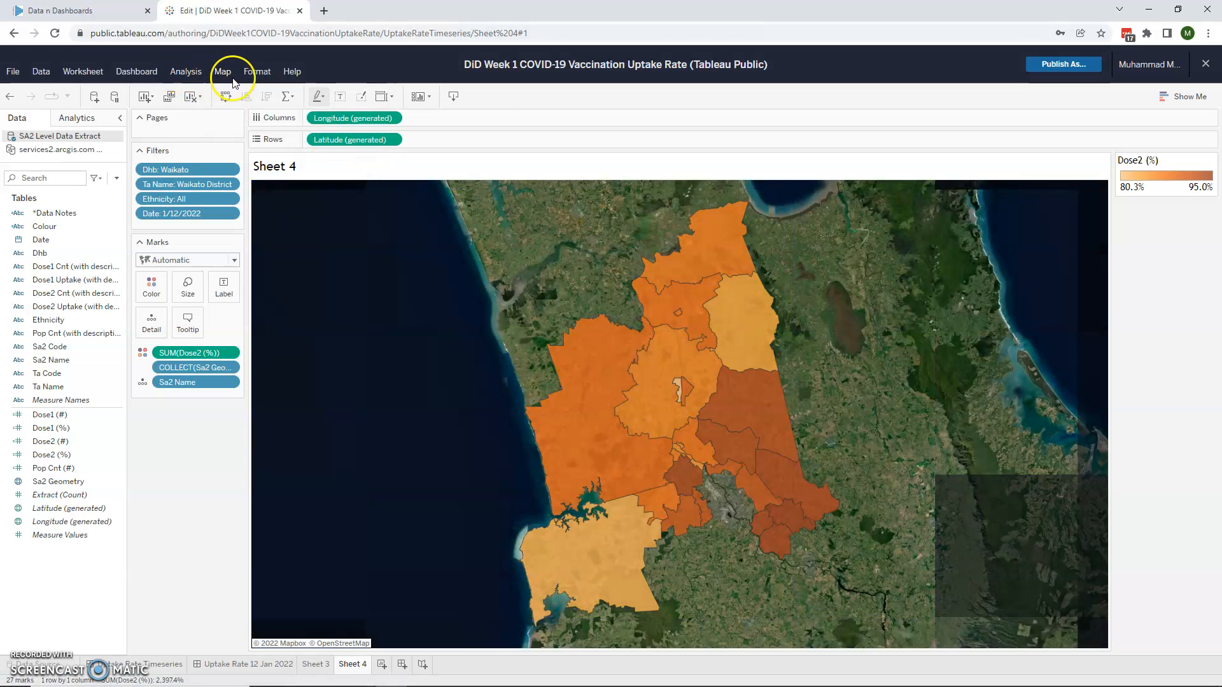
{"action": "left_click", "coordinate": [226, 75]}
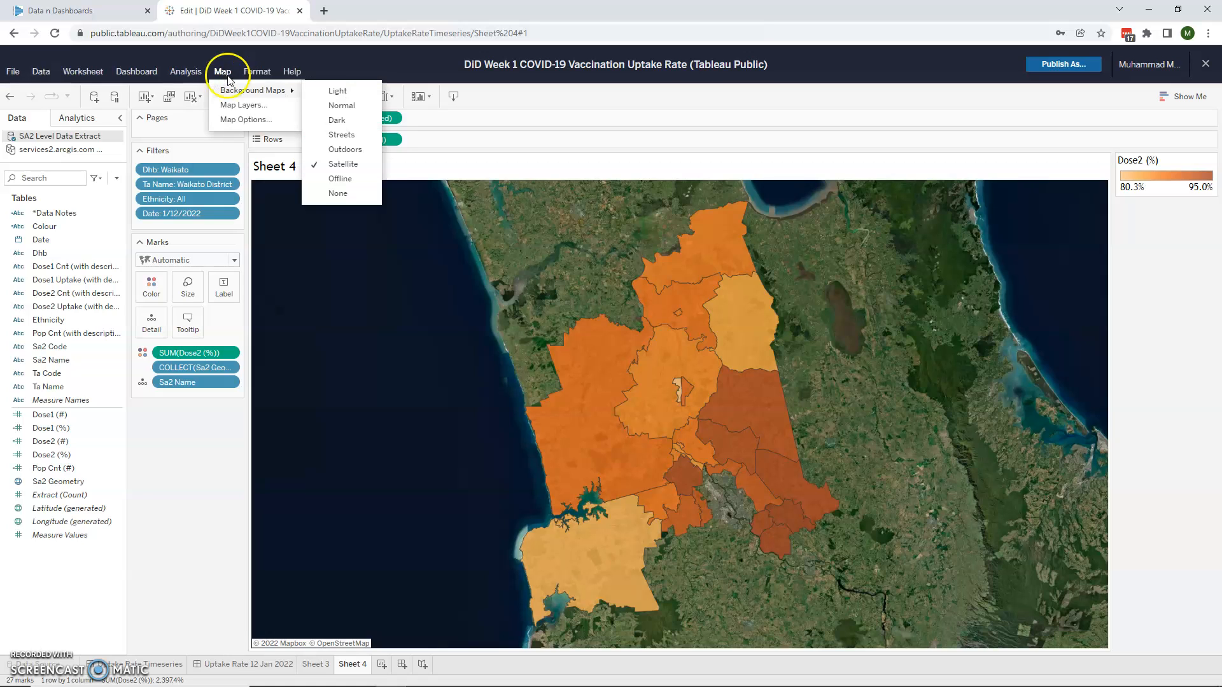
{"action": "left_click", "coordinate": [337, 92]}
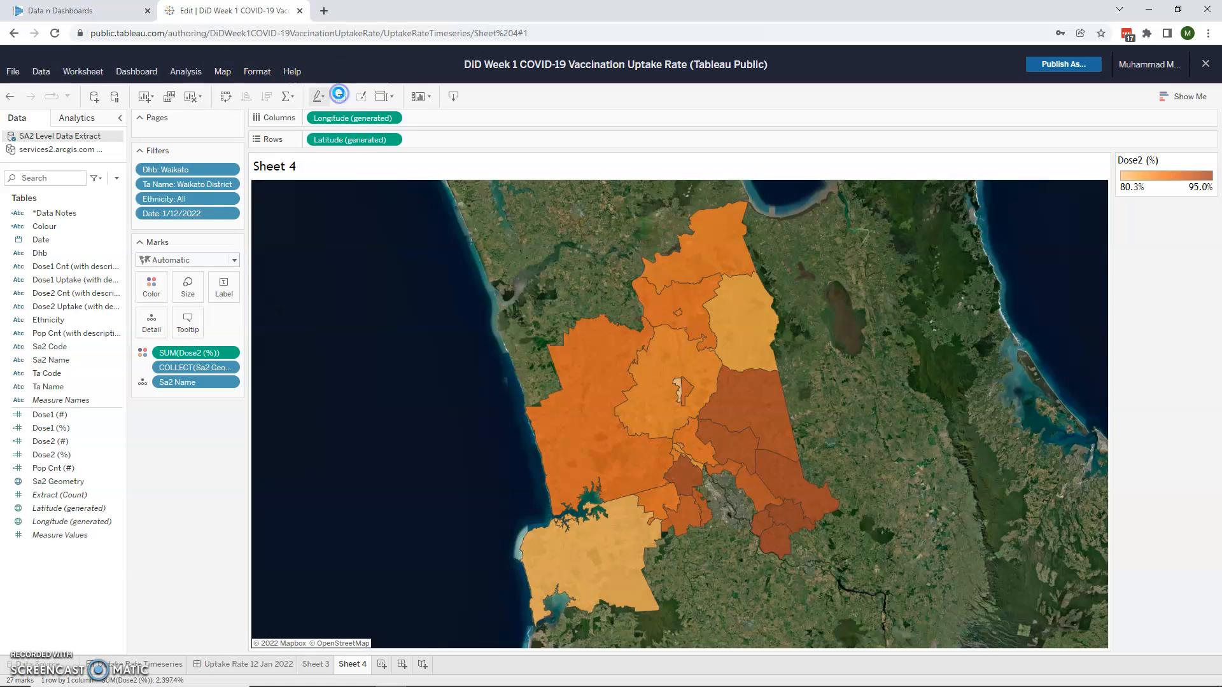
{"action": "mouse_move", "coordinate": [647, 430]}
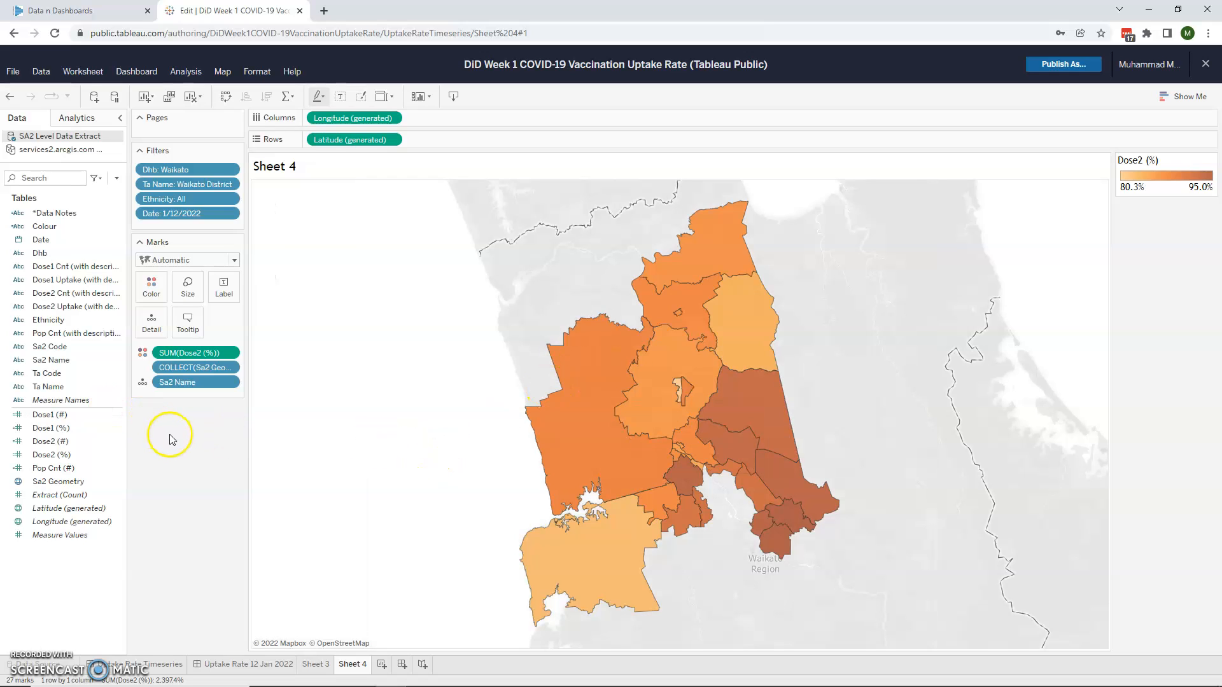
Examine the Colour calculated field's formula in an enlarged editor to see how it classifies Dose2 (%).
{"action": "left_click", "coordinate": [44, 238]}
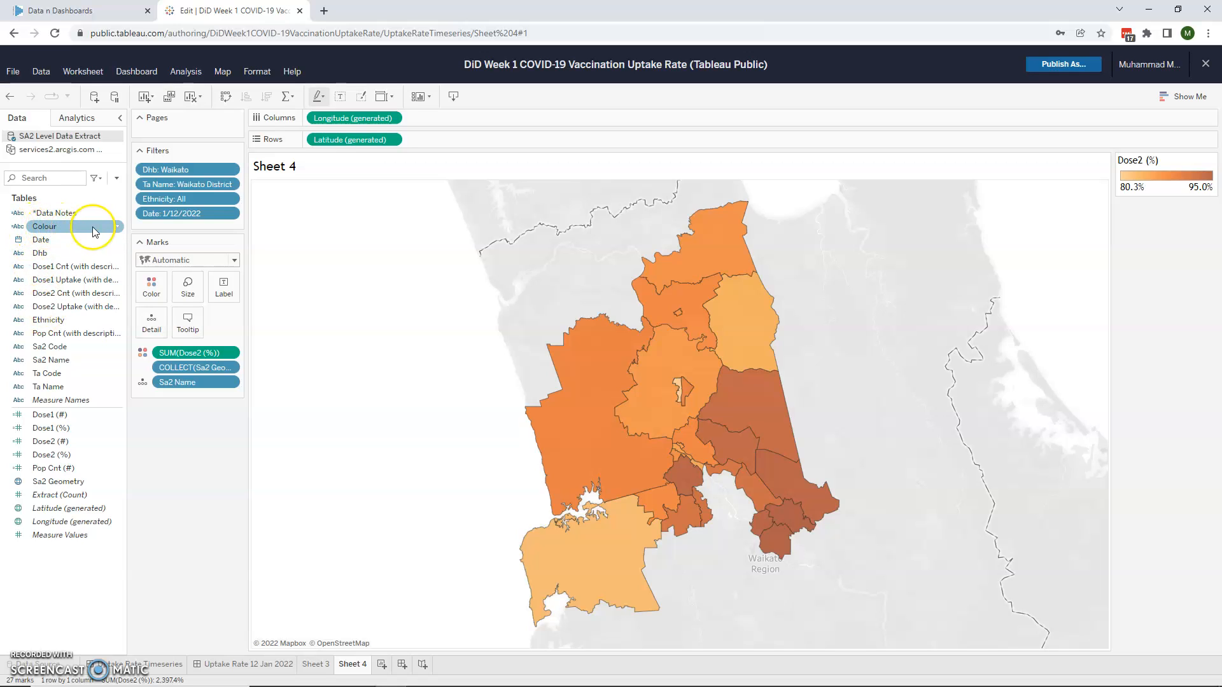
{"action": "right_click", "coordinate": [53, 230]}
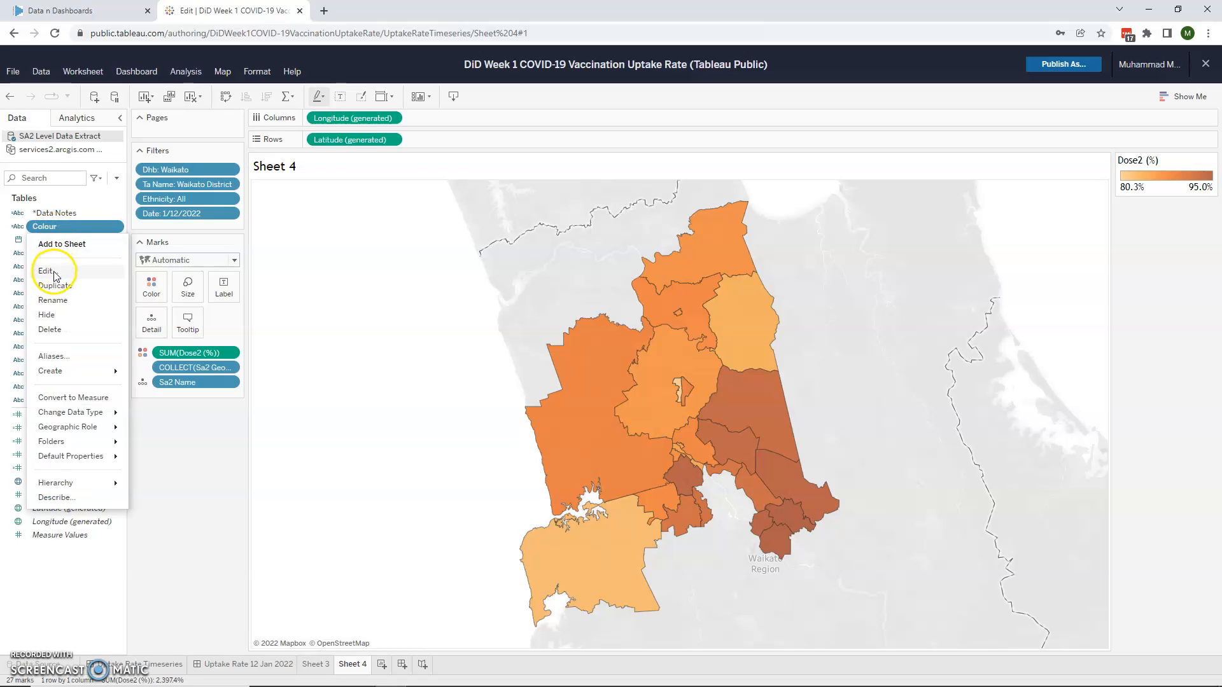
{"action": "left_click", "coordinate": [54, 273]}
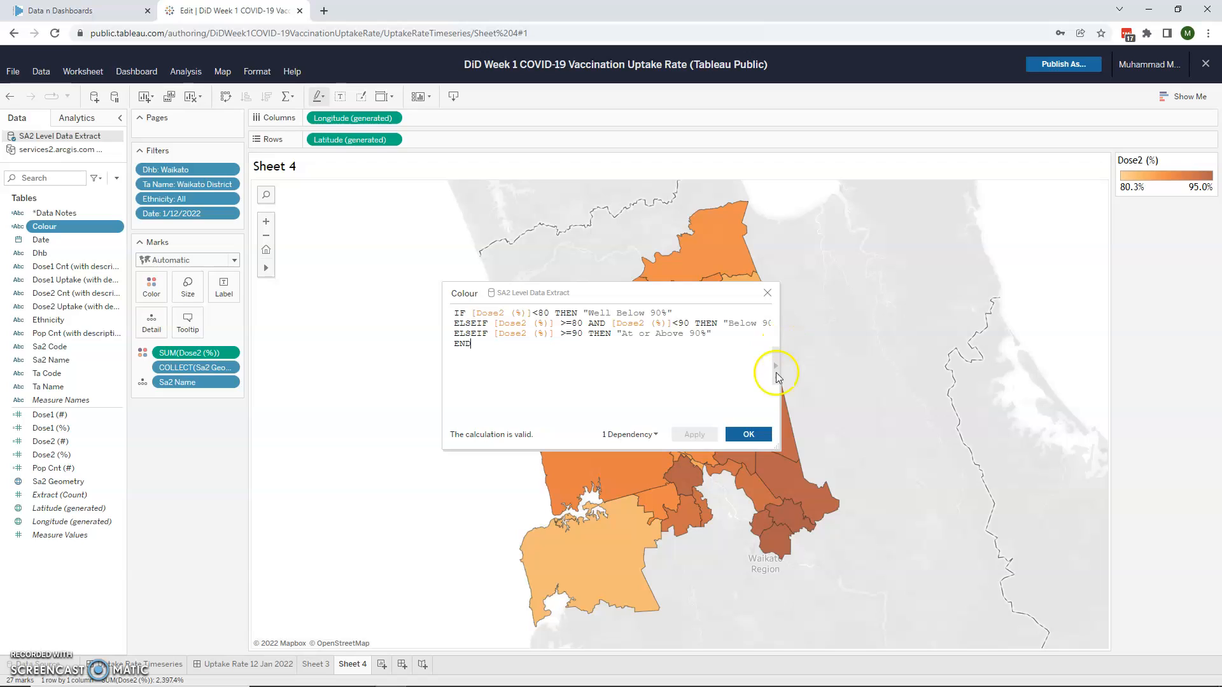
{"action": "left_click_drag", "start_coordinate": [778, 448], "coordinate": [915, 504]}
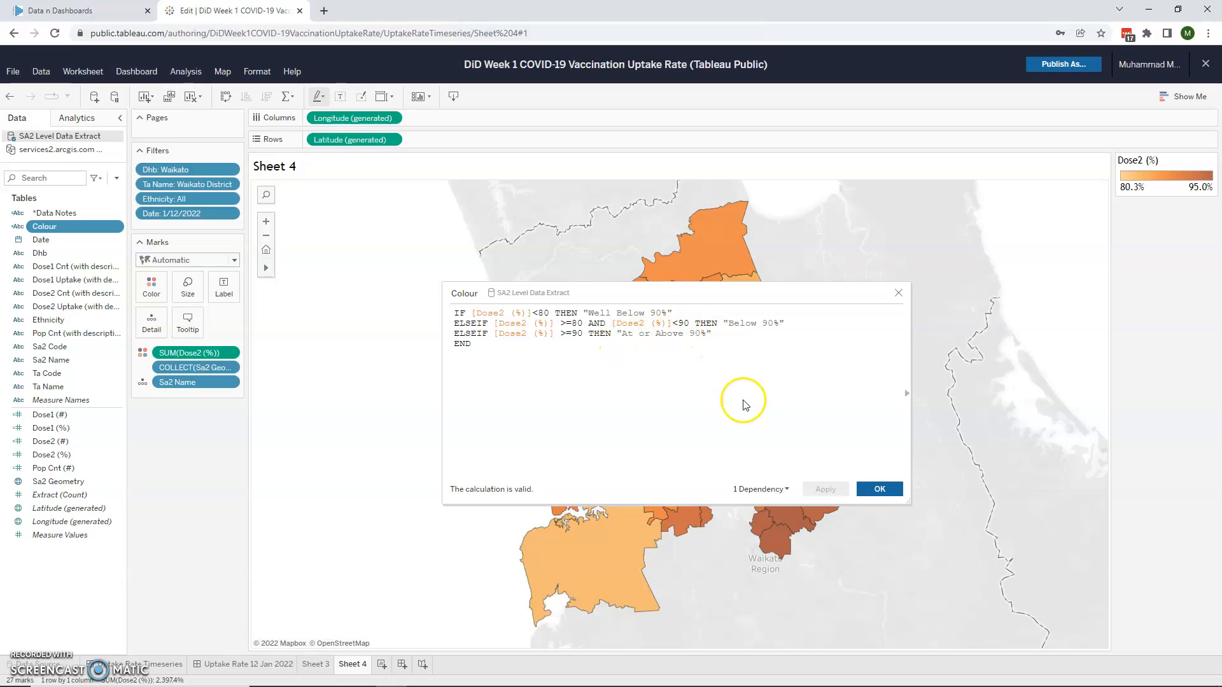
{"action": "left_click", "coordinate": [886, 489]}
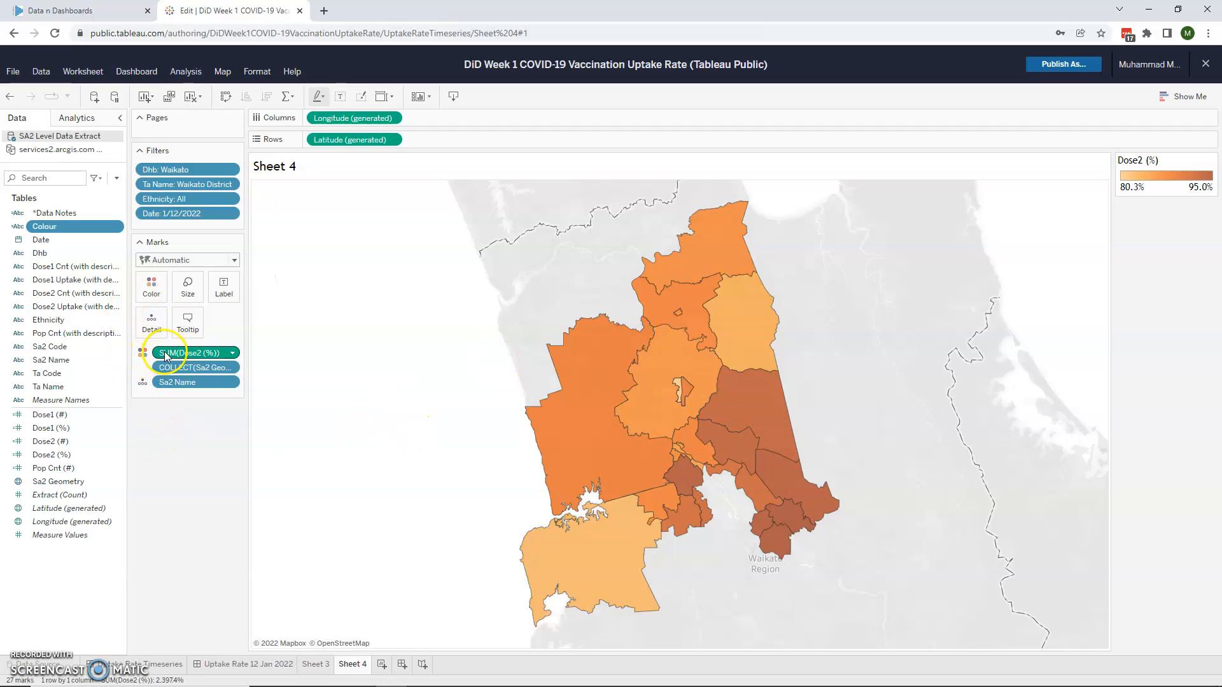
Make Dose2 (%) a detail of the map and colour the areas by the Colour calculated field instead.
{"action": "left_click_drag", "start_coordinate": [191, 357], "coordinate": [152, 321]}
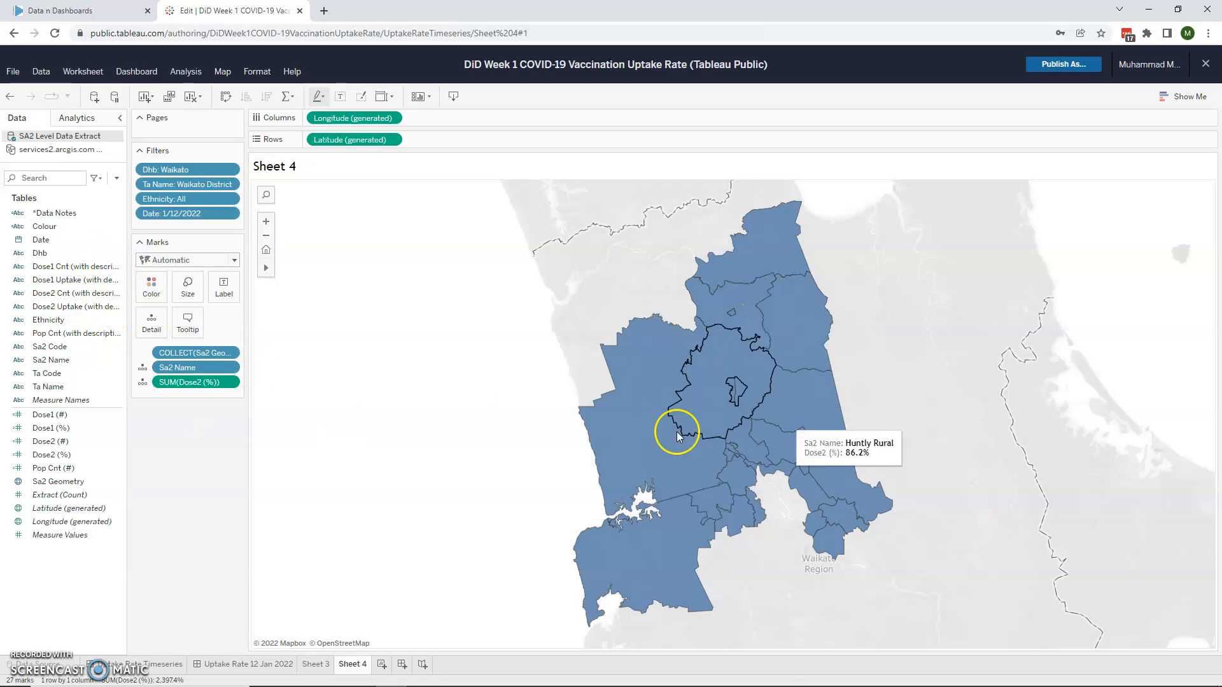
{"action": "left_click_drag", "start_coordinate": [89, 221], "coordinate": [157, 288]}
{"action": "left_click_drag", "start_coordinate": [150, 292], "coordinate": [153, 286]}
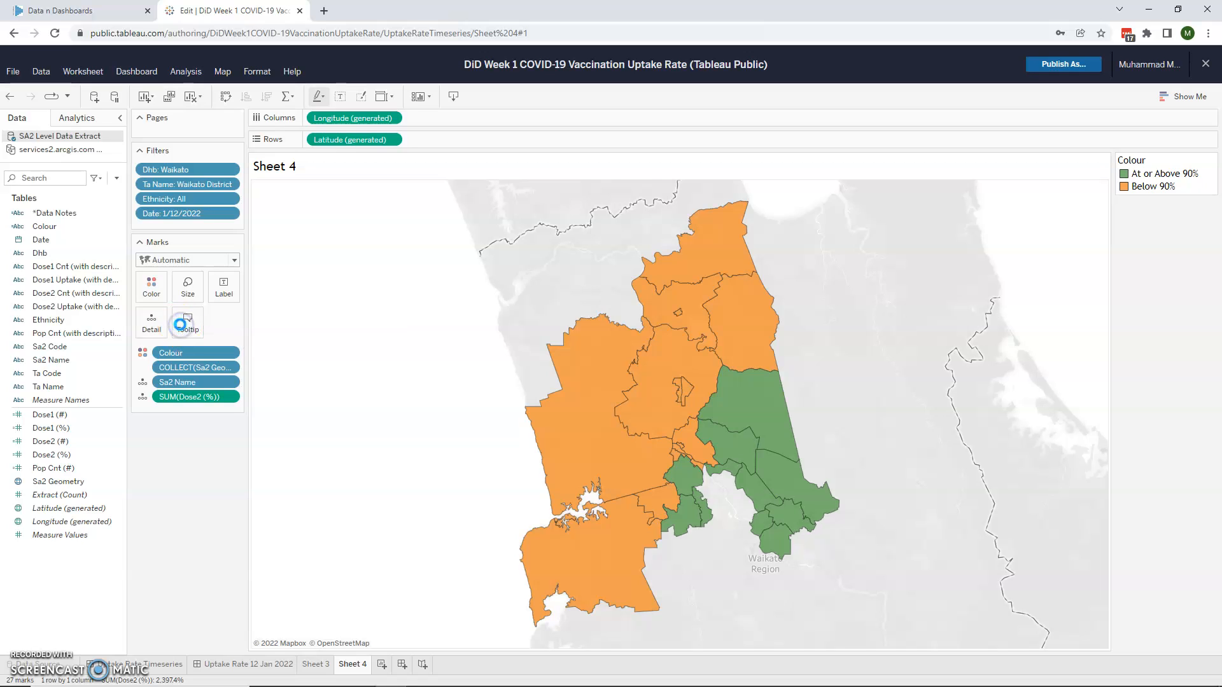
Relabel the map tooltip's Colour line as "Status:" and its Sa2 Name line as "Area:".
{"action": "left_click", "coordinate": [181, 325]}
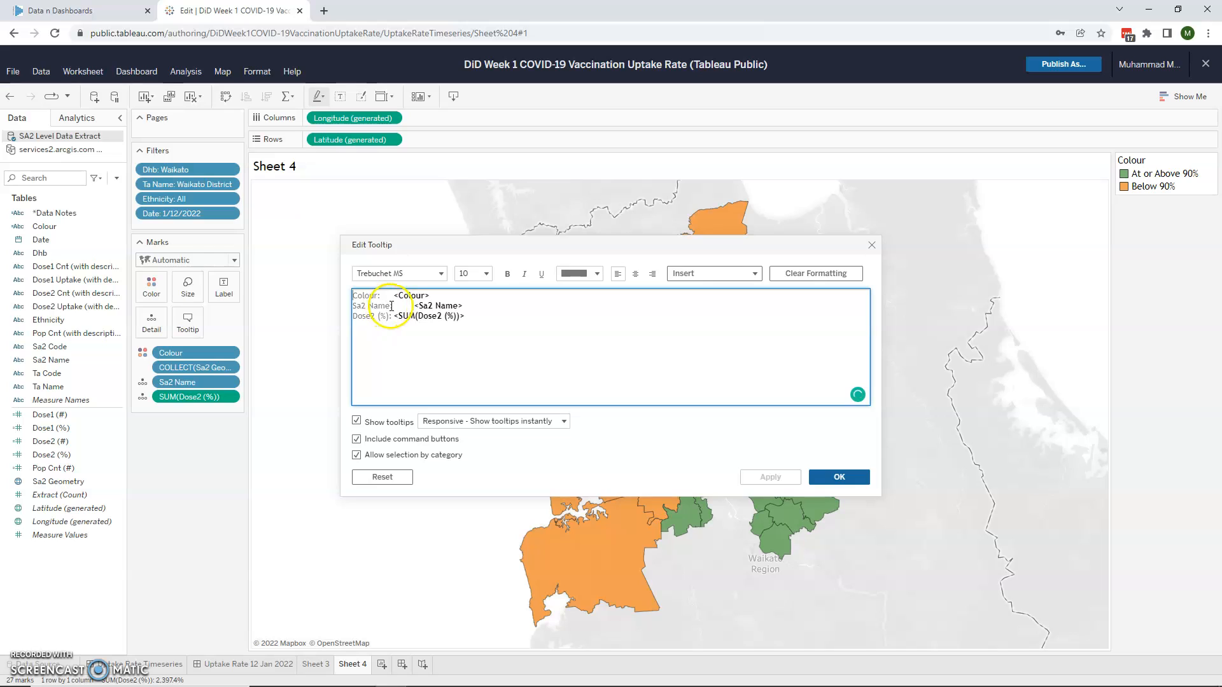
{"action": "type", "text": "Area:"}
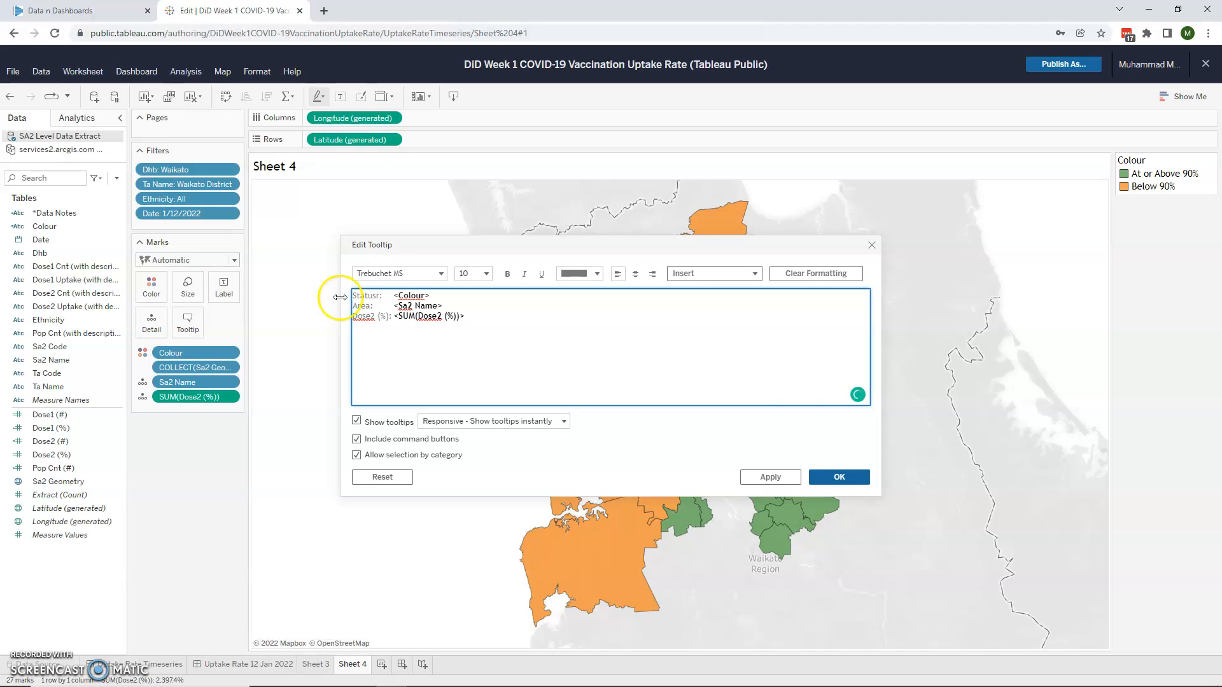
{"action": "left_click", "coordinate": [856, 480]}
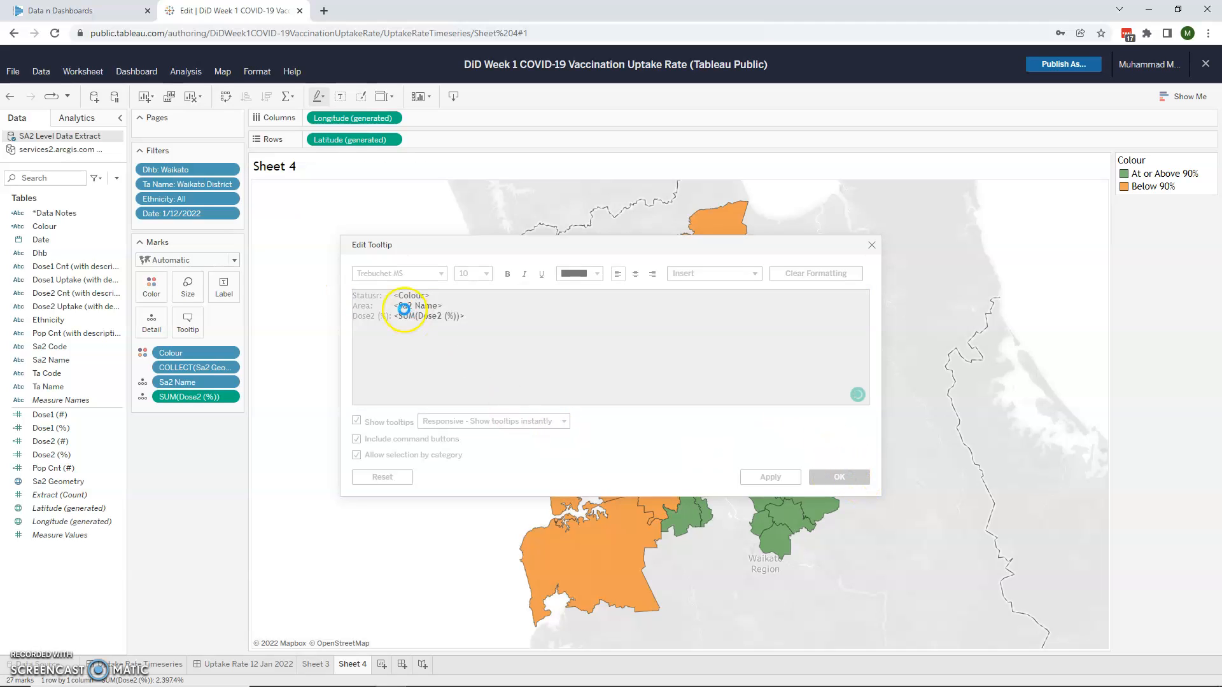
{"action": "mouse_move", "coordinate": [661, 394]}
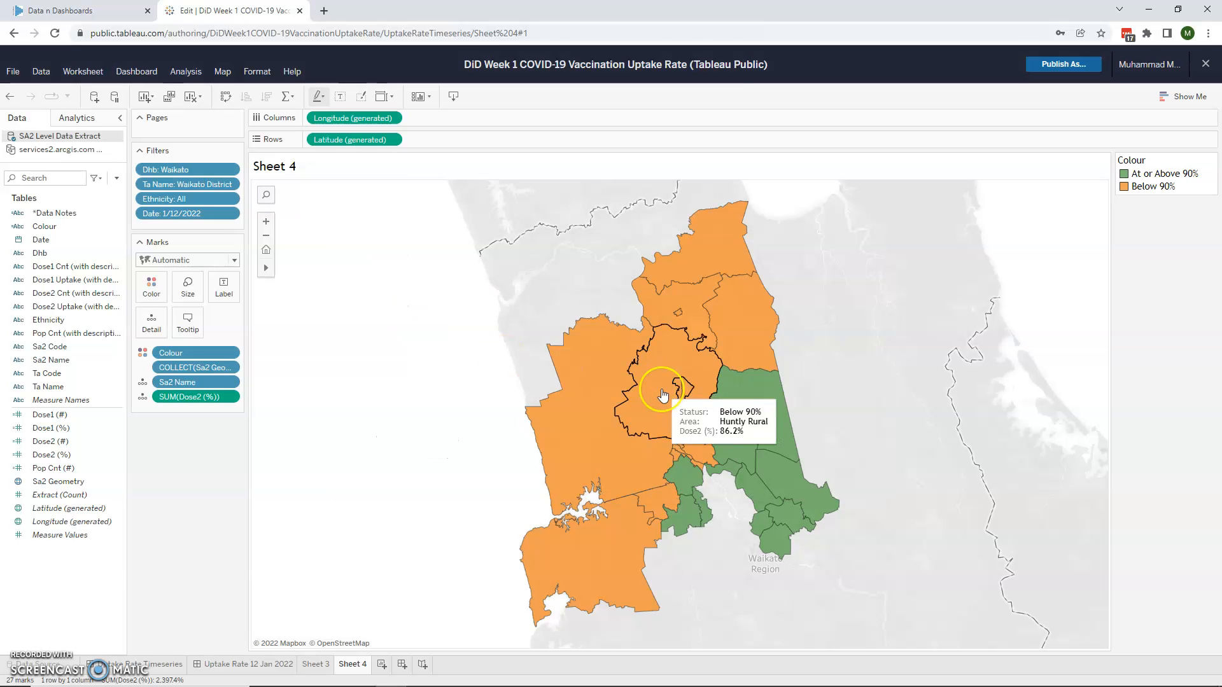
{"action": "left_click", "coordinate": [188, 322]}
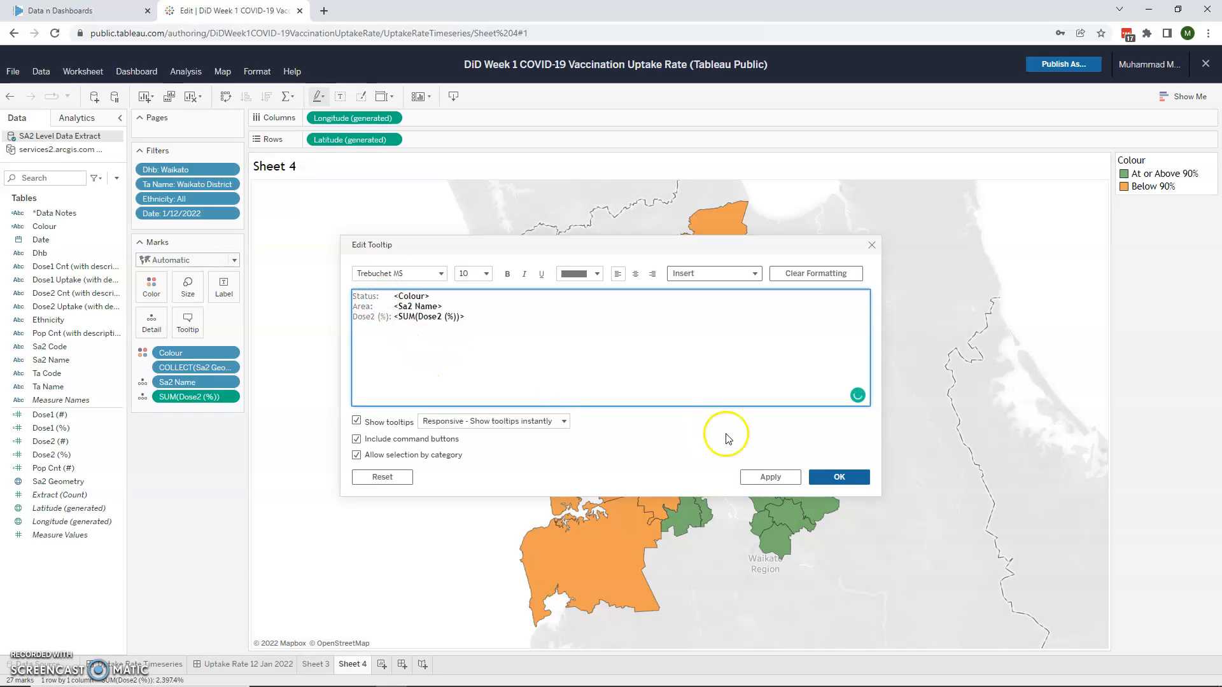
{"action": "left_click", "coordinate": [827, 478]}
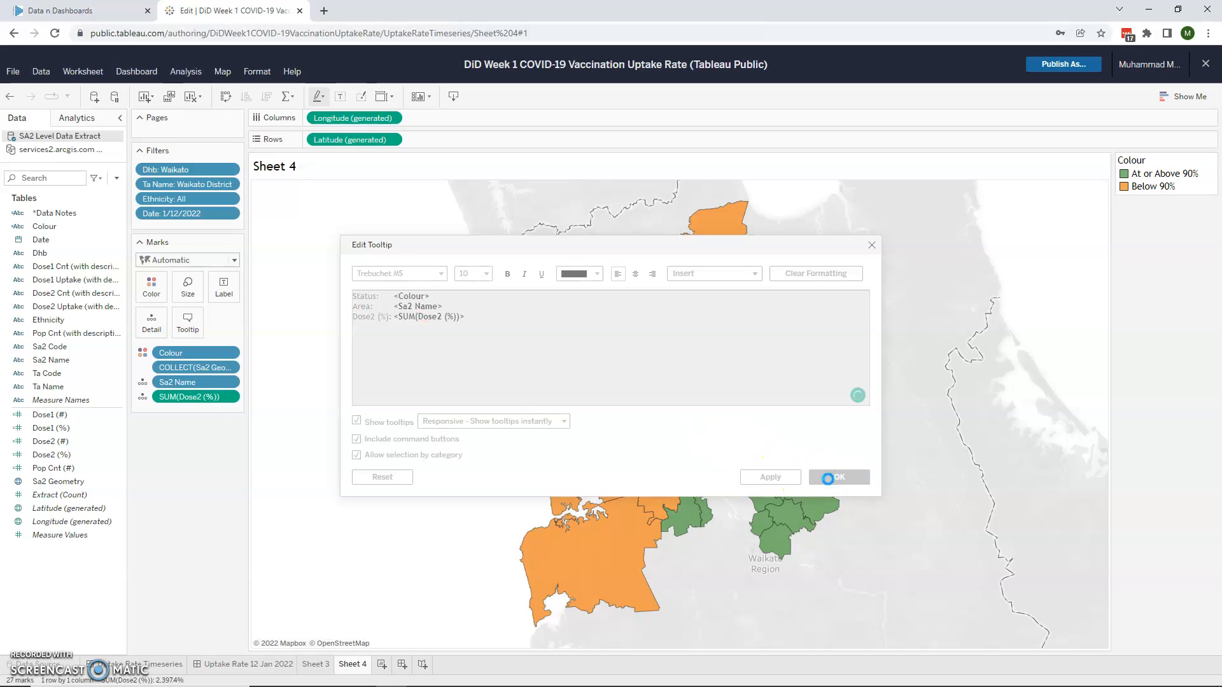
{"action": "mouse_move", "coordinate": [673, 385]}
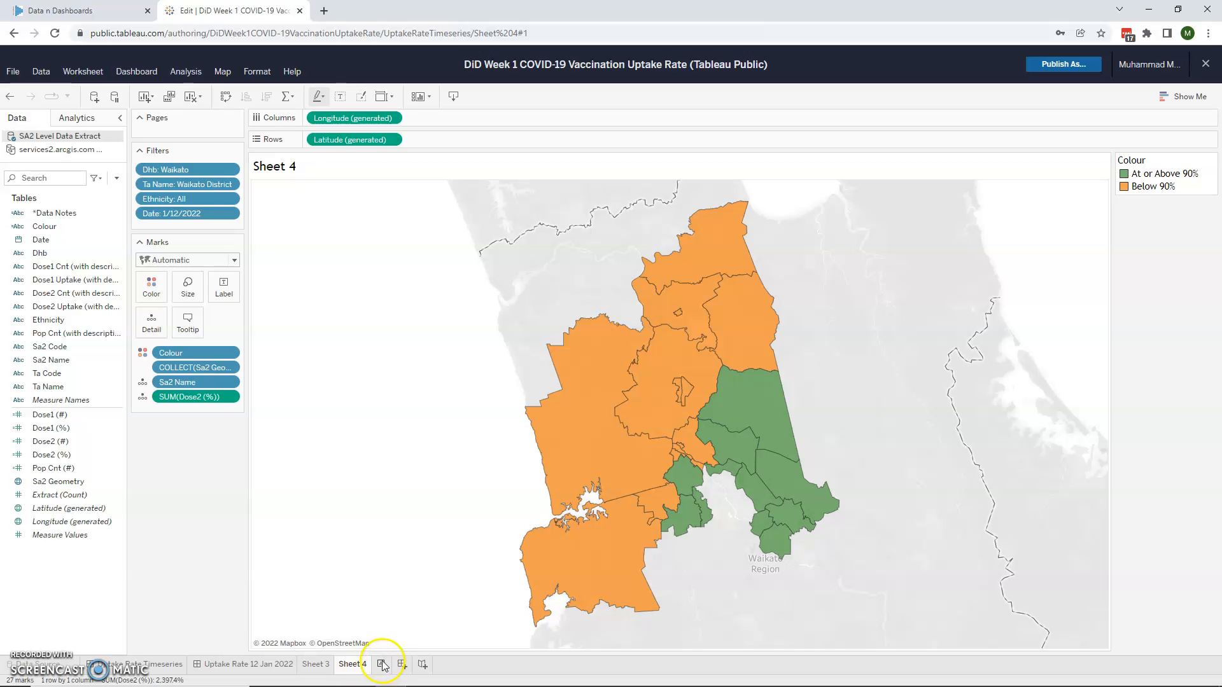
Review the Week 1 task list in the PowerPoint slides and the text table on Sheet 3 in Tableau.
{"action": "key", "text": "alt+Tab"}
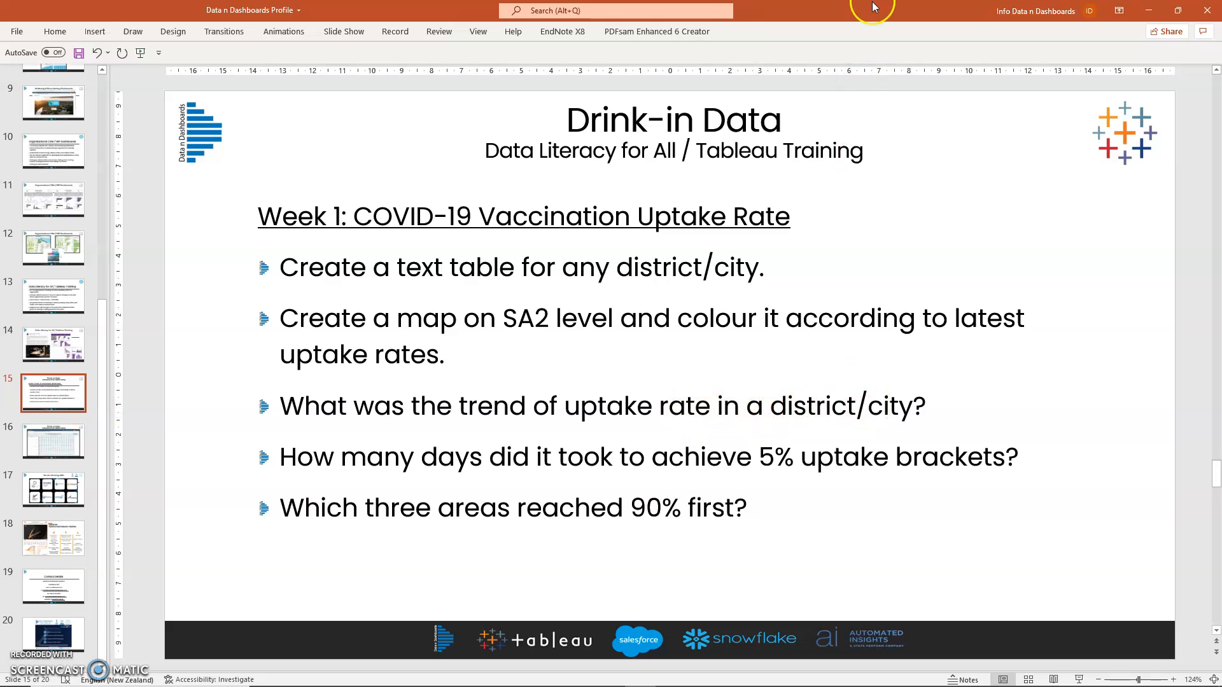
{"action": "left_click", "coordinate": [1148, 10]}
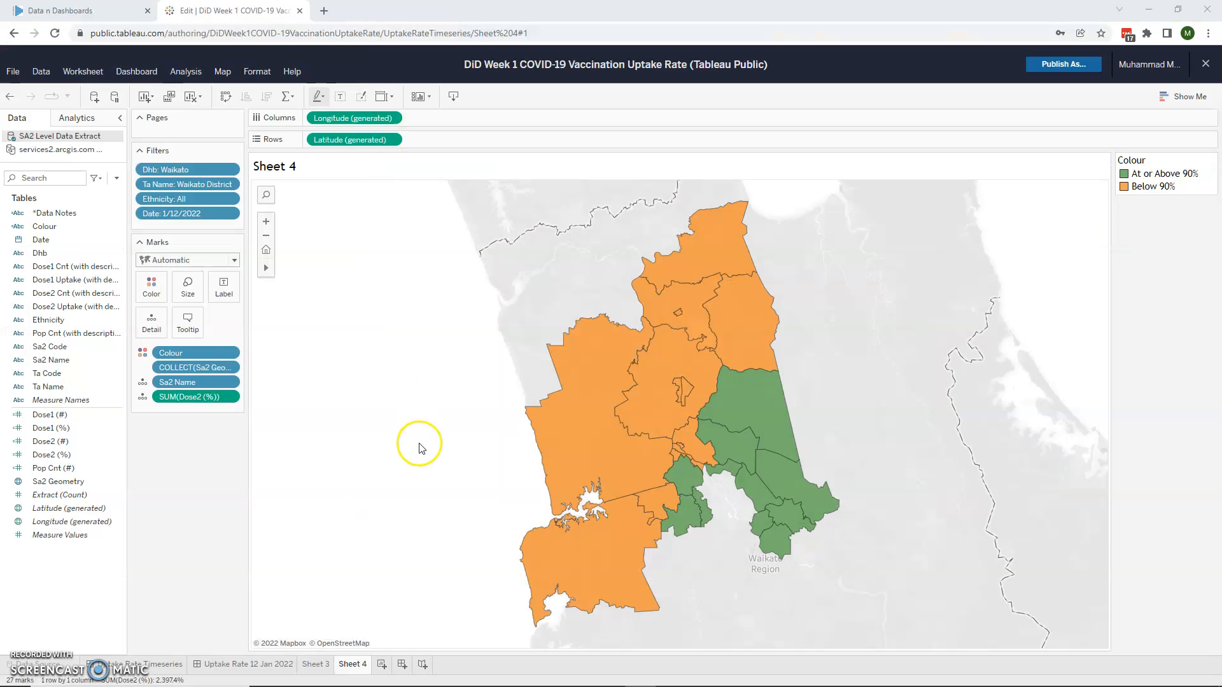
{"action": "left_click", "coordinate": [313, 665]}
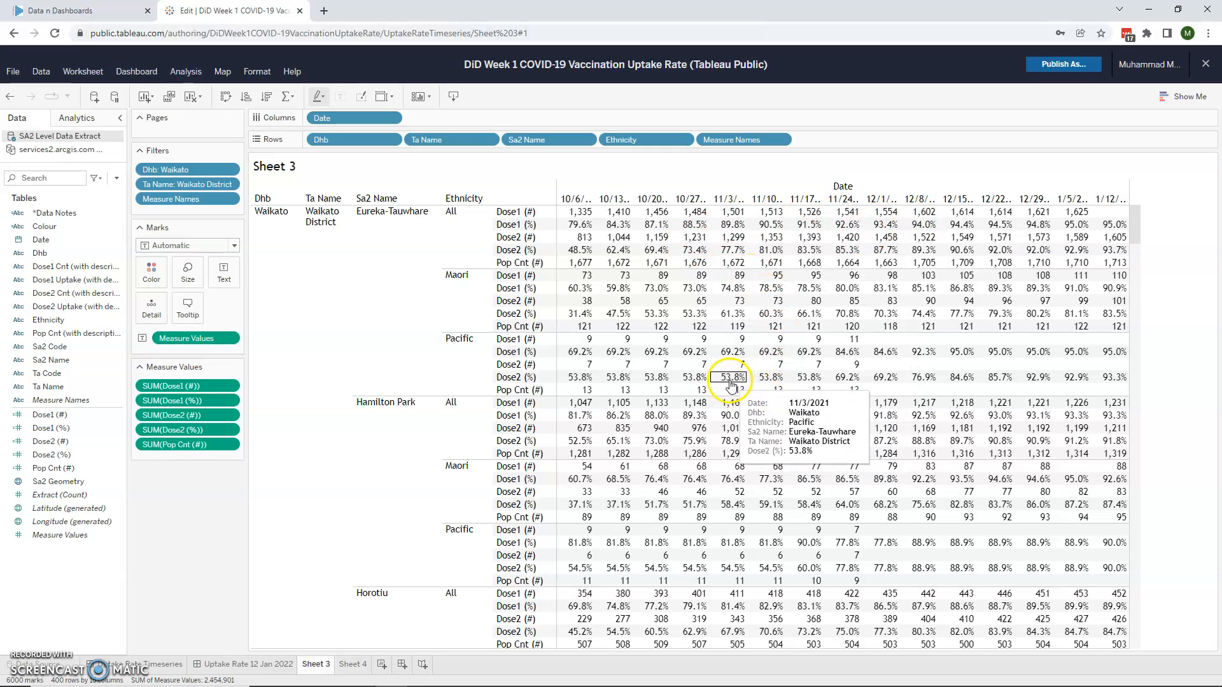
Create a new worksheet with Dhb in the rows and keep only Waikato.
{"action": "left_click", "coordinate": [382, 665]}
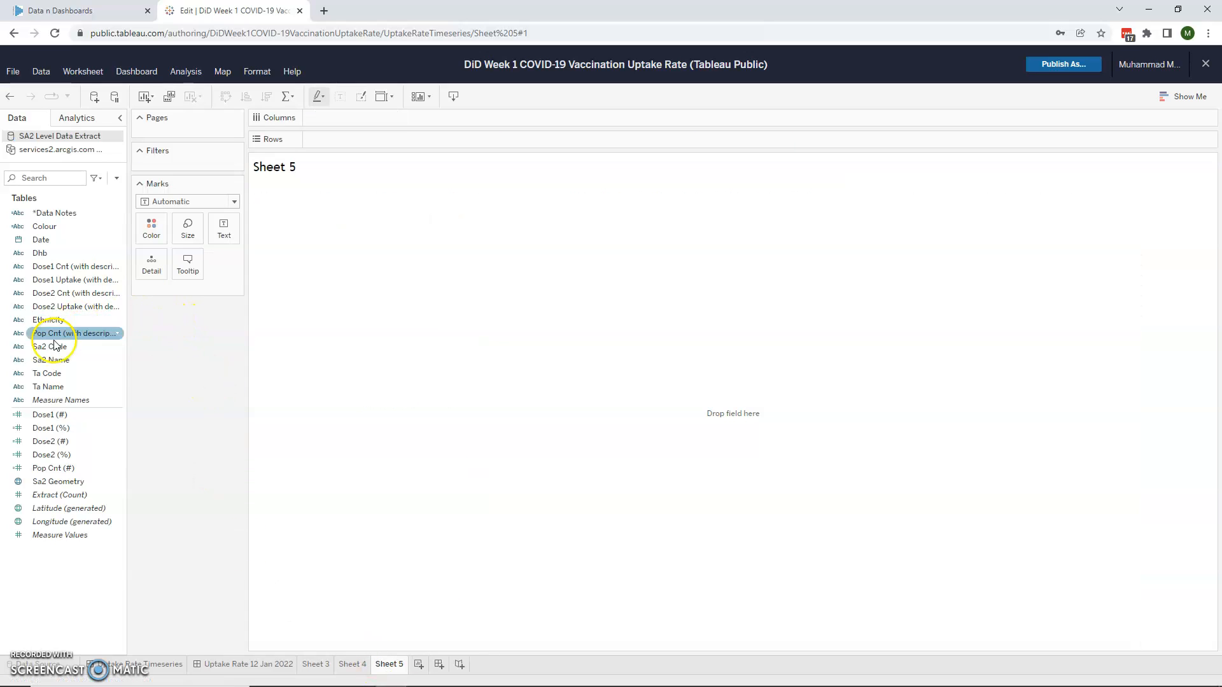
{"action": "left_click_drag", "start_coordinate": [43, 255], "coordinate": [388, 140]}
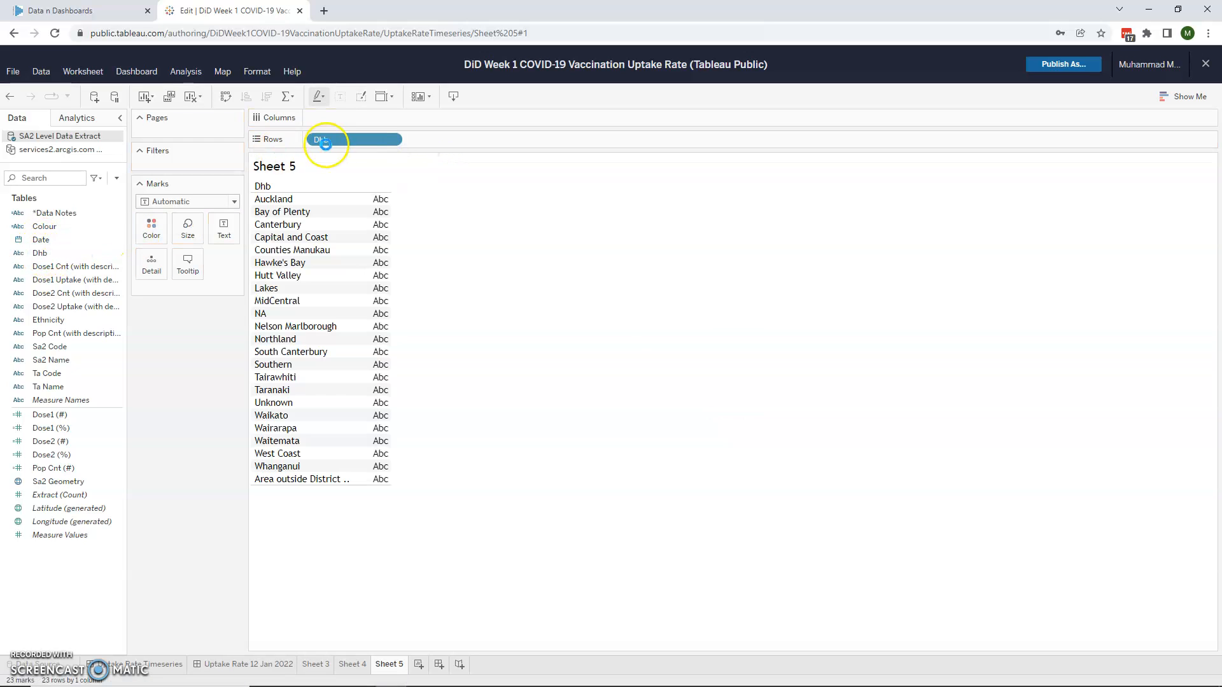
{"action": "left_click", "coordinate": [270, 417]}
{"action": "left_click", "coordinate": [312, 428]}
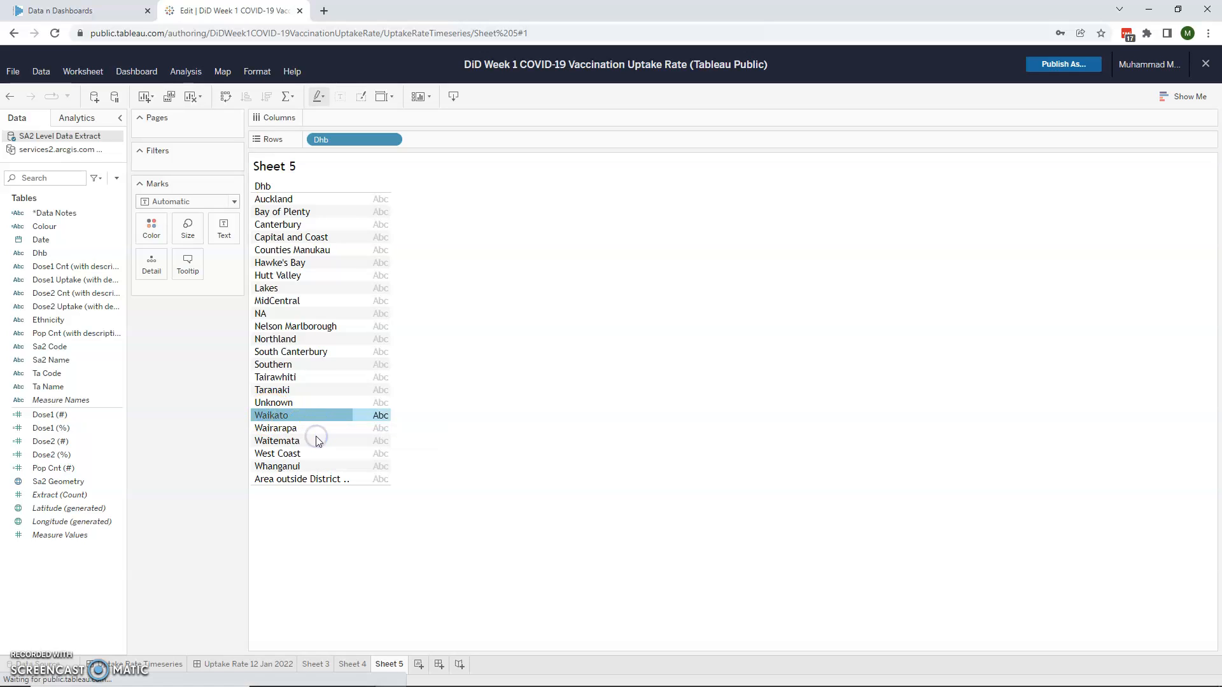
Add Ta Name to the rows, keep only Waikato District, and break it down by Sa2 Name.
{"action": "left_click_drag", "start_coordinate": [49, 386], "coordinate": [454, 141]}
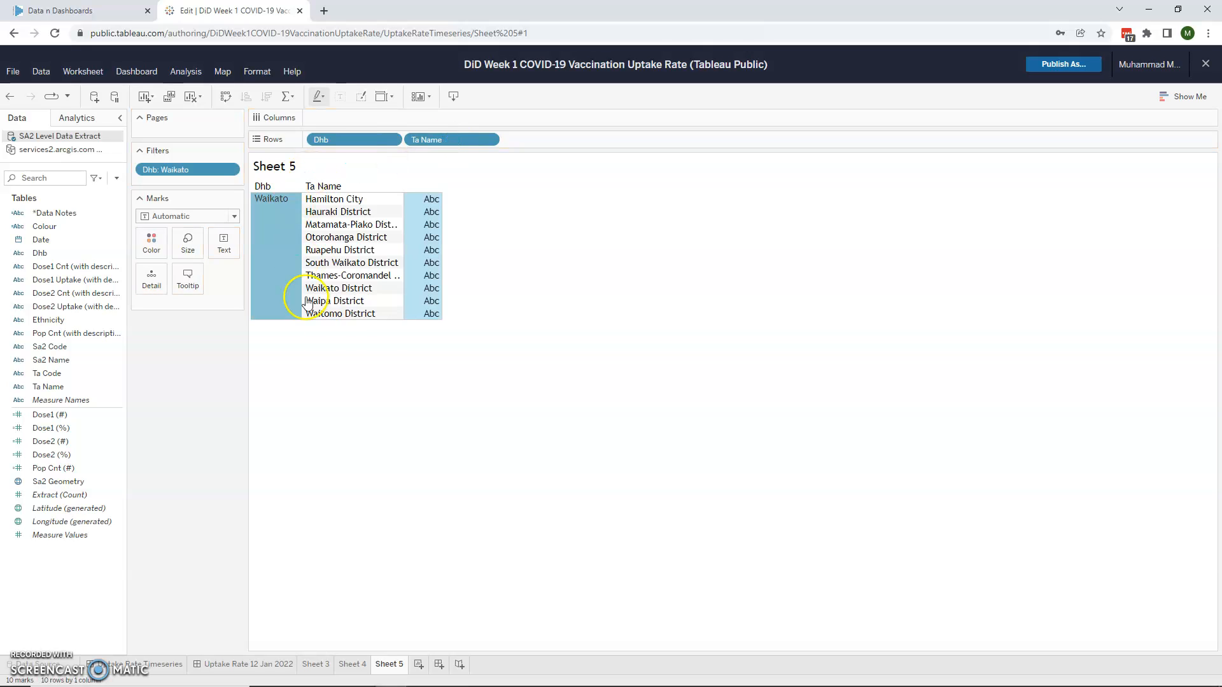
{"action": "left_click", "coordinate": [335, 289]}
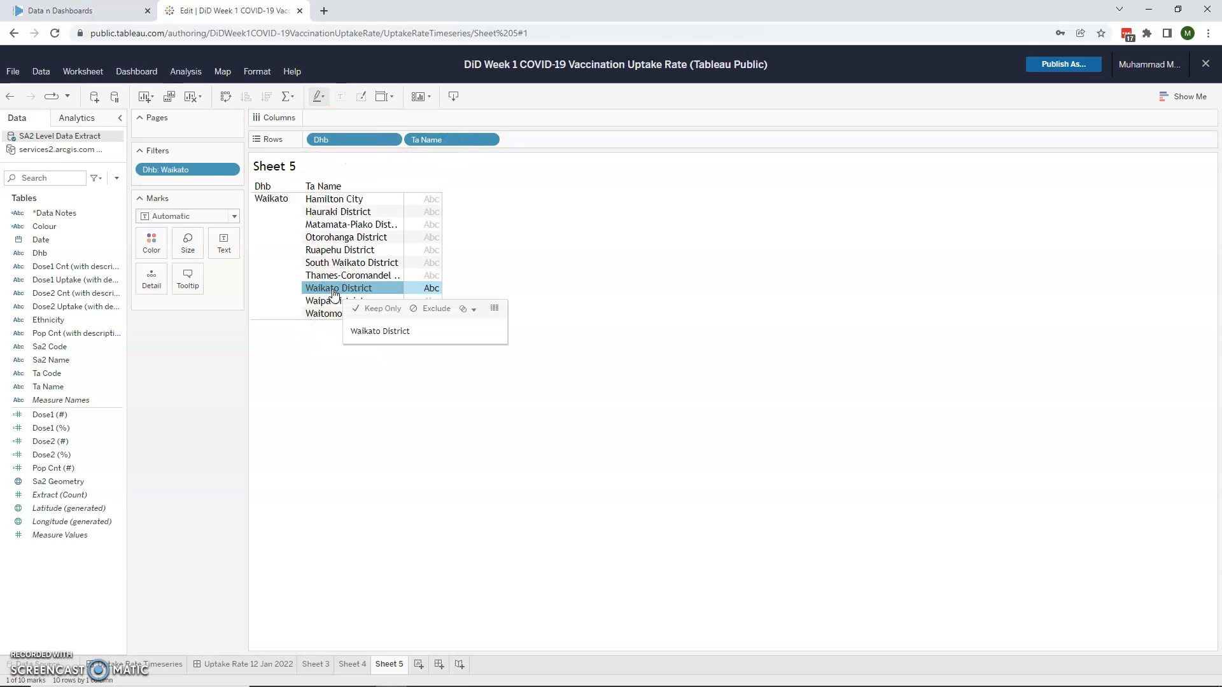
{"action": "left_click", "coordinate": [373, 318]}
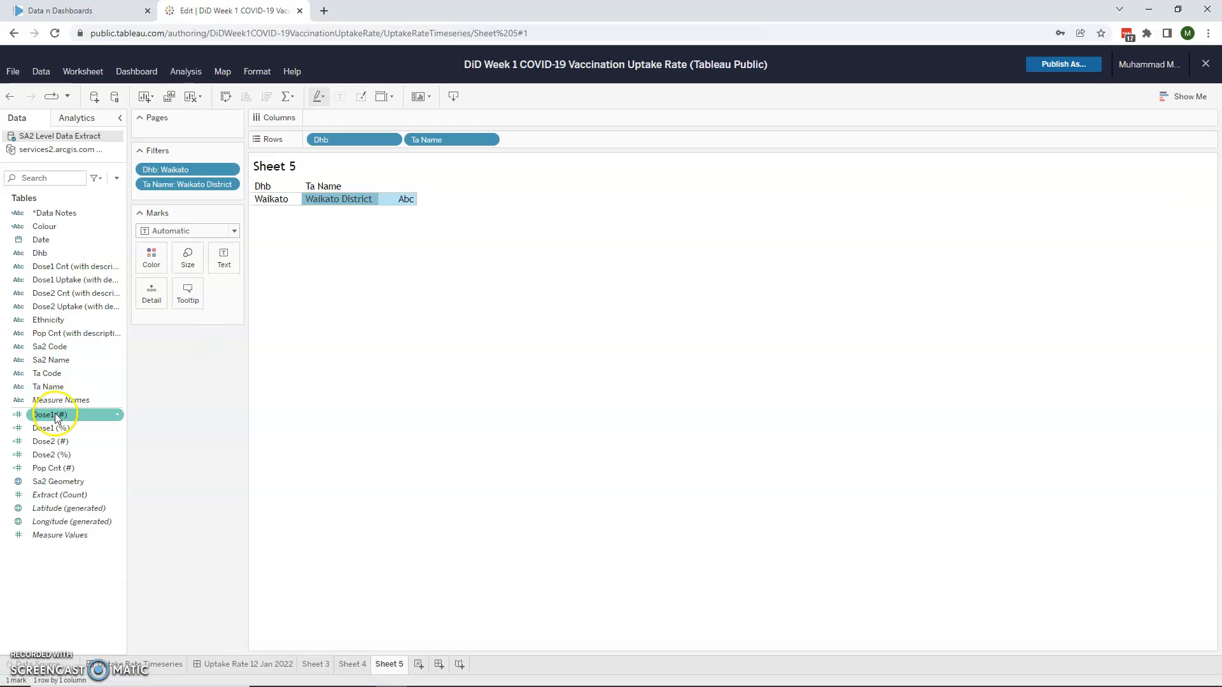
{"action": "left_click_drag", "start_coordinate": [56, 366], "coordinate": [554, 135]}
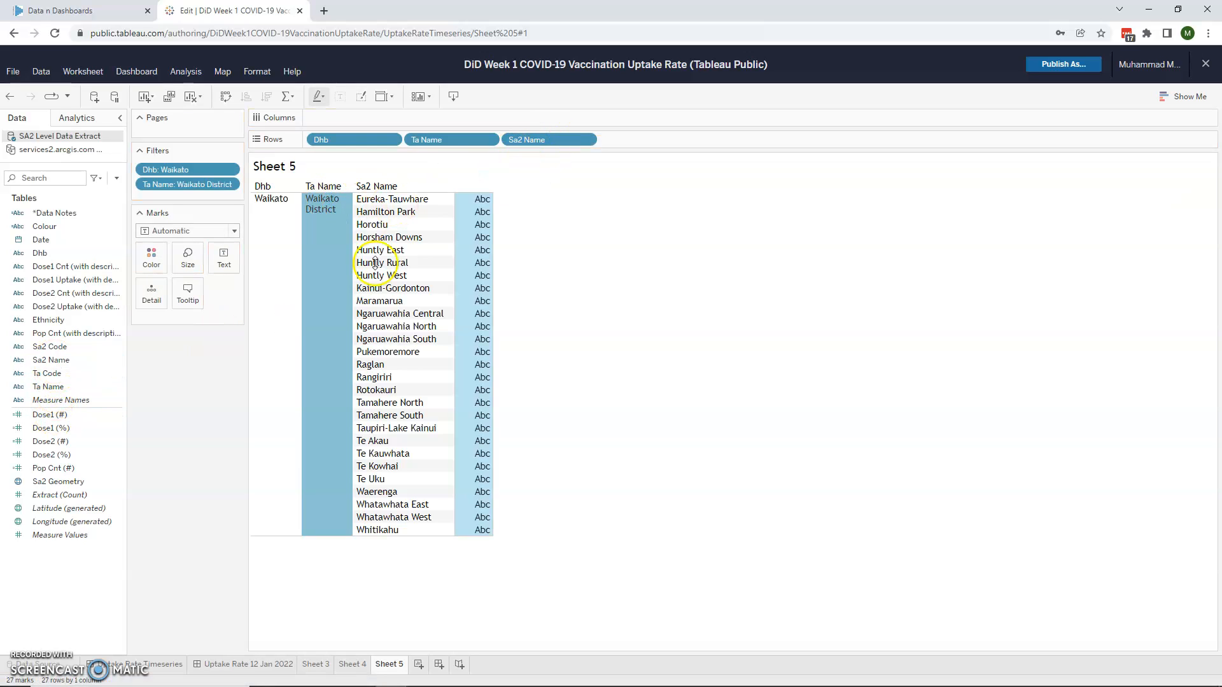
Place Date in the columns and show it as exact dates.
{"action": "left_click_drag", "start_coordinate": [40, 239], "coordinate": [426, 116]}
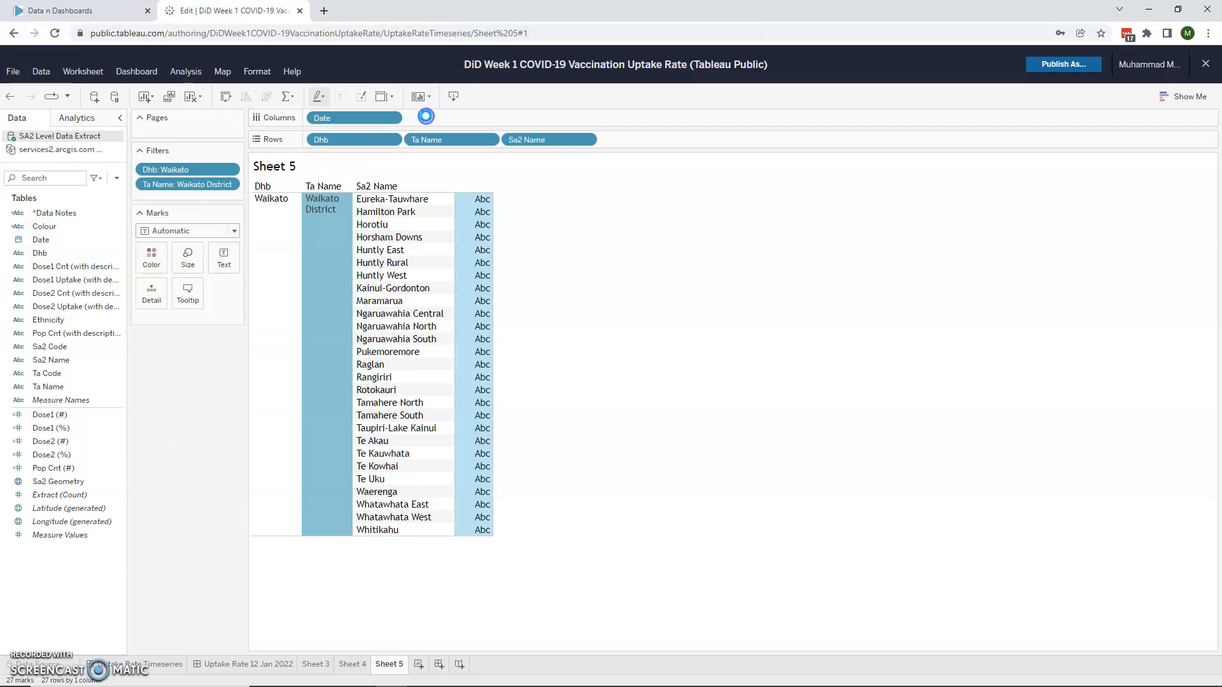
{"action": "left_click", "coordinate": [395, 118]}
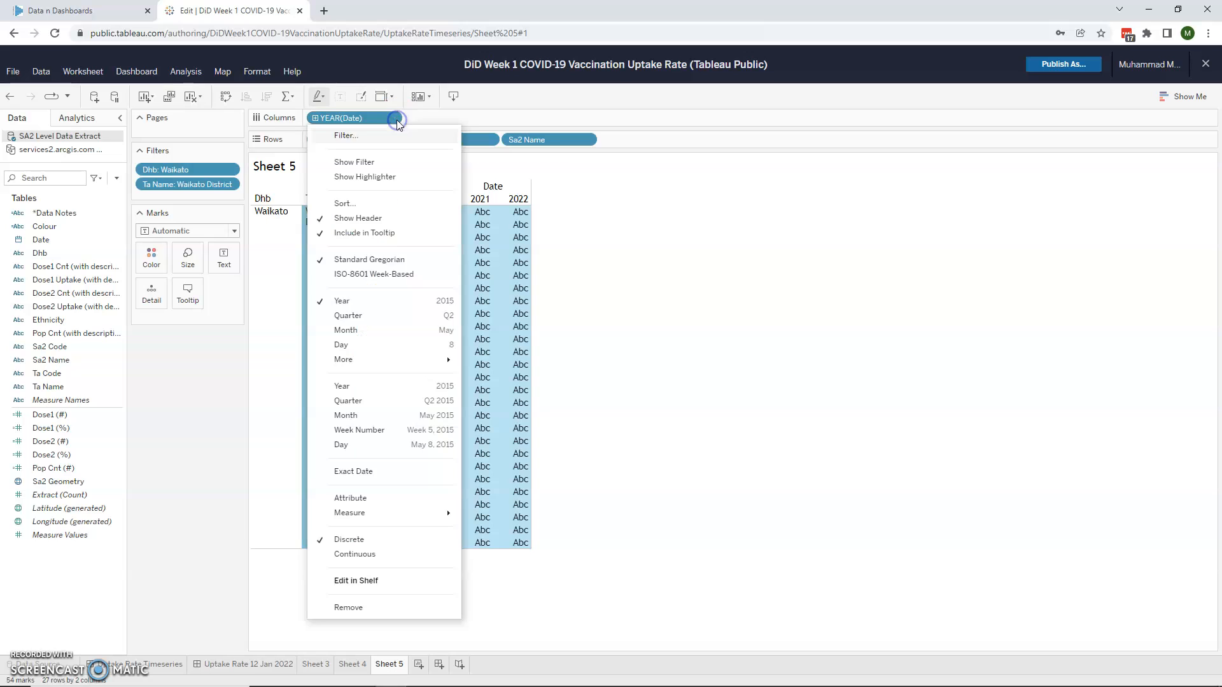
{"action": "left_click", "coordinate": [372, 474]}
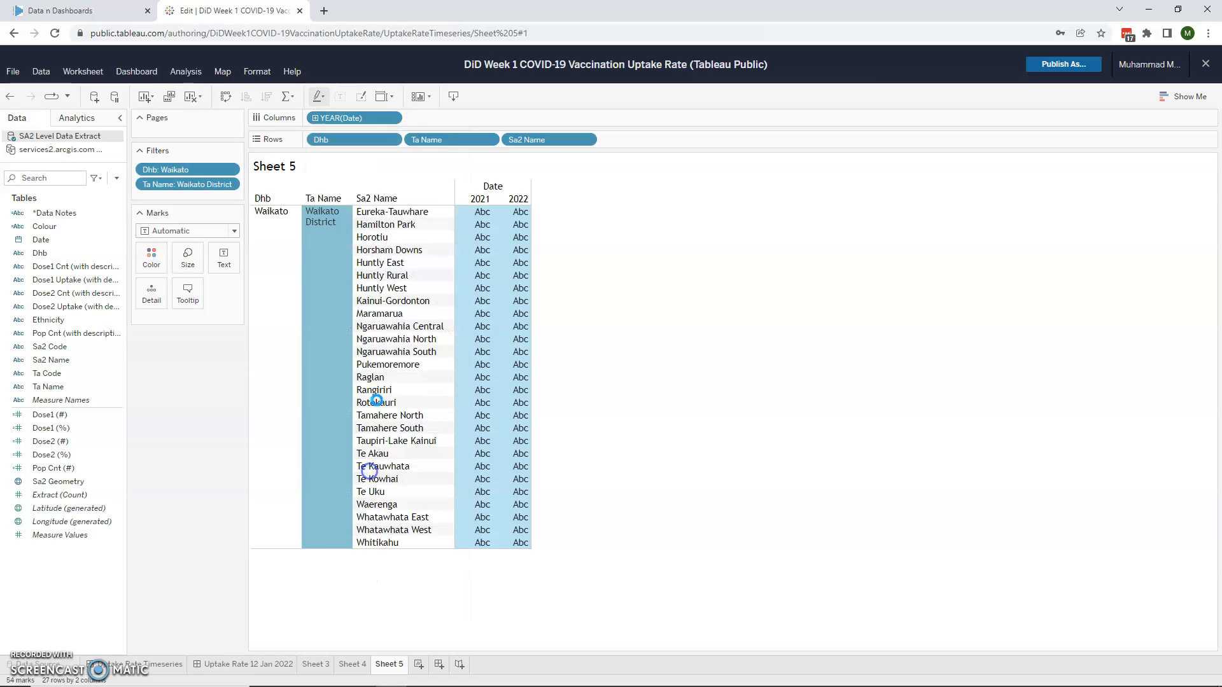
Try the Date column field as discrete and undo the change.
{"action": "left_click", "coordinate": [396, 119]}
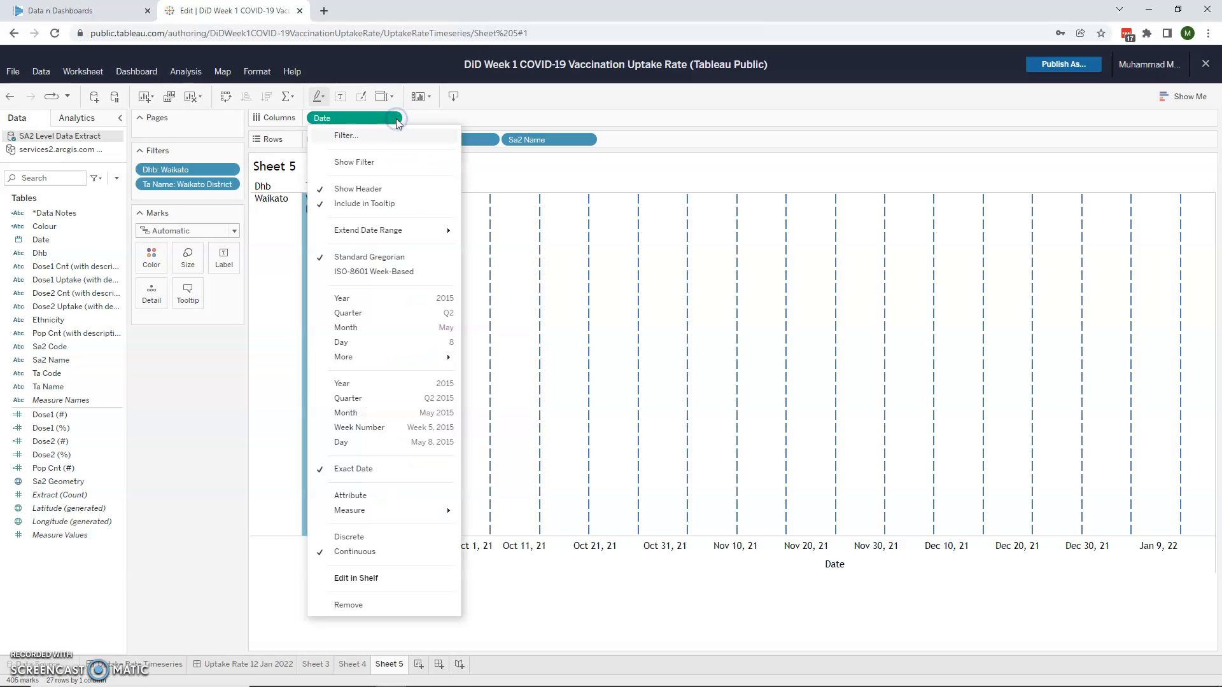
{"action": "left_click", "coordinate": [340, 531]}
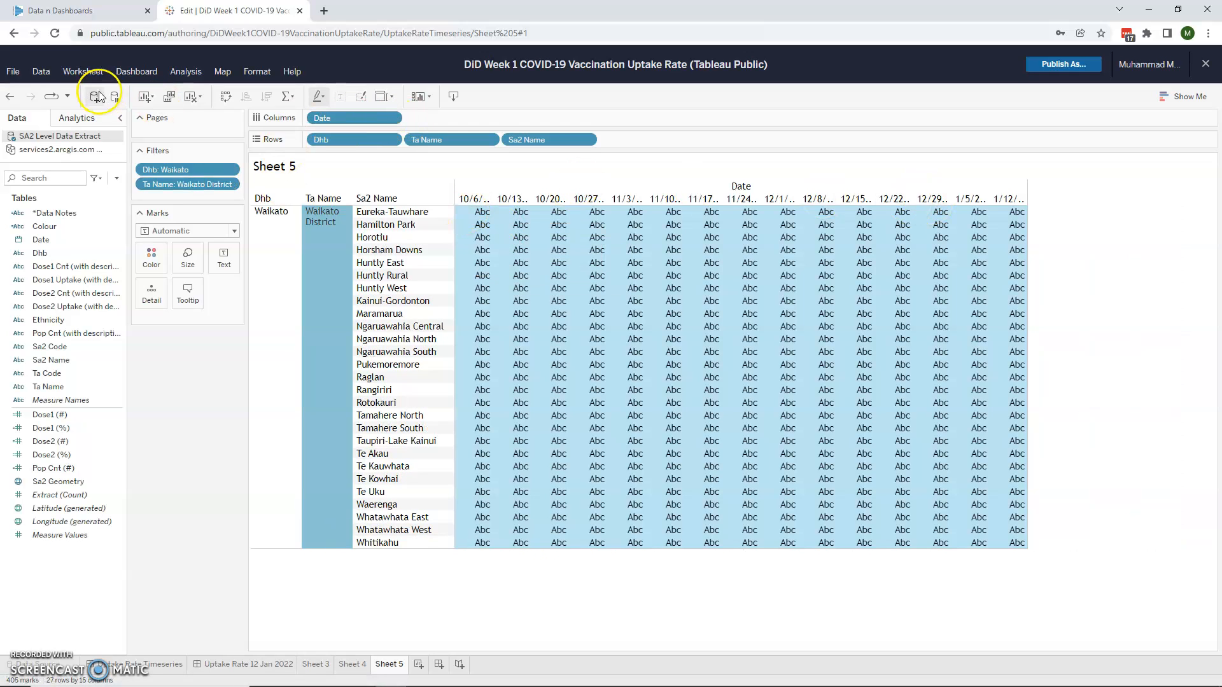
{"action": "left_click", "coordinate": [10, 95]}
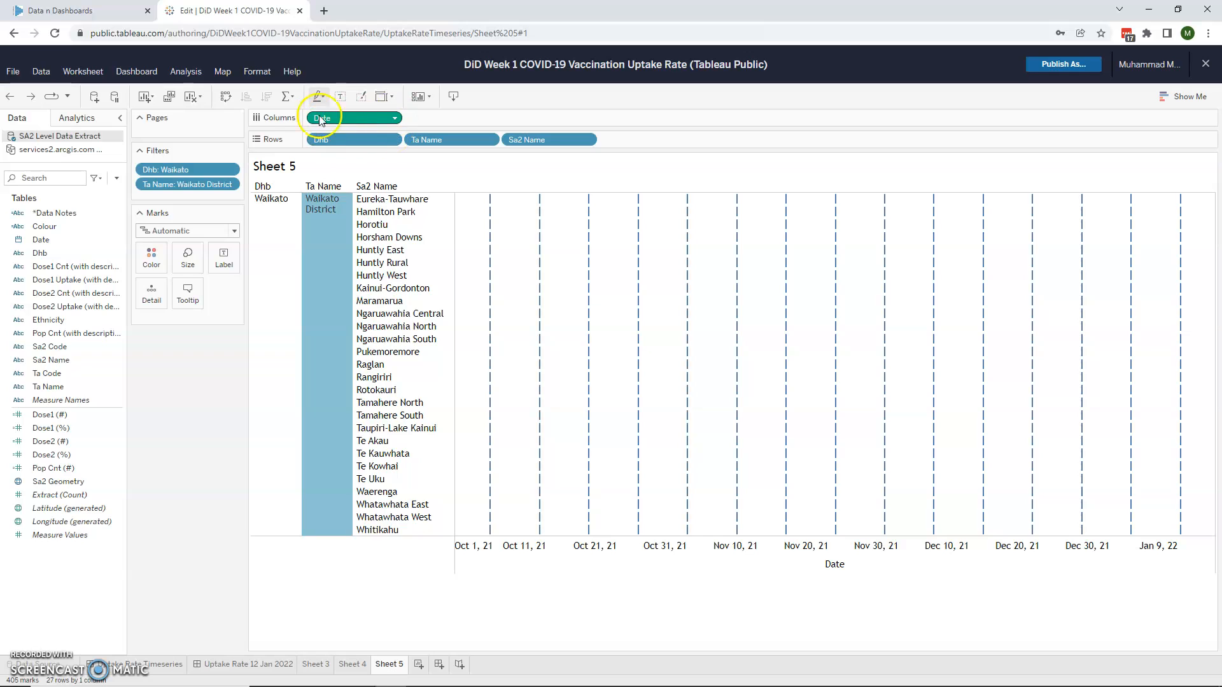
Add Ethnicity to the rows after Sa2 Name and keep only the All group.
{"action": "left_click", "coordinate": [327, 313]}
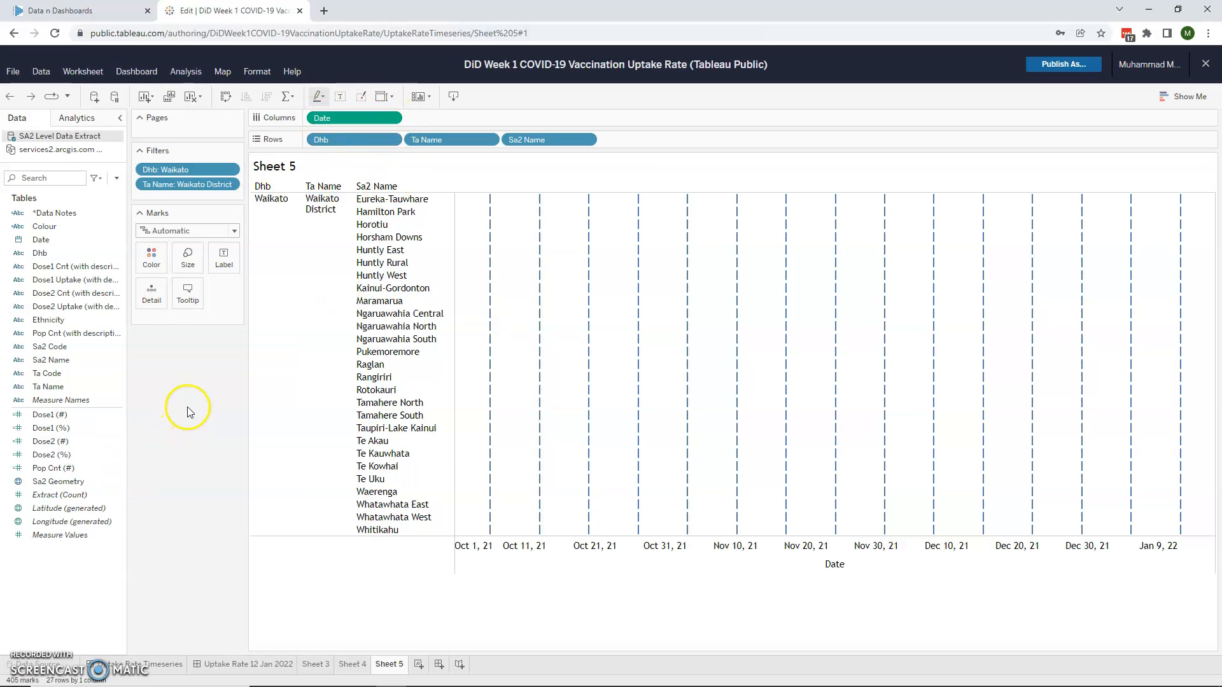
{"action": "left_click_drag", "start_coordinate": [52, 323], "coordinate": [654, 140]}
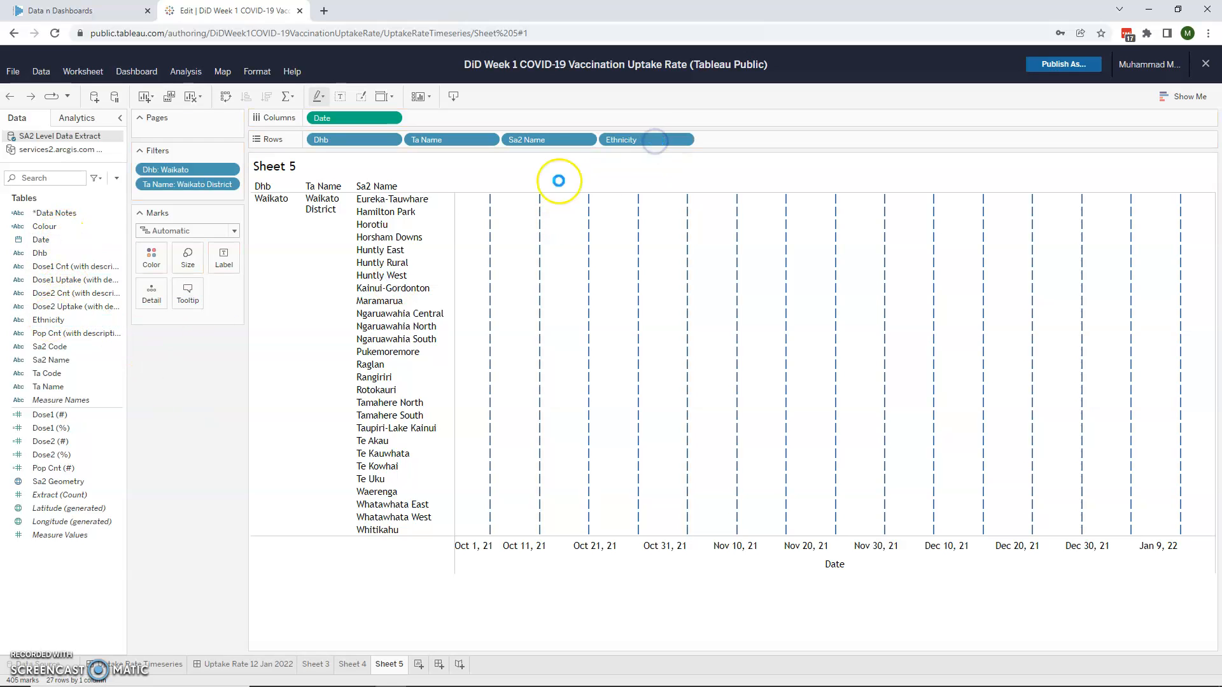
{"action": "left_click", "coordinate": [451, 201]}
{"action": "left_click", "coordinate": [478, 216]}
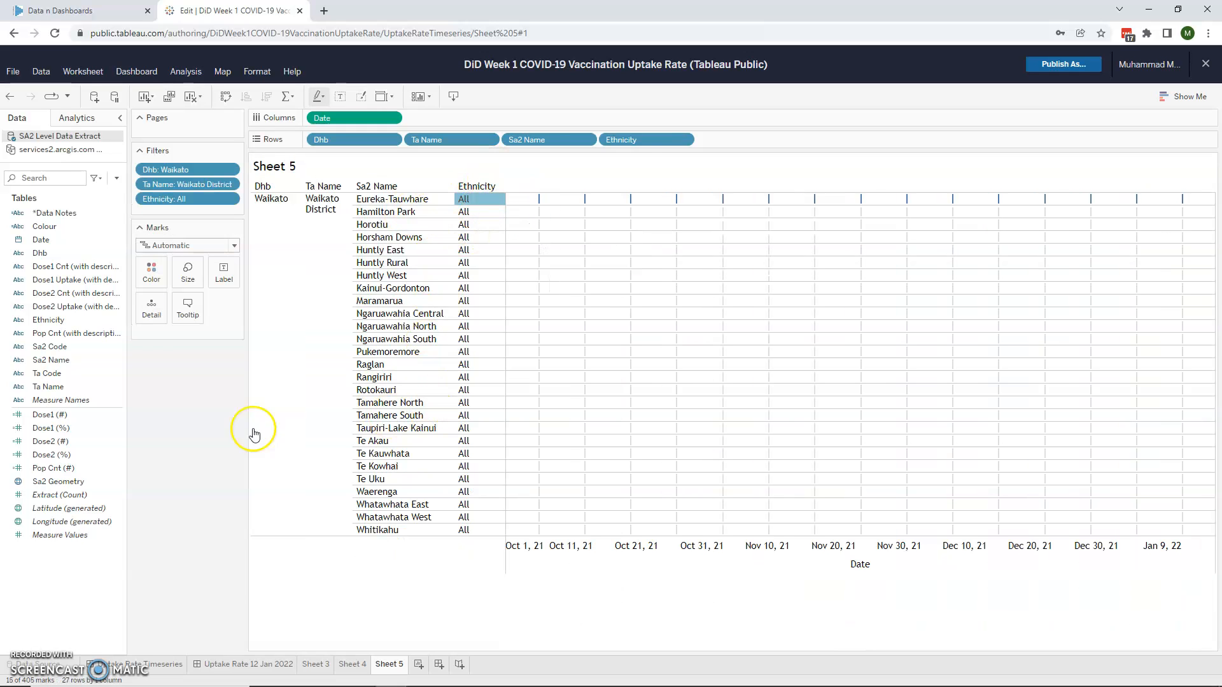
Plot Dose2 (%) over time by adding it to the end of the rows, and clear the highlighted selection.
{"action": "left_click", "coordinate": [71, 255]}
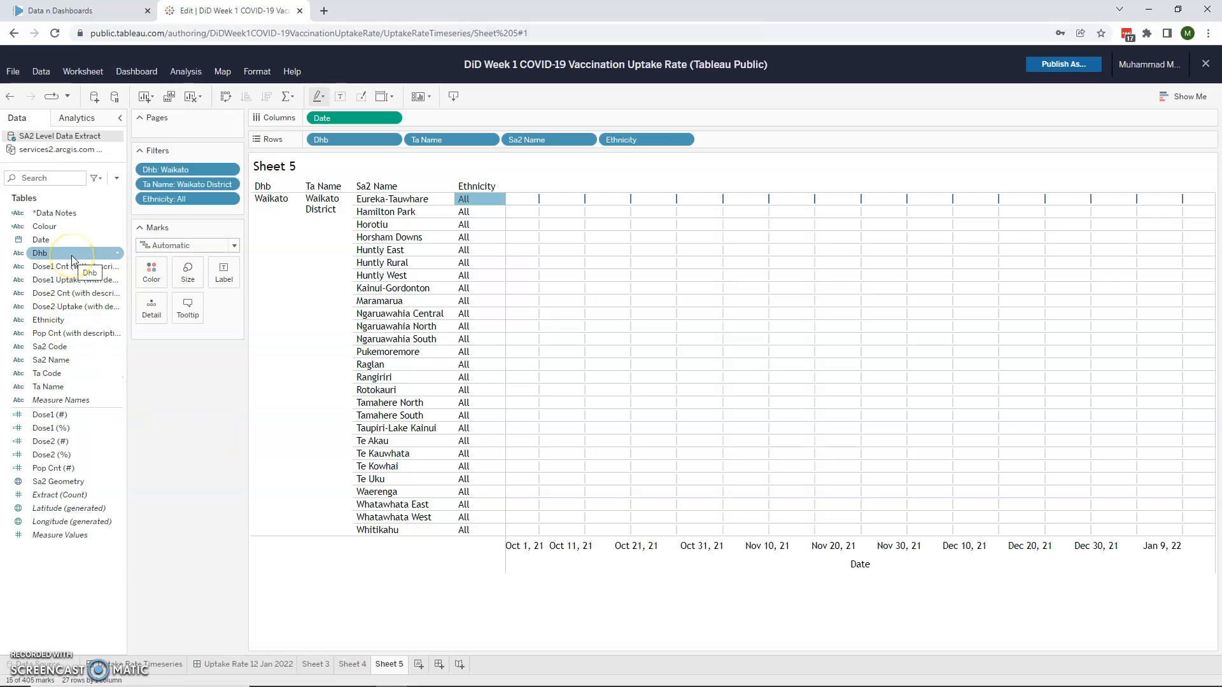
{"action": "left_click", "coordinate": [44, 455]}
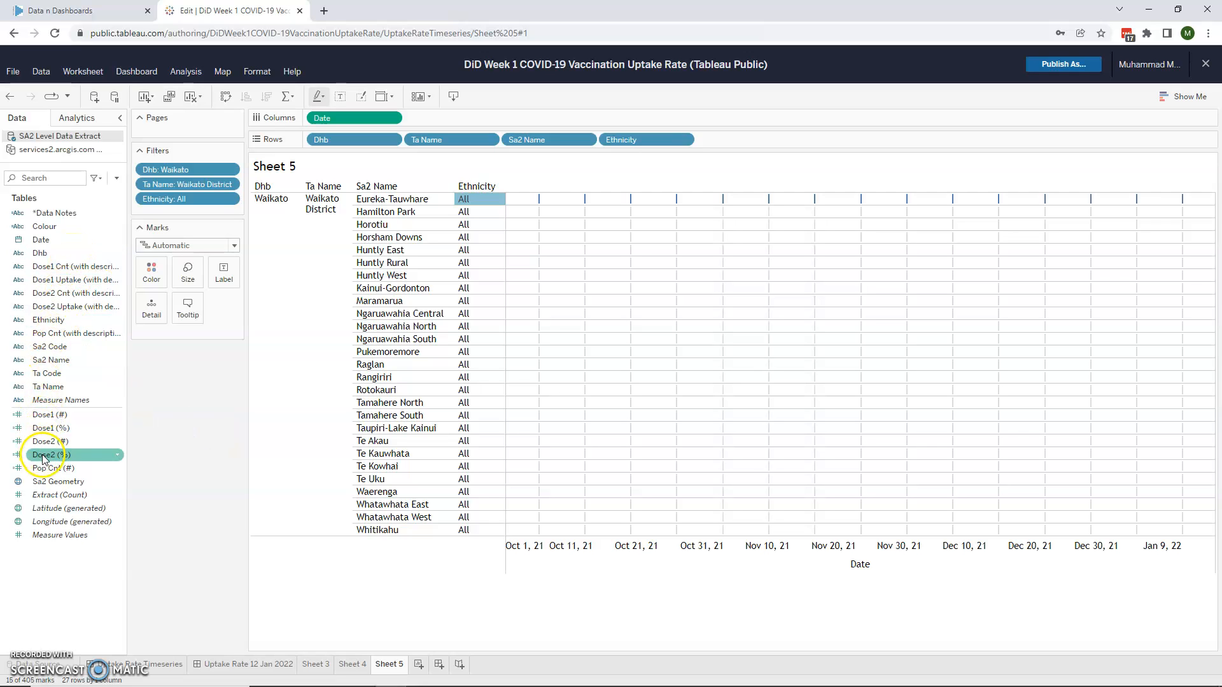
{"action": "left_click_drag", "start_coordinate": [44, 459], "coordinate": [748, 140]}
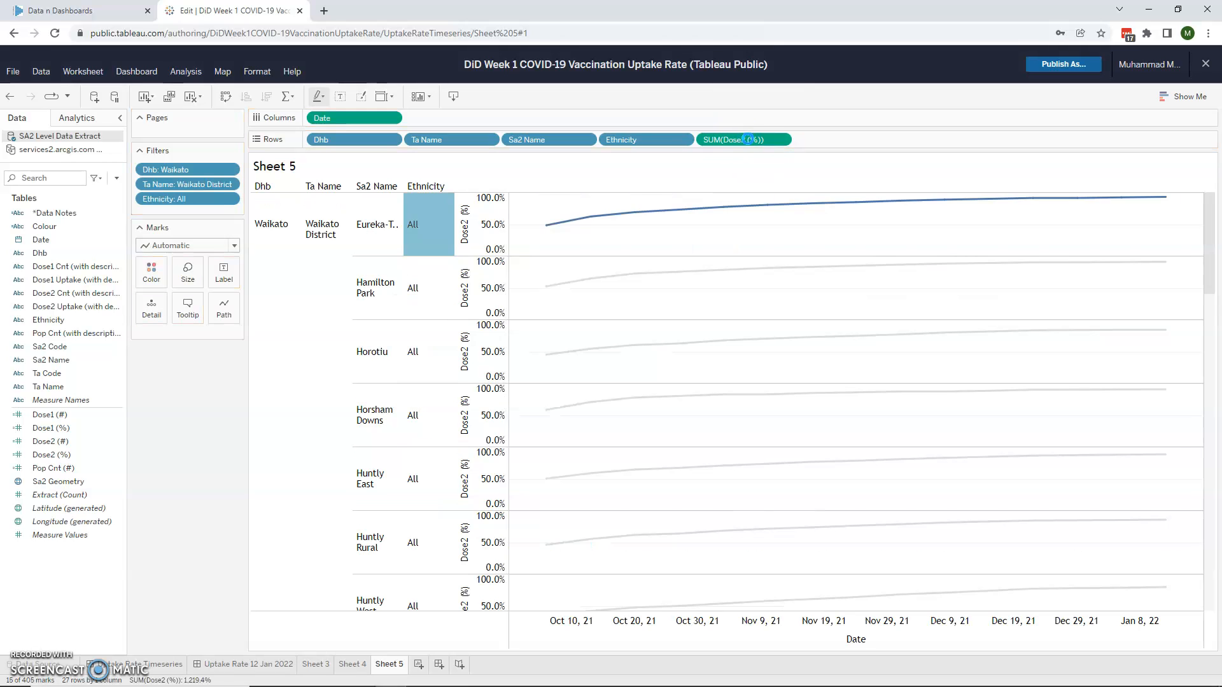
{"action": "left_click", "coordinate": [412, 226]}
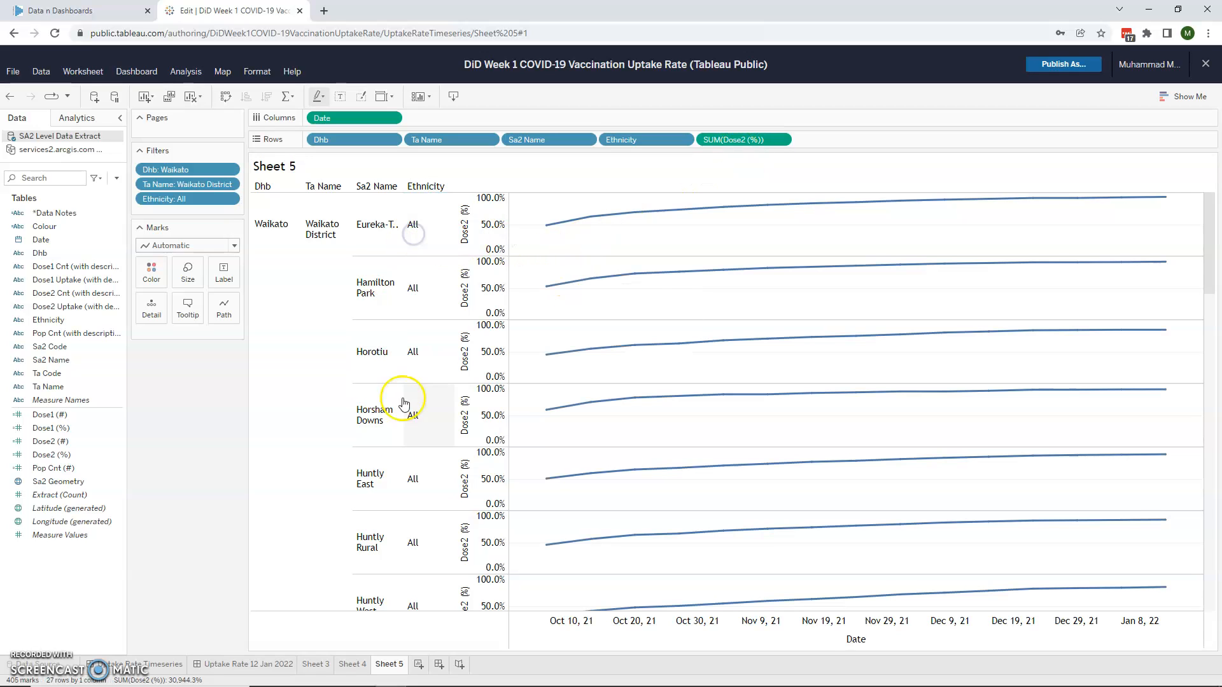
Move Dhb and Ta Name out of the rows and into the line chart's tooltip.
{"action": "mouse_move", "coordinate": [587, 349]}
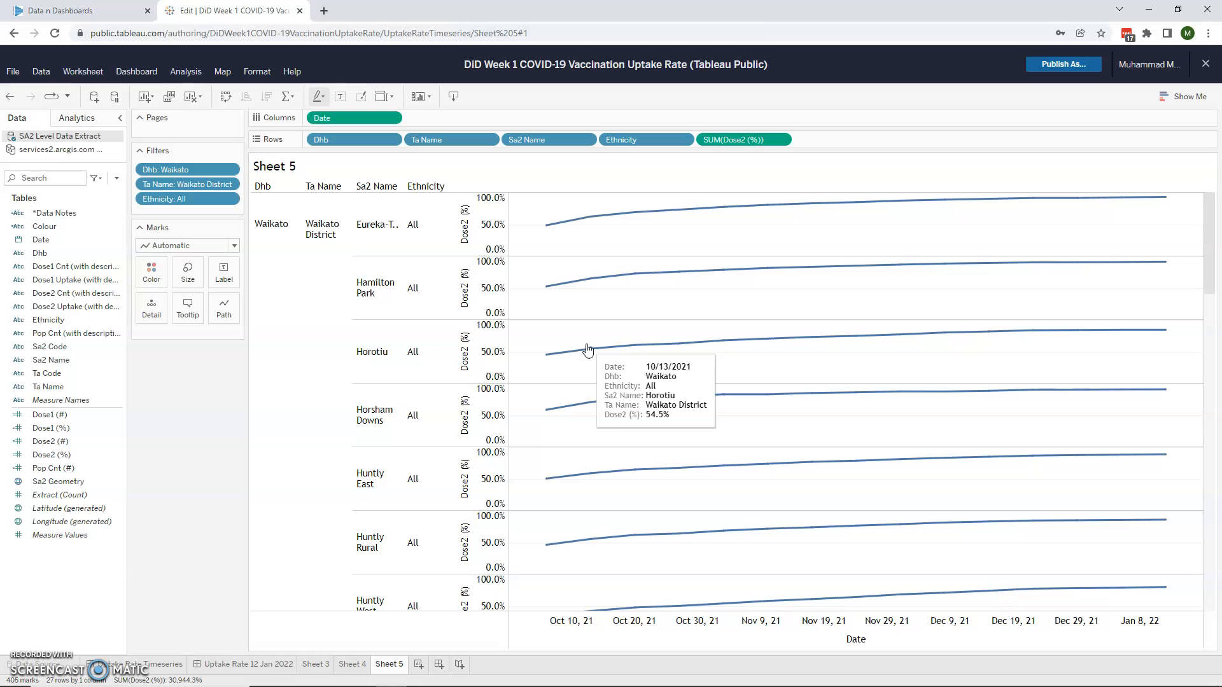
{"action": "scroll", "coordinate": [792, 415], "scroll_direction": "down", "scroll_amount": 5}
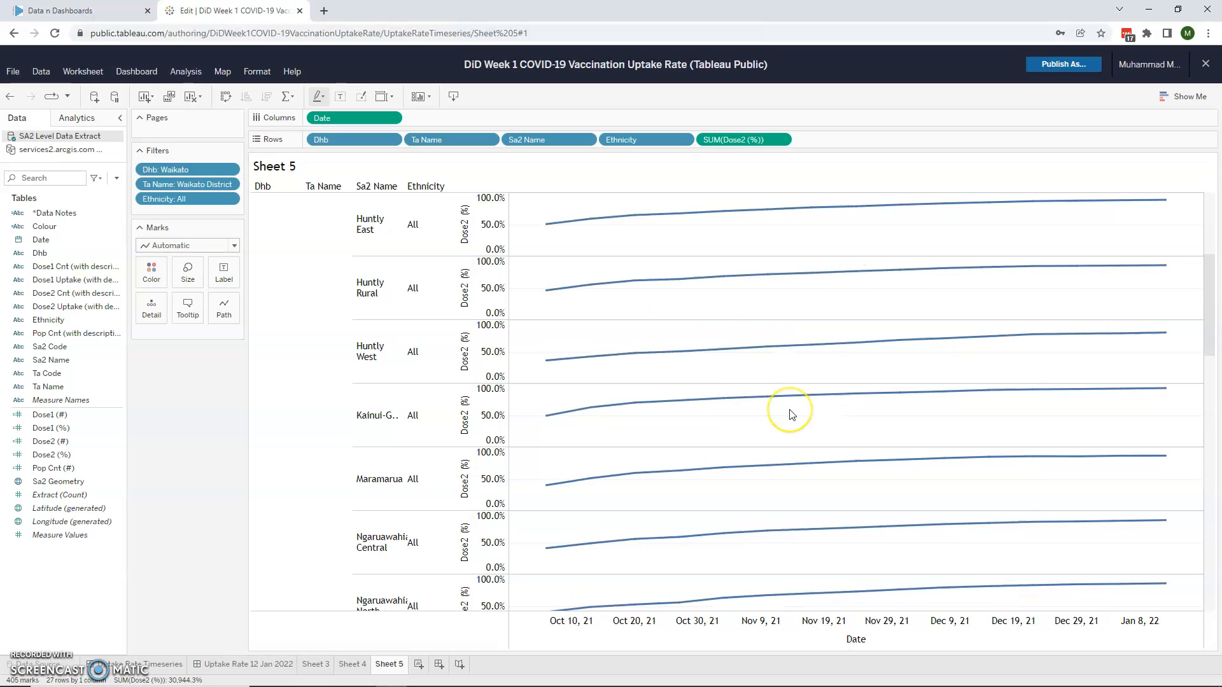
{"action": "scroll", "coordinate": [791, 415], "scroll_direction": "up", "scroll_amount": 5}
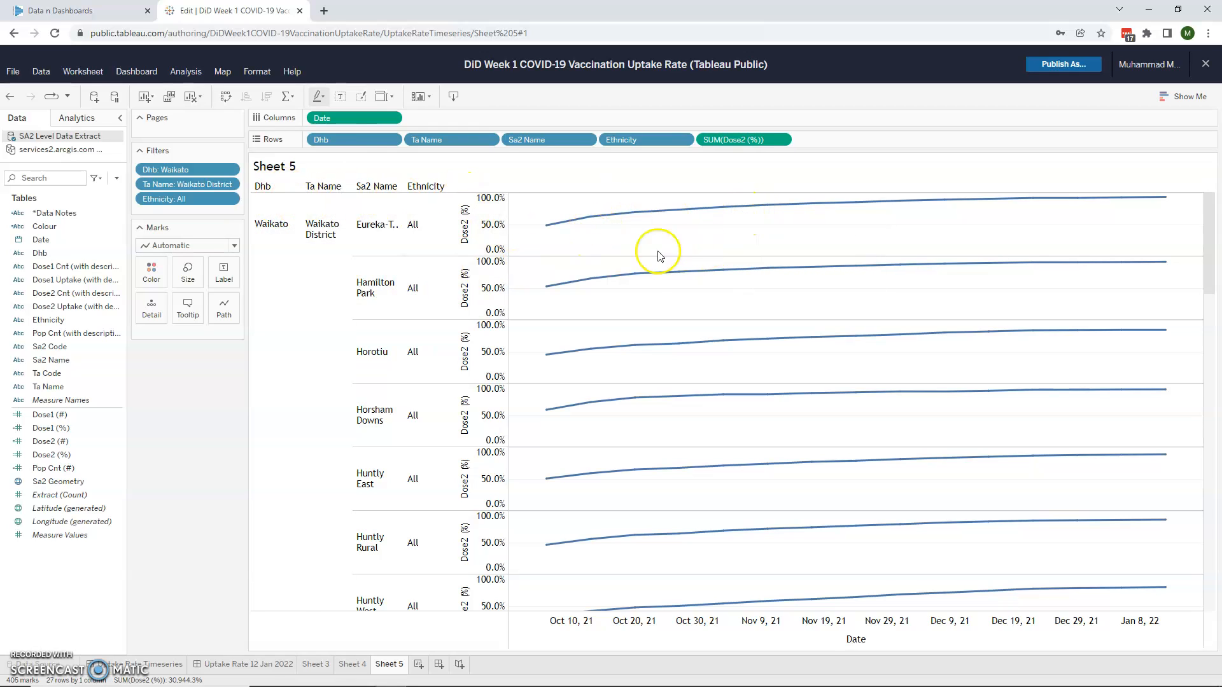
{"action": "left_click_drag", "start_coordinate": [324, 141], "coordinate": [188, 307]}
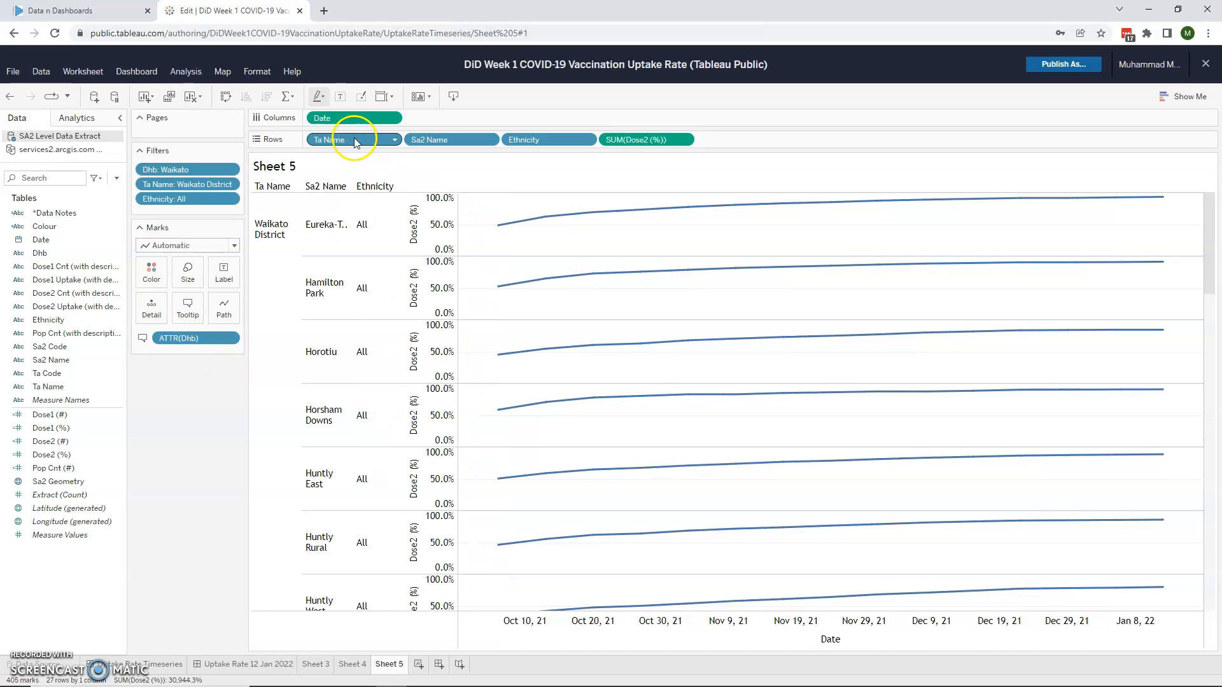
{"action": "left_click_drag", "start_coordinate": [354, 141], "coordinate": [190, 310]}
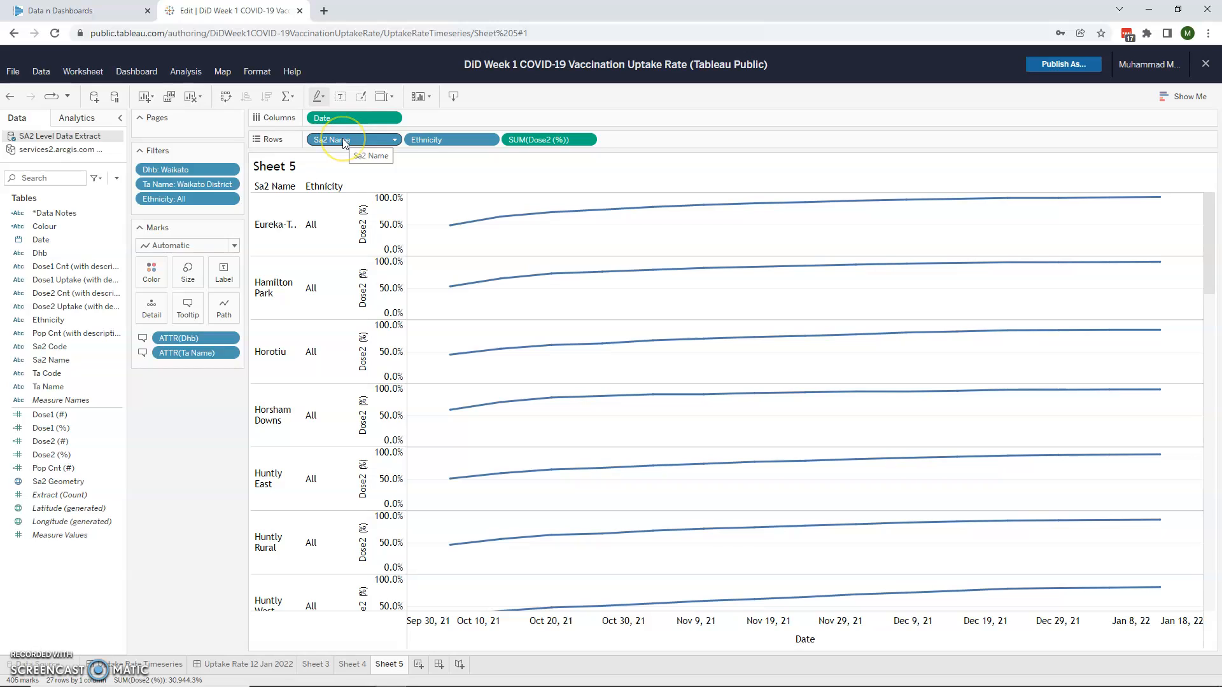
Overlay all SA2 lines in one chart by moving Sa2 Name from the rows to Detail and Ethnicity to Tooltip.
{"action": "left_click_drag", "start_coordinate": [343, 141], "coordinate": [153, 312]}
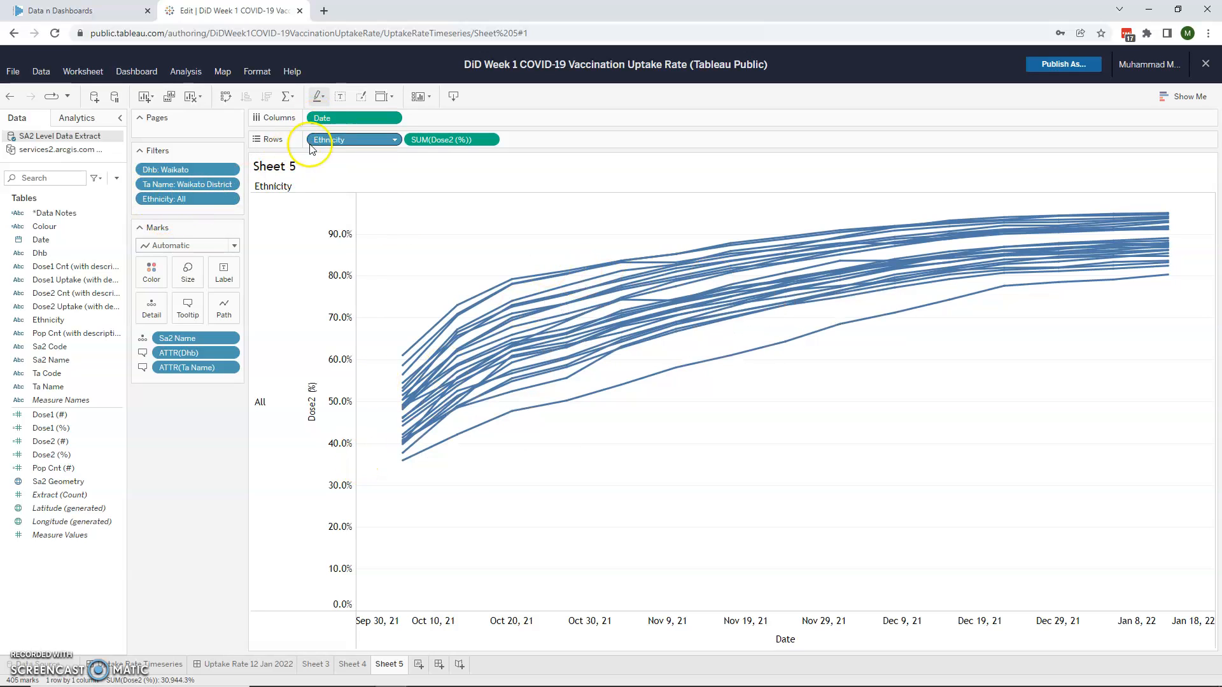
{"action": "left_click_drag", "start_coordinate": [329, 141], "coordinate": [187, 305]}
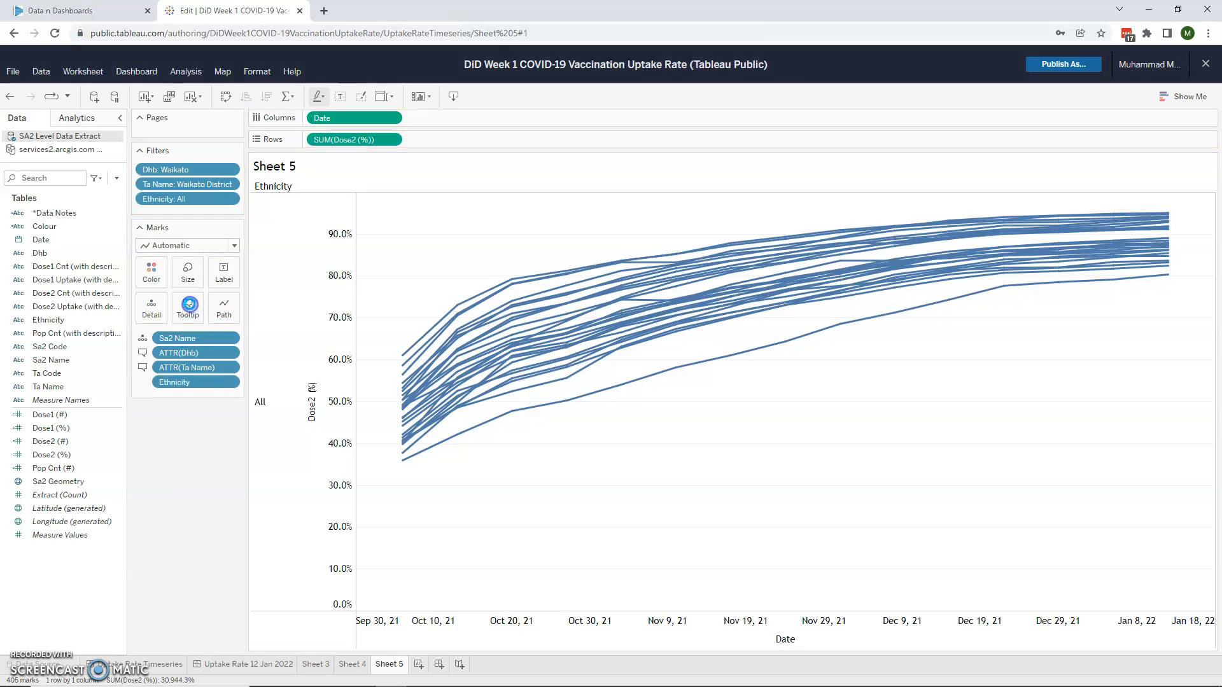
{"action": "left_click", "coordinate": [185, 508]}
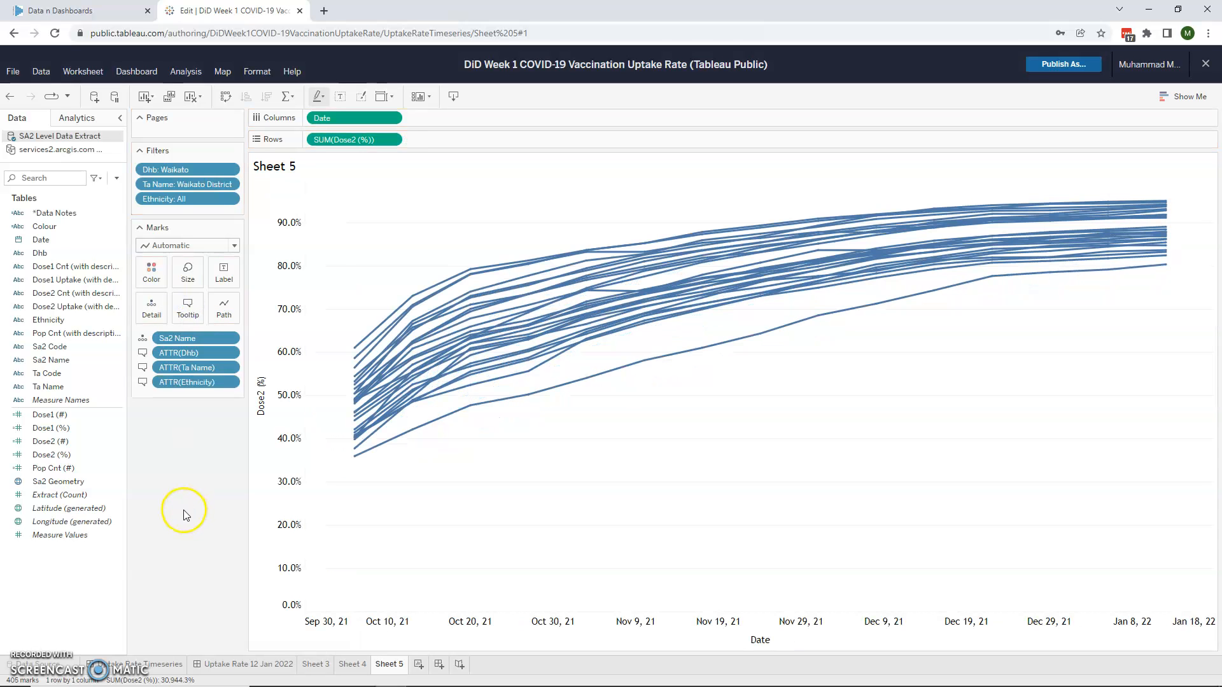
Edit the line chart's tooltip text, moving the Dhb line directly under Date.
{"action": "mouse_move", "coordinate": [364, 328]}
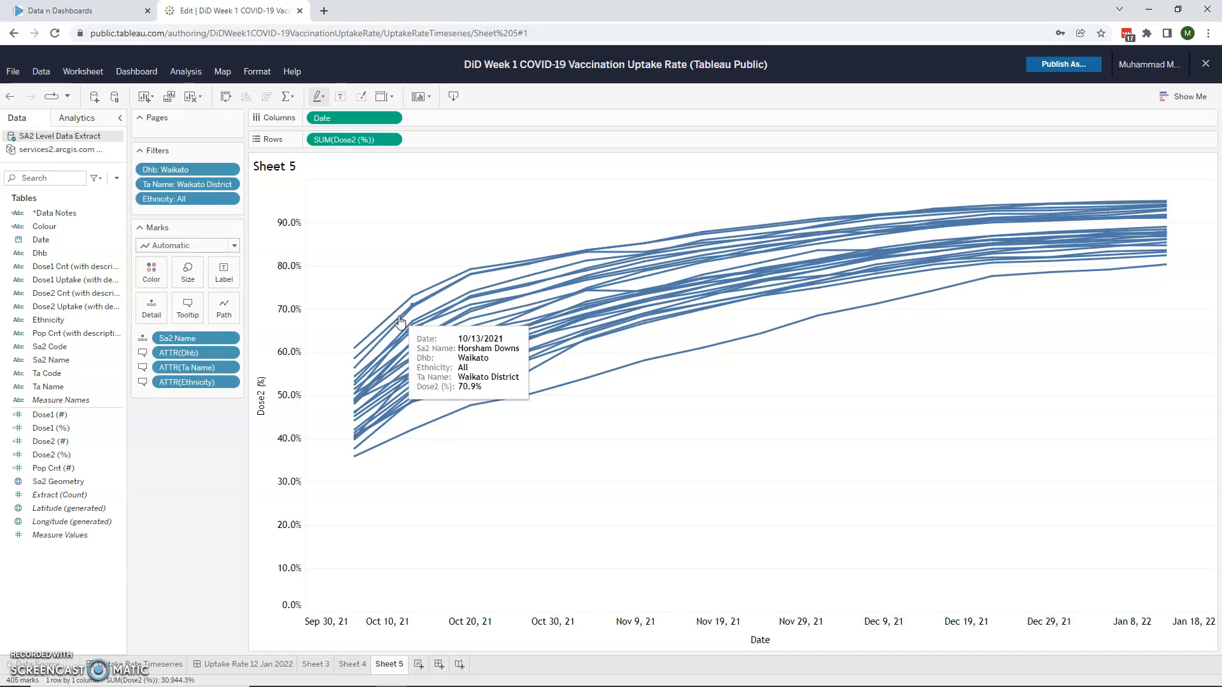
{"action": "left_click", "coordinate": [189, 312]}
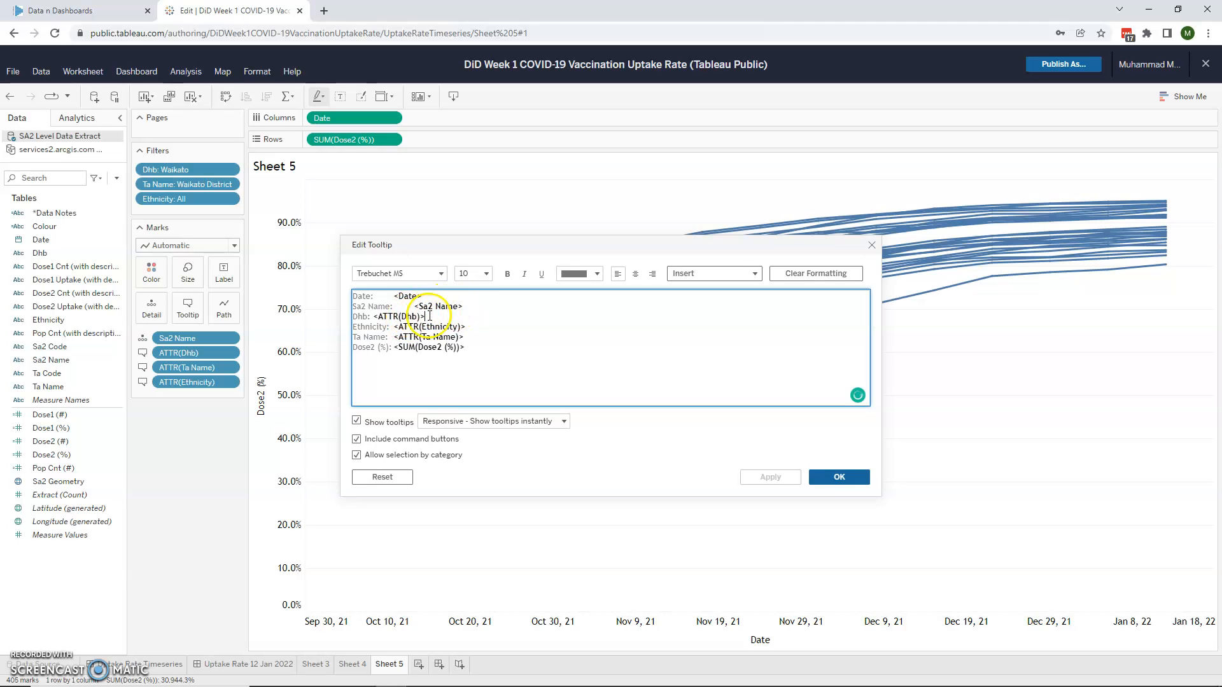
{"action": "left_click_drag", "start_coordinate": [430, 315], "coordinate": [353, 321]}
{"action": "key", "text": "Delete"}
{"action": "left_click", "coordinate": [423, 296]}
{"action": "key", "text": "Return"}
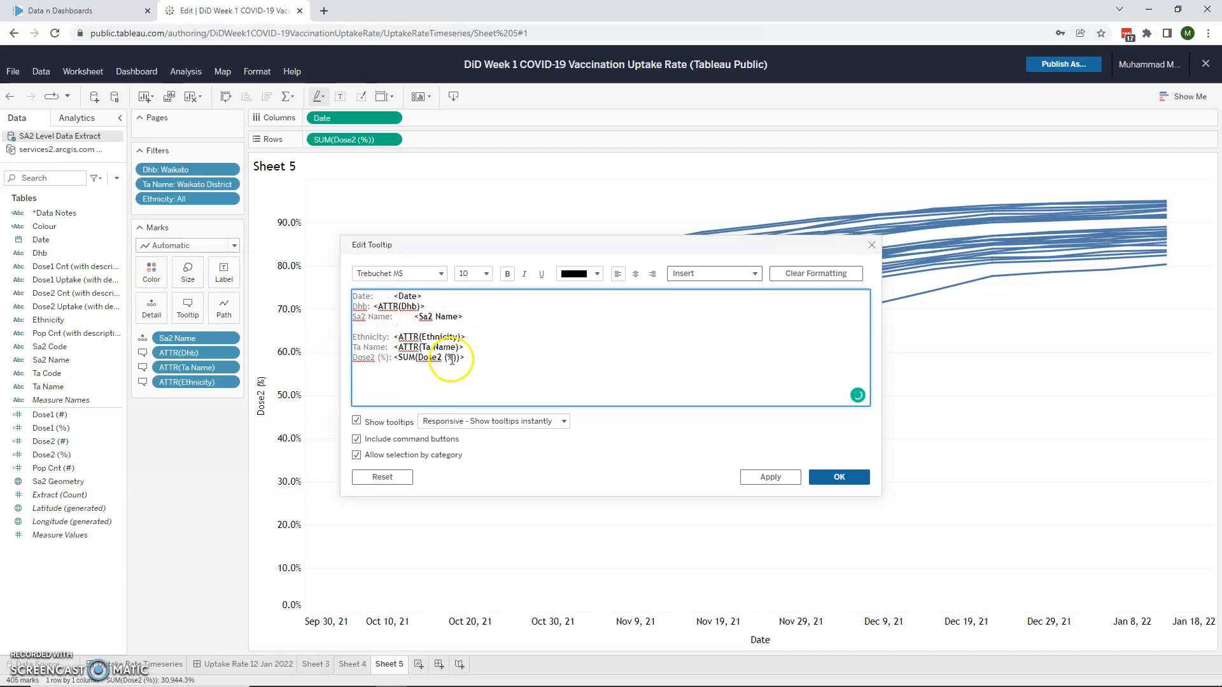
Move the Ta Name tooltip line directly under Dhb, remove the leftover blank lines and apply the tooltip.
{"action": "left_click_drag", "start_coordinate": [464, 347], "coordinate": [352, 352]}
{"action": "key", "text": "ctrl+x"}
{"action": "left_click", "coordinate": [435, 305]}
{"action": "key", "text": "ctrl+v"}
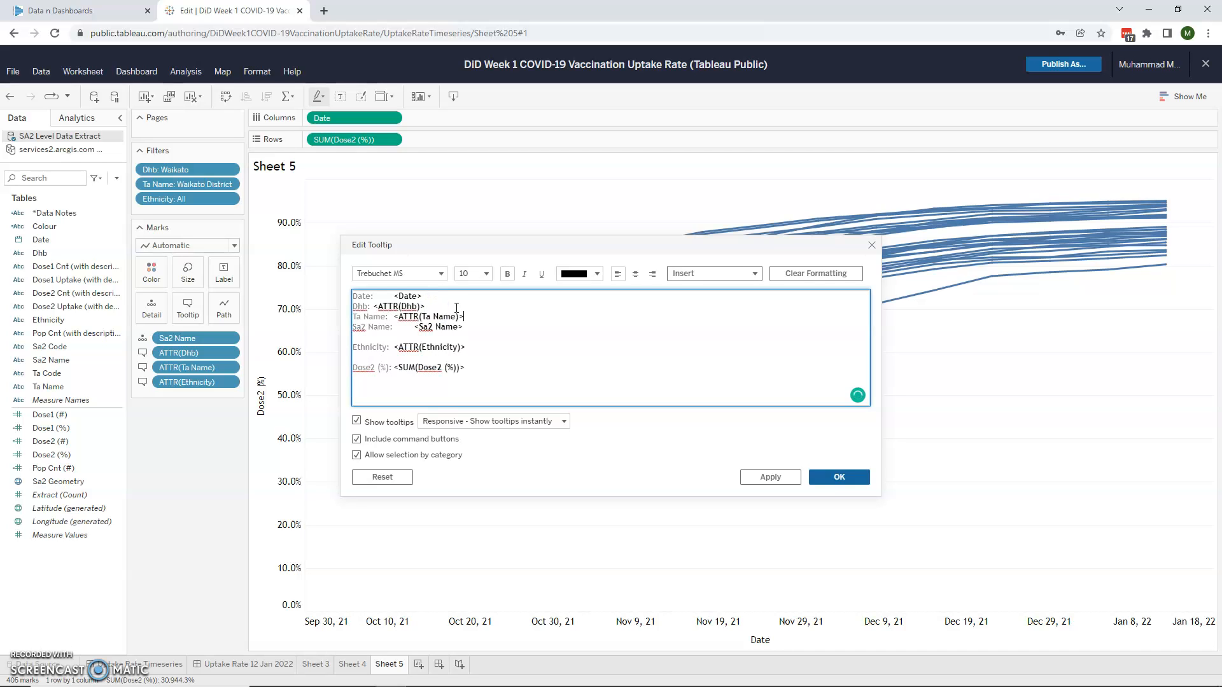
{"action": "left_click", "coordinate": [379, 336]}
{"action": "key", "text": "Delete"}
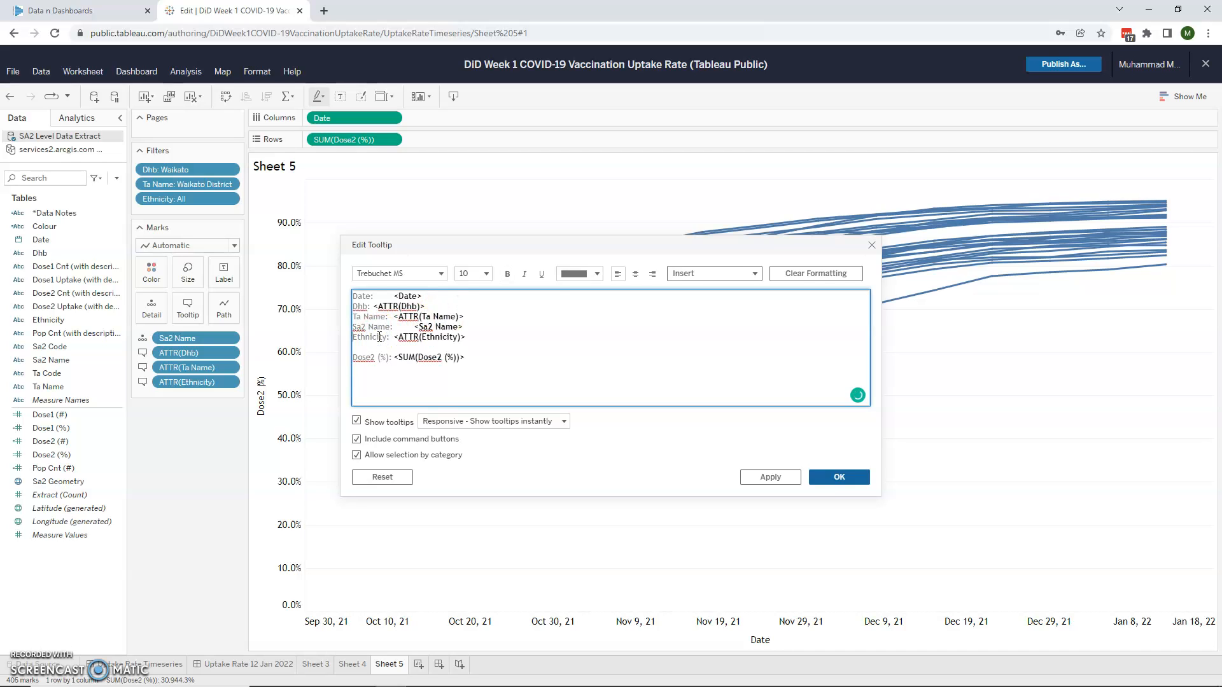
{"action": "left_click", "coordinate": [443, 348]}
{"action": "key", "text": "Delete"}
{"action": "left_click", "coordinate": [831, 477]}
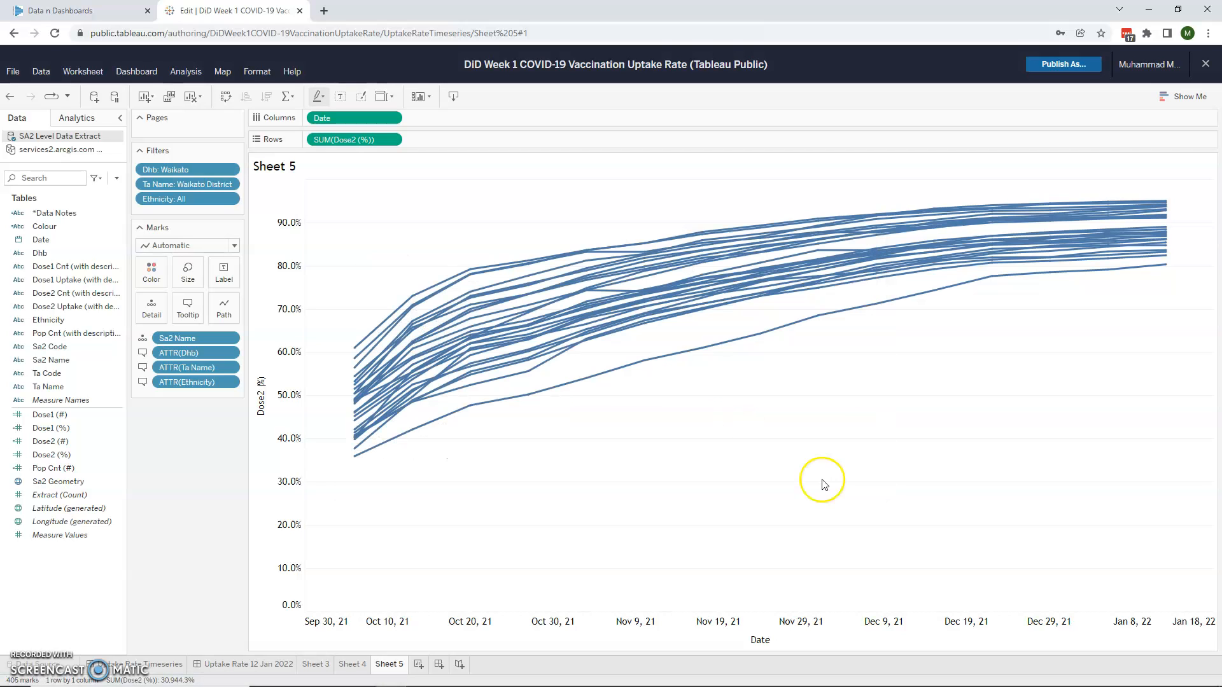
Colour the trend lines by Dose2 (%) and label them with Sa2 Name.
{"action": "mouse_move", "coordinate": [909, 231]}
{"action": "left_click", "coordinate": [46, 454]}
{"action": "left_click_drag", "start_coordinate": [48, 462], "coordinate": [161, 273]}
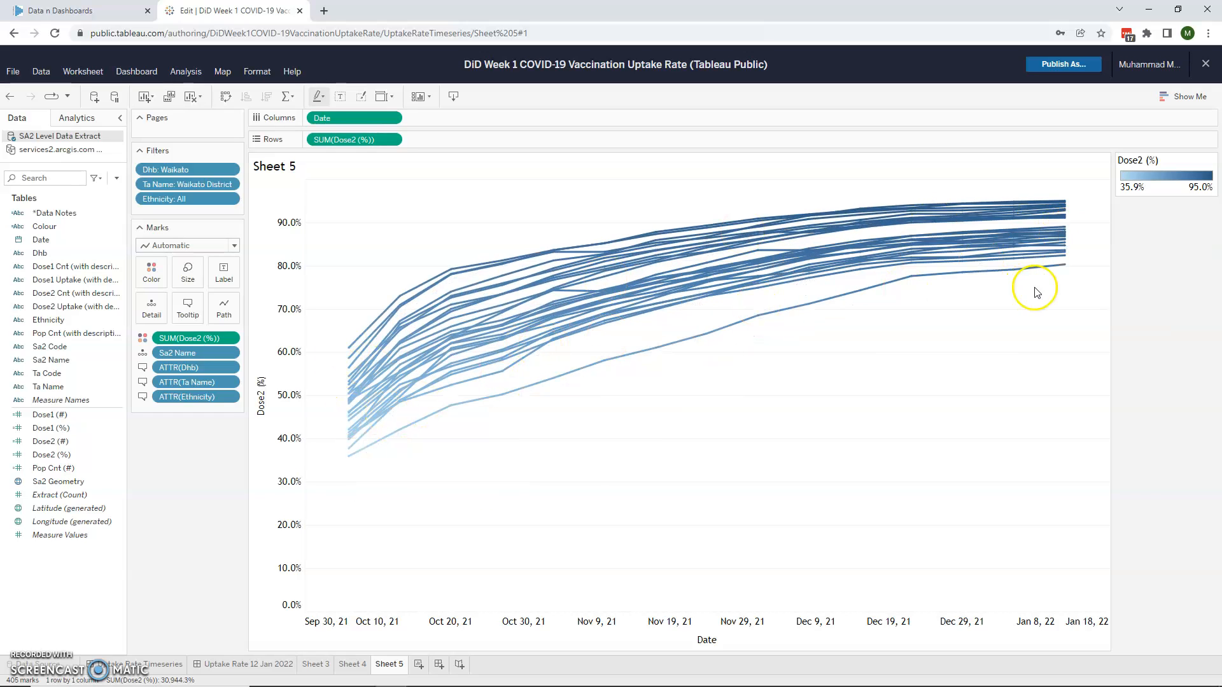
{"action": "mouse_move", "coordinate": [1031, 240]}
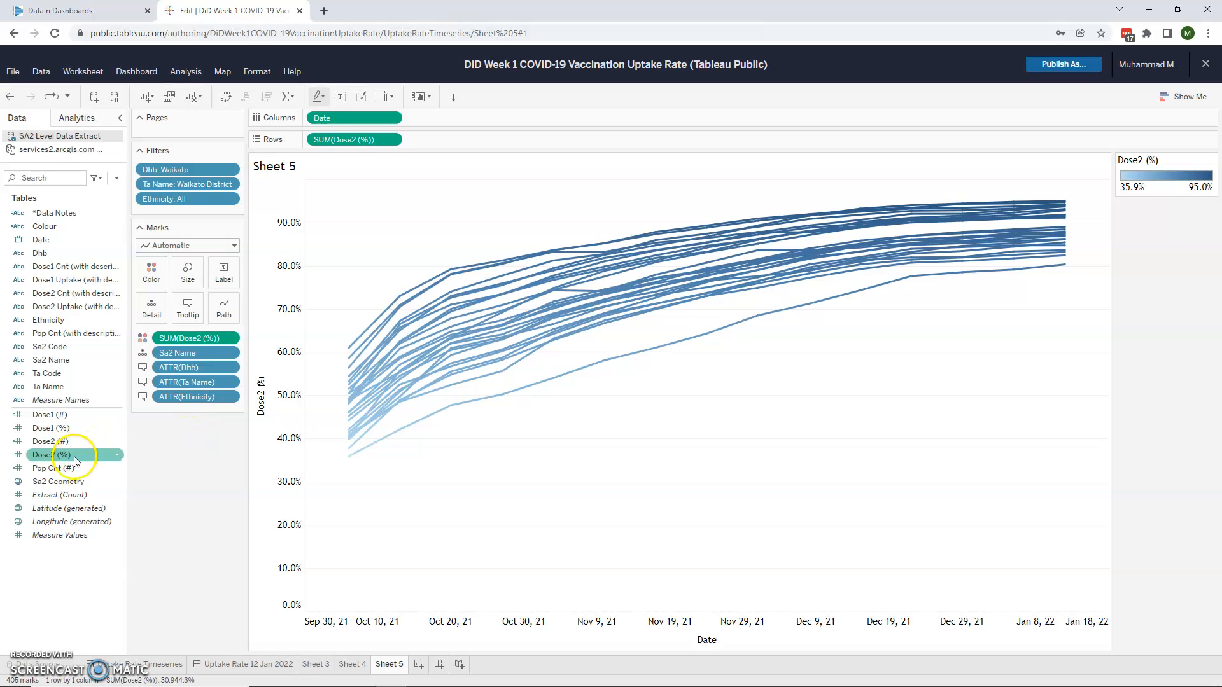
{"action": "left_click_drag", "start_coordinate": [53, 364], "coordinate": [229, 267]}
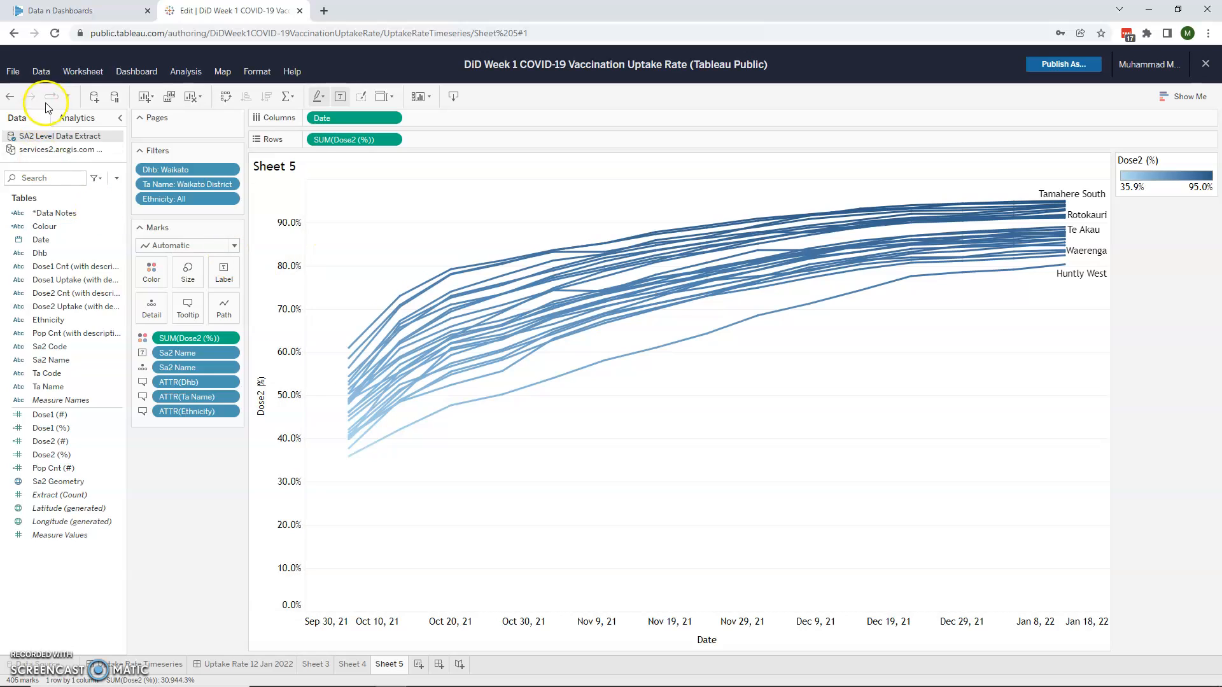
Add a table-wide reference line to the Dose2 (%) chart with its computation set to Constant.
{"action": "left_click", "coordinate": [73, 119]}
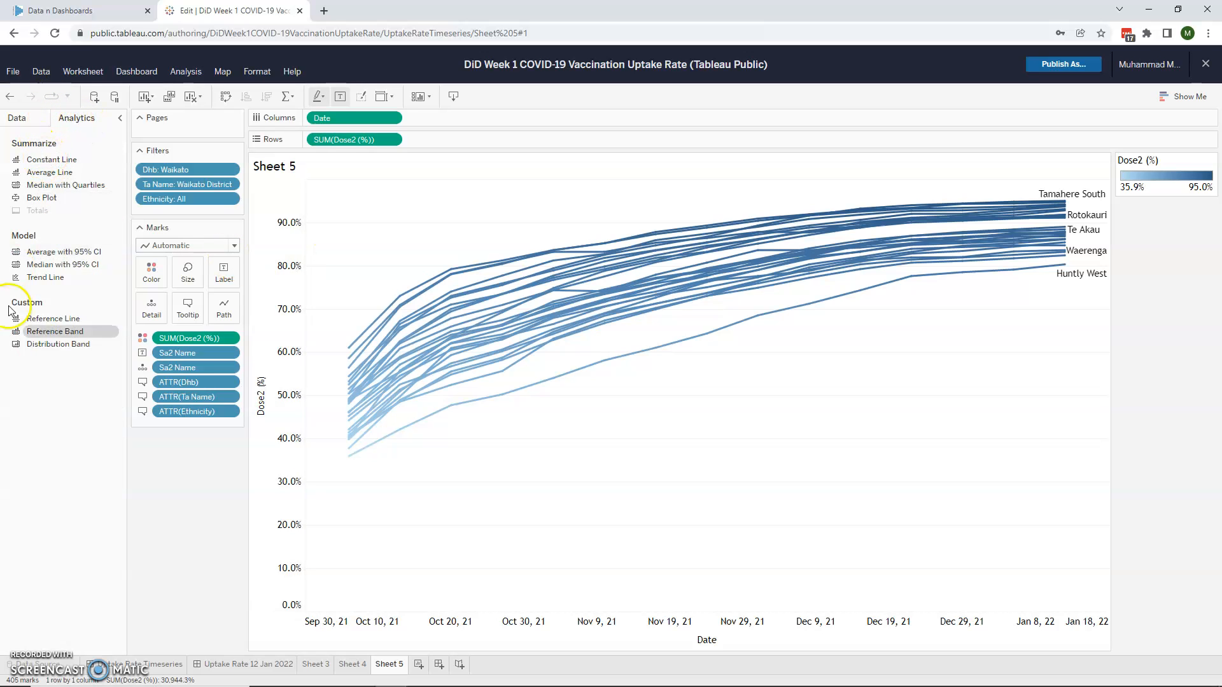
{"action": "left_click", "coordinate": [51, 319]}
{"action": "left_click_drag", "start_coordinate": [50, 317], "coordinate": [377, 226]}
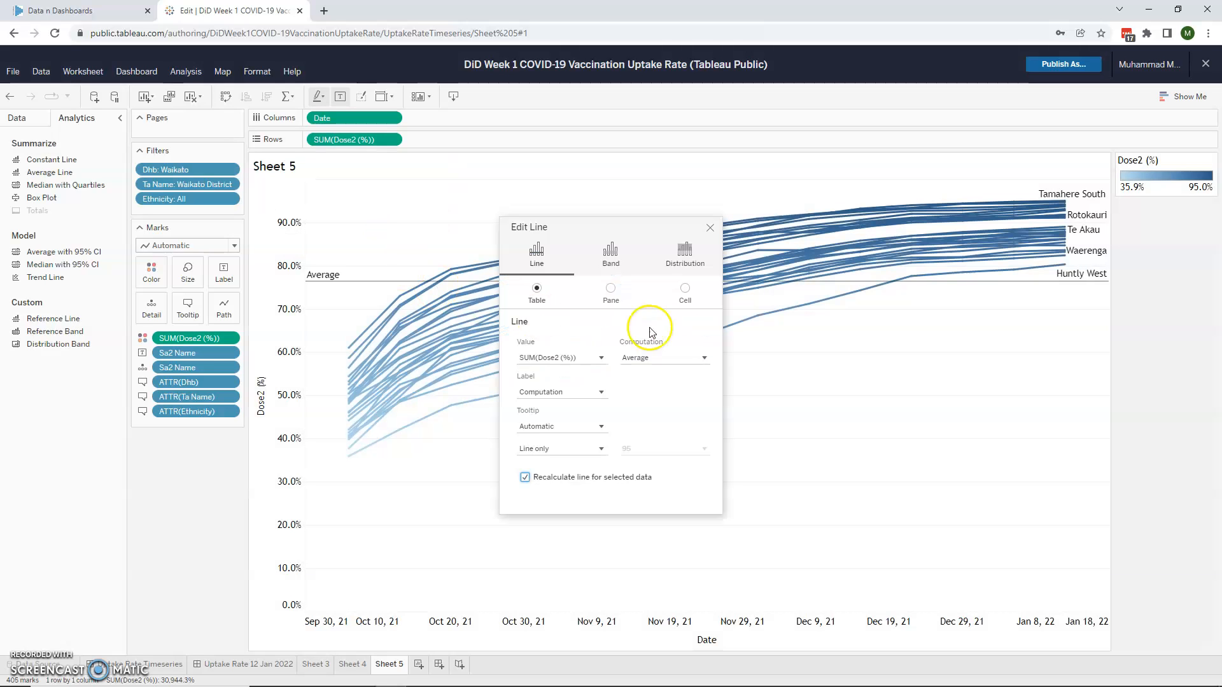
{"action": "left_click", "coordinate": [565, 358]}
{"action": "left_click", "coordinate": [671, 357]}
{"action": "left_click", "coordinate": [671, 357]}
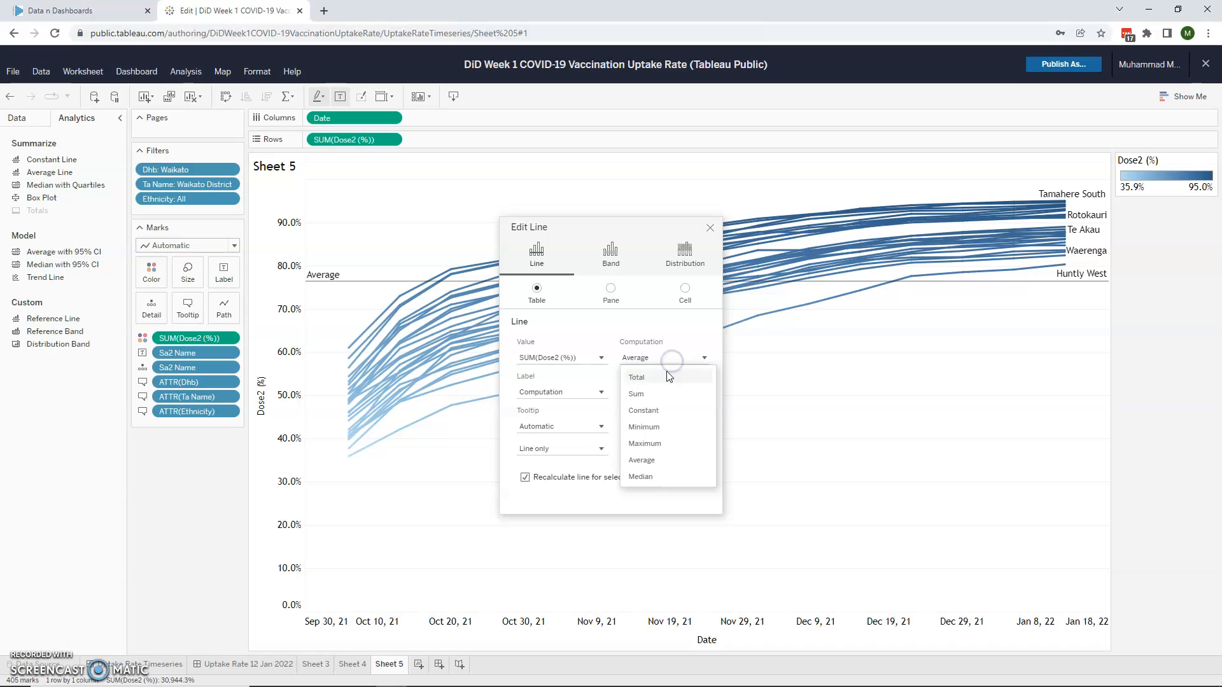
{"action": "left_click", "coordinate": [655, 409]}
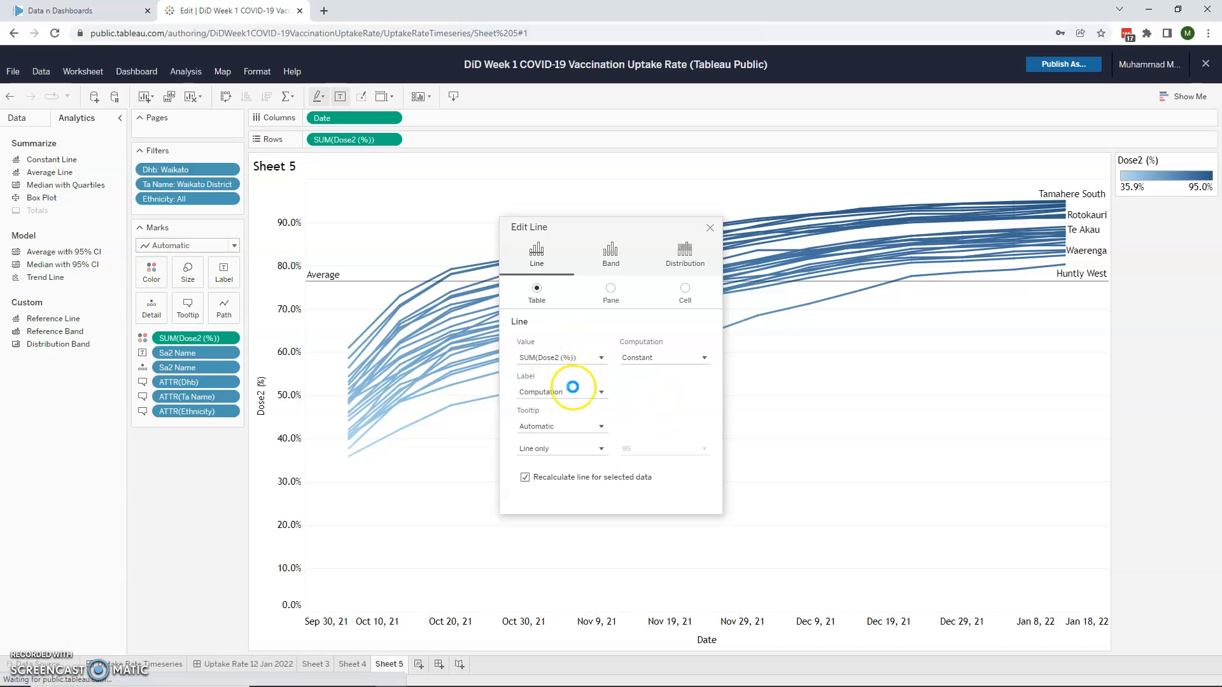
Set the constant reference line's value to 90 and close its settings.
{"action": "left_click_drag", "start_coordinate": [536, 353], "coordinate": [507, 355]}
{"action": "type", "text": "0"}
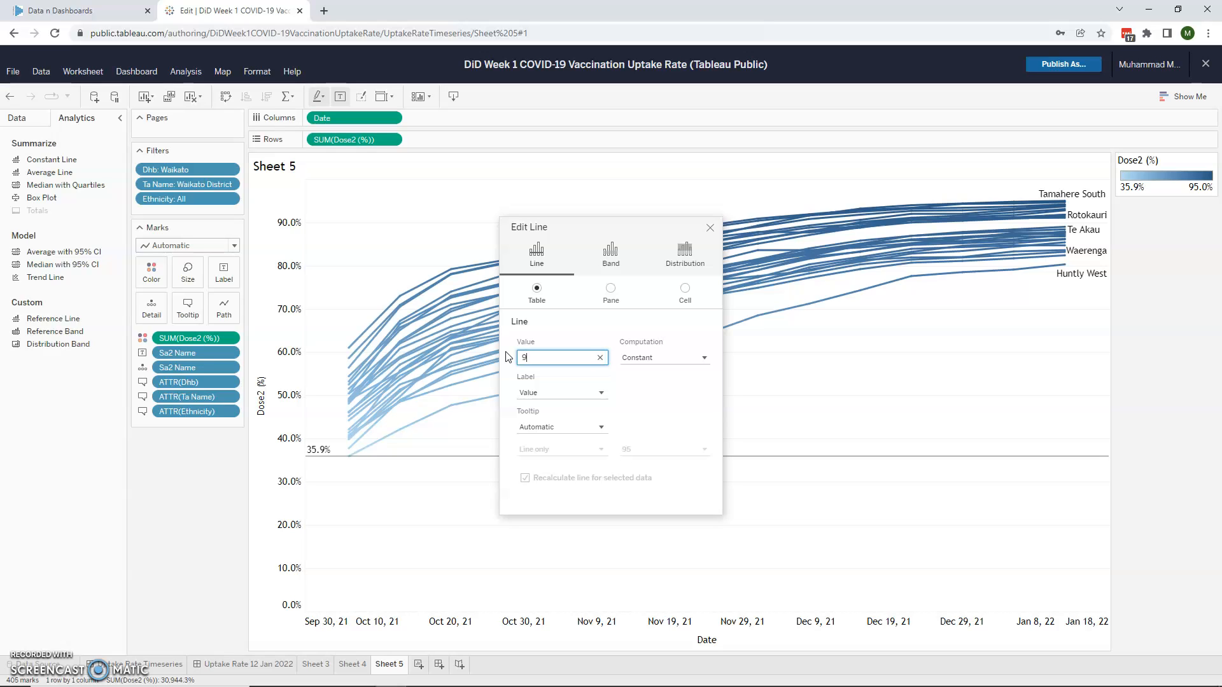
{"action": "left_click", "coordinate": [691, 390]}
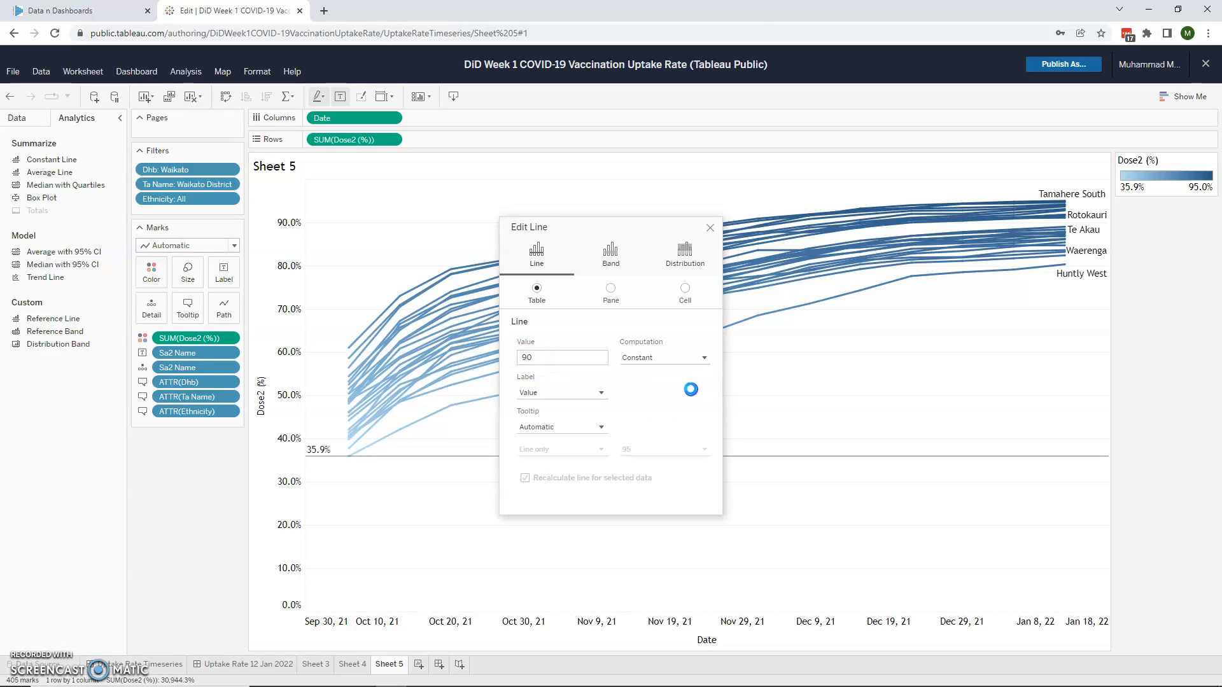
{"action": "left_click", "coordinate": [710, 229]}
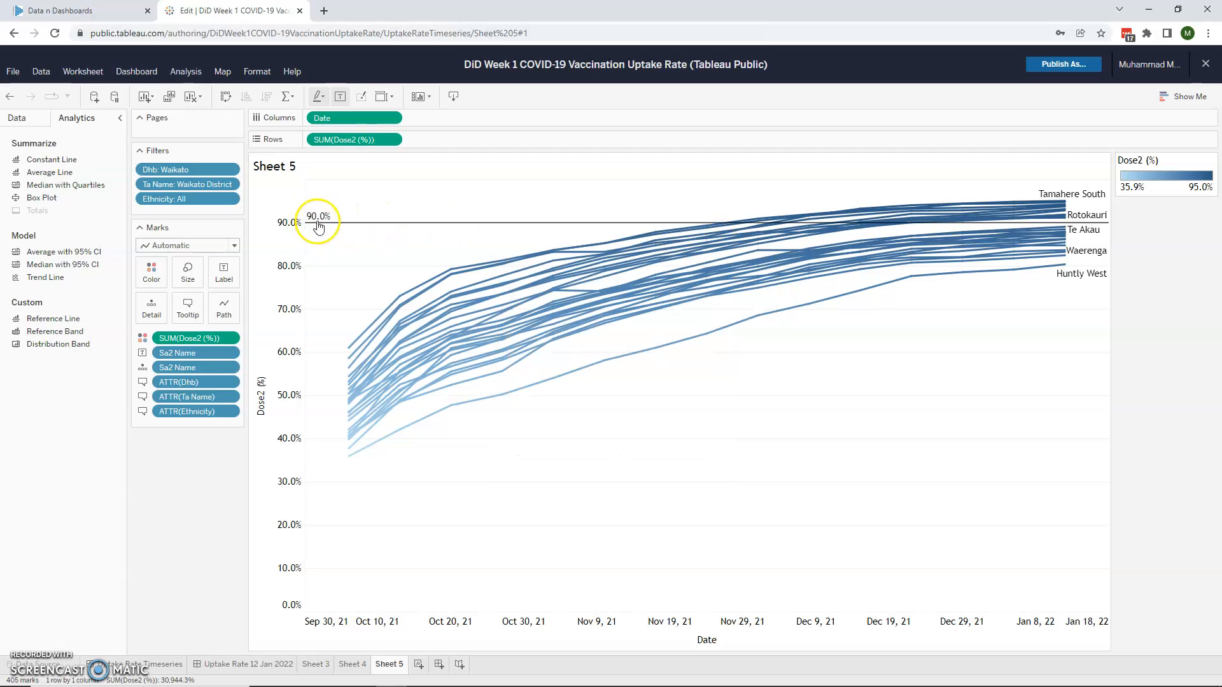
{"action": "mouse_move", "coordinate": [1086, 202]}
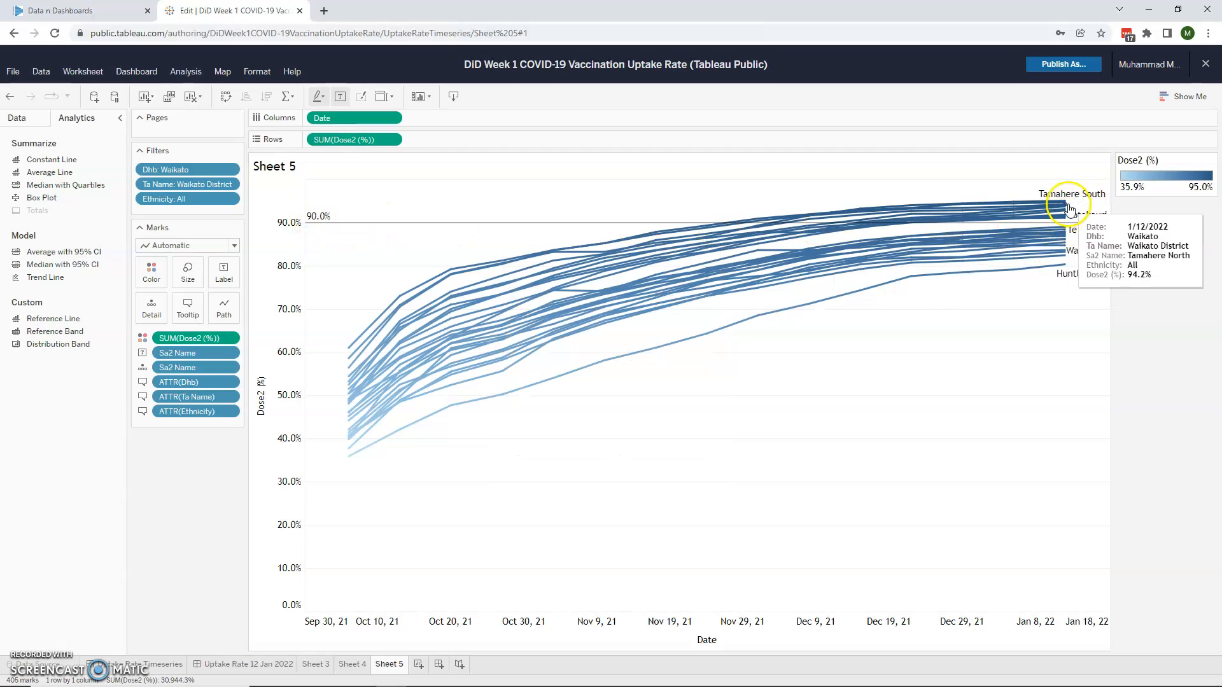
{"action": "mouse_move", "coordinate": [850, 221]}
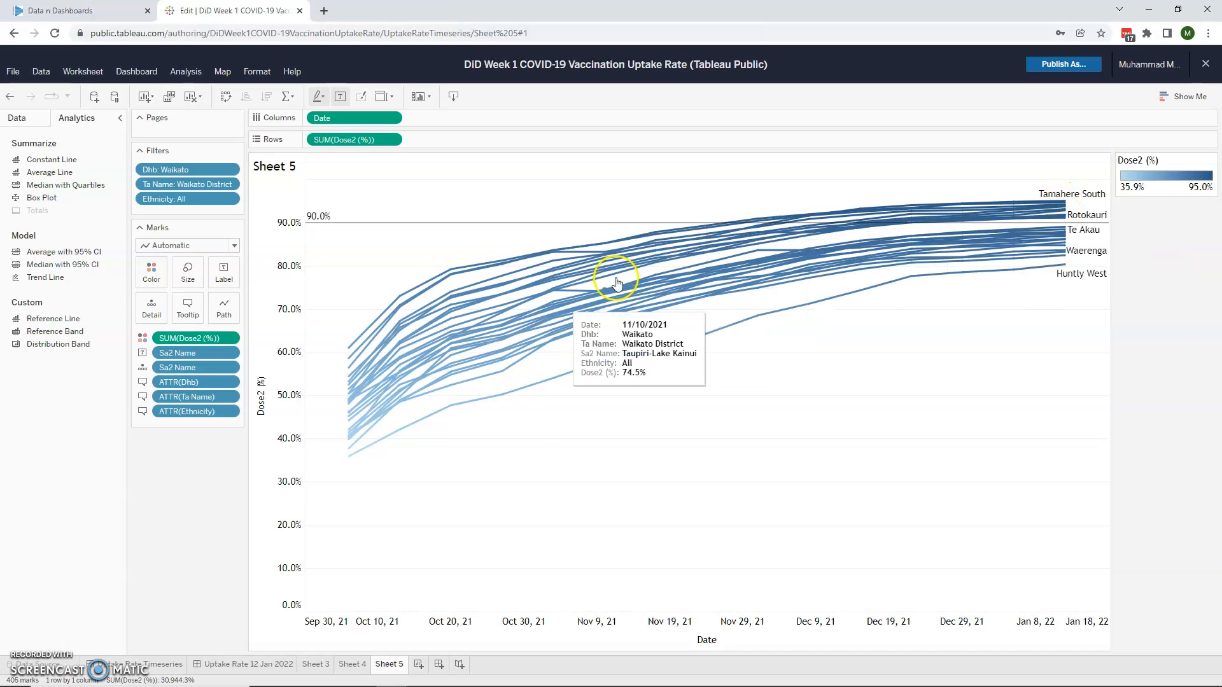
{"action": "mouse_move", "coordinate": [829, 258]}
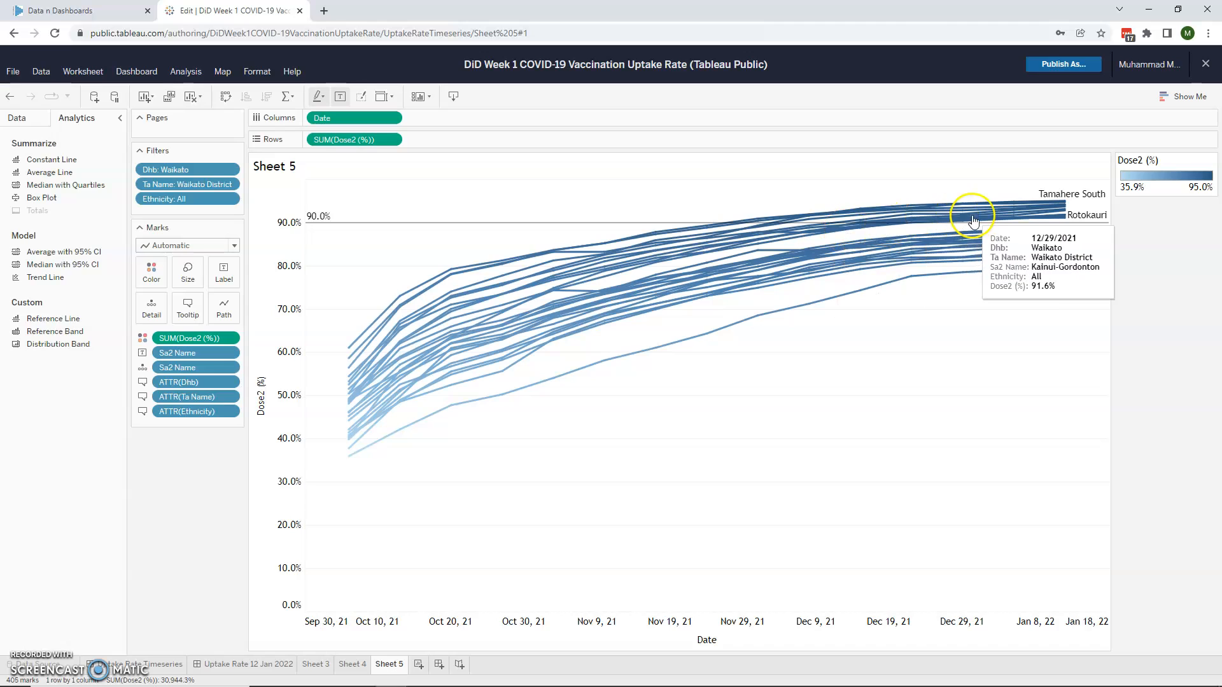
{"action": "left_click", "coordinate": [51, 662]}
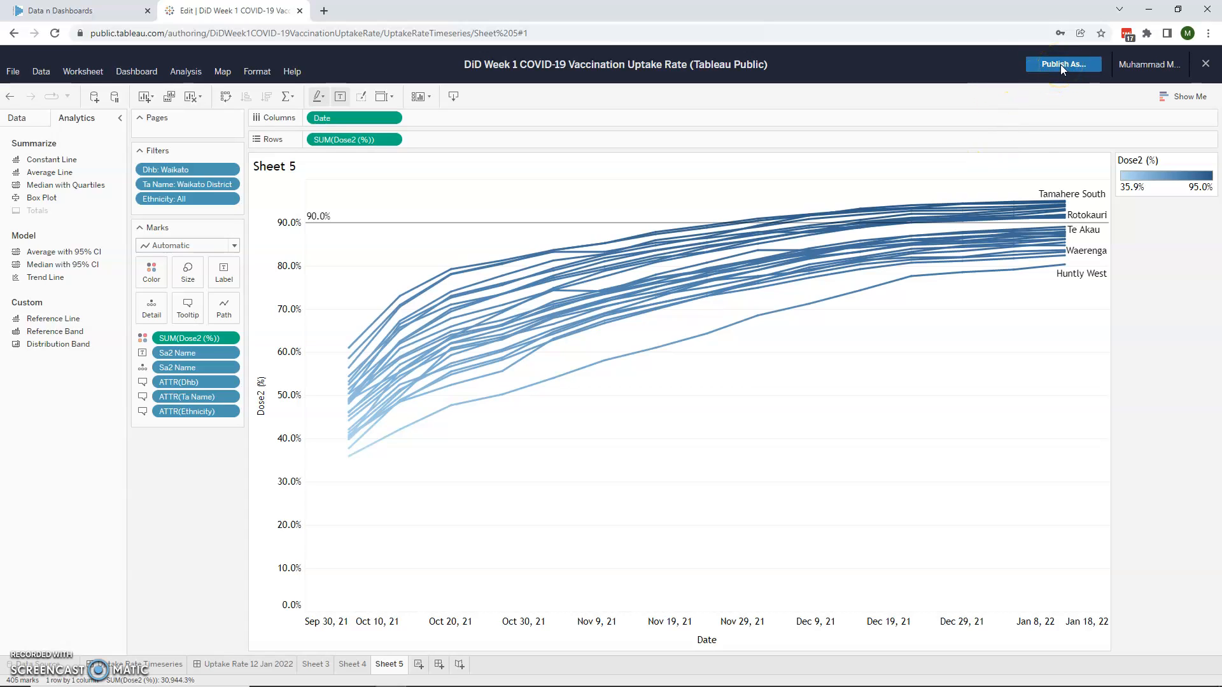
{"action": "left_click", "coordinate": [13, 72]}
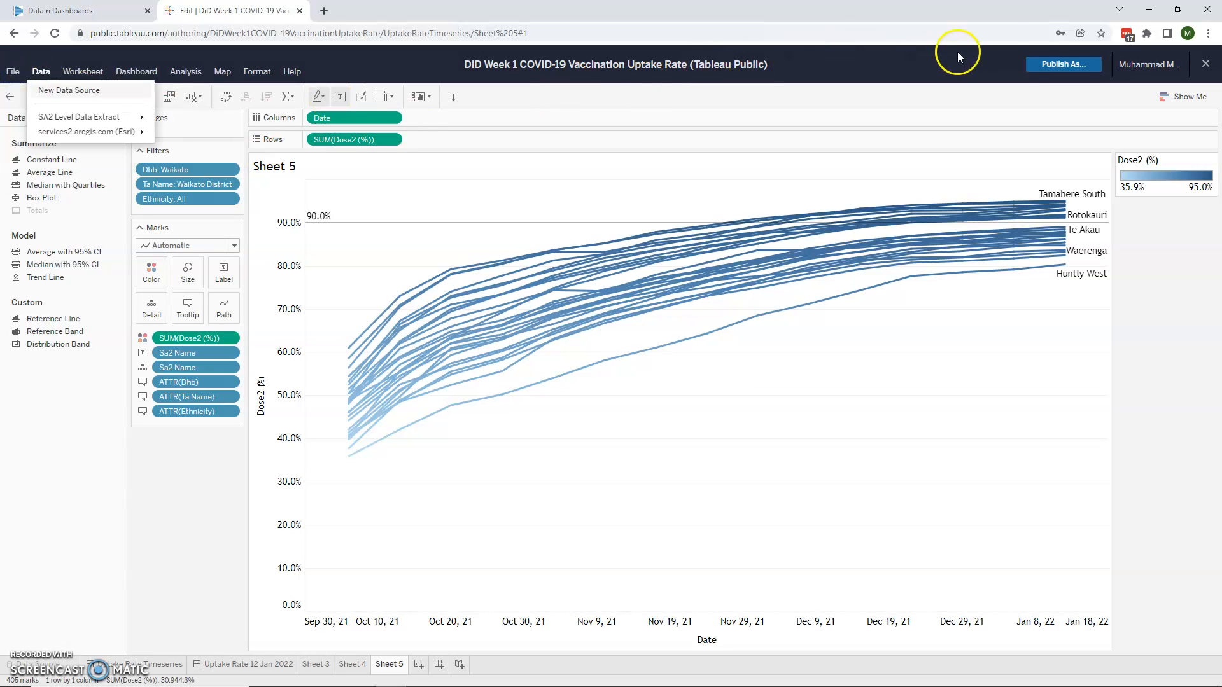
{"action": "left_click", "coordinate": [1070, 66]}
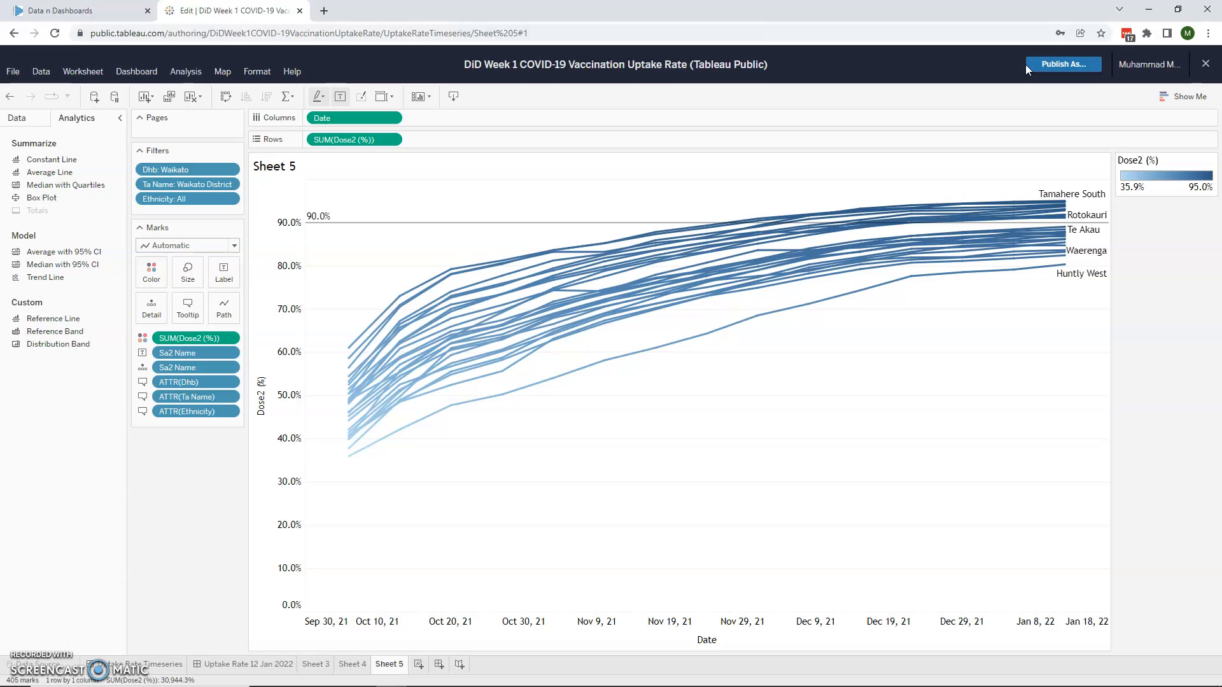
{"action": "left_click", "coordinate": [1050, 64]}
{"action": "left_click", "coordinate": [1032, 69]}
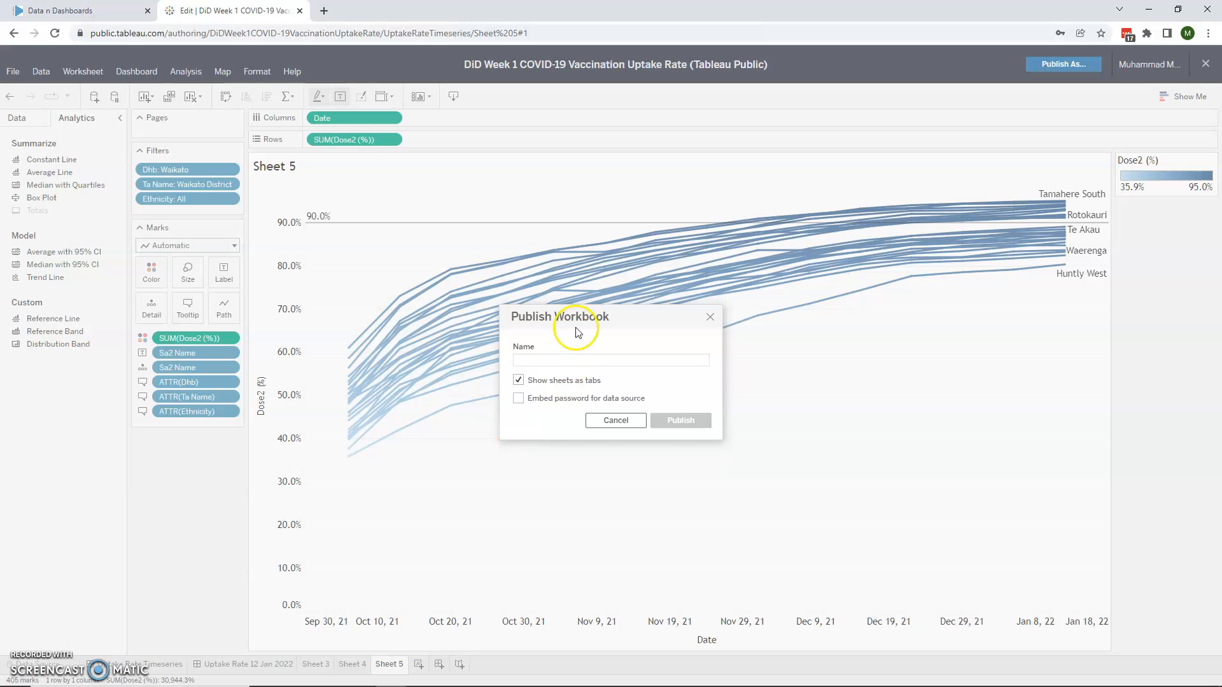
{"action": "left_click", "coordinate": [709, 318]}
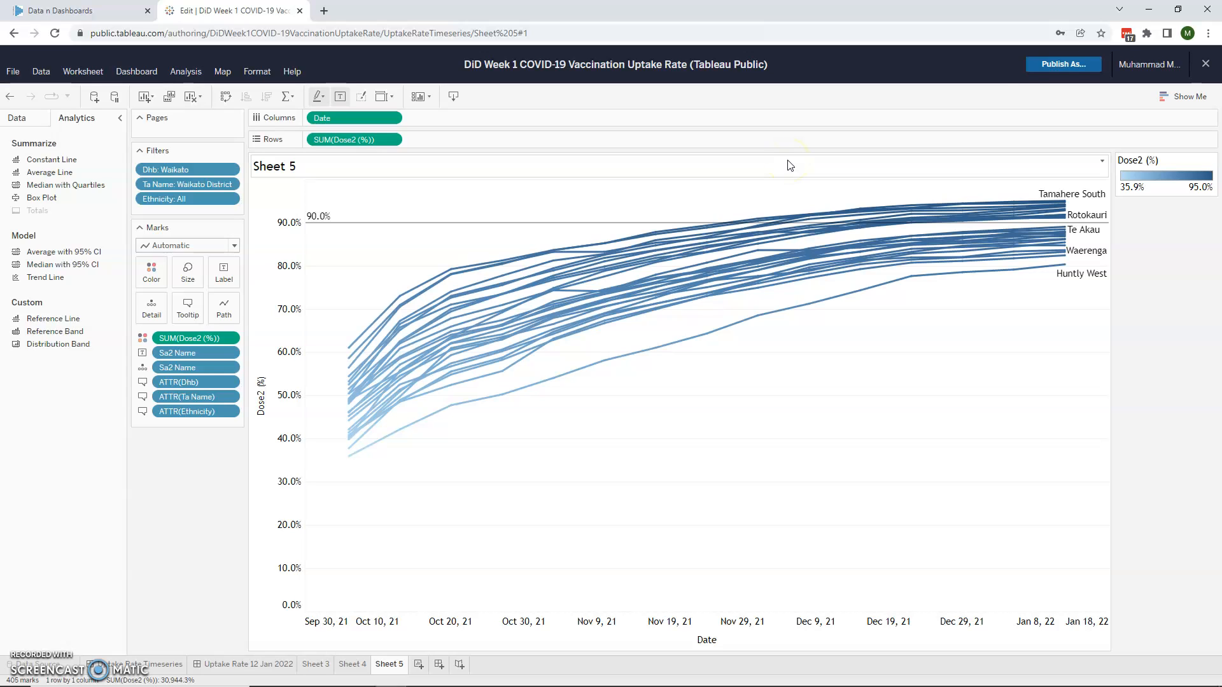
Publish the workbook under the name DiD Week 1, with its sheets shown as tabs.
{"action": "left_click", "coordinate": [1067, 63]}
{"action": "left_click", "coordinate": [587, 359]}
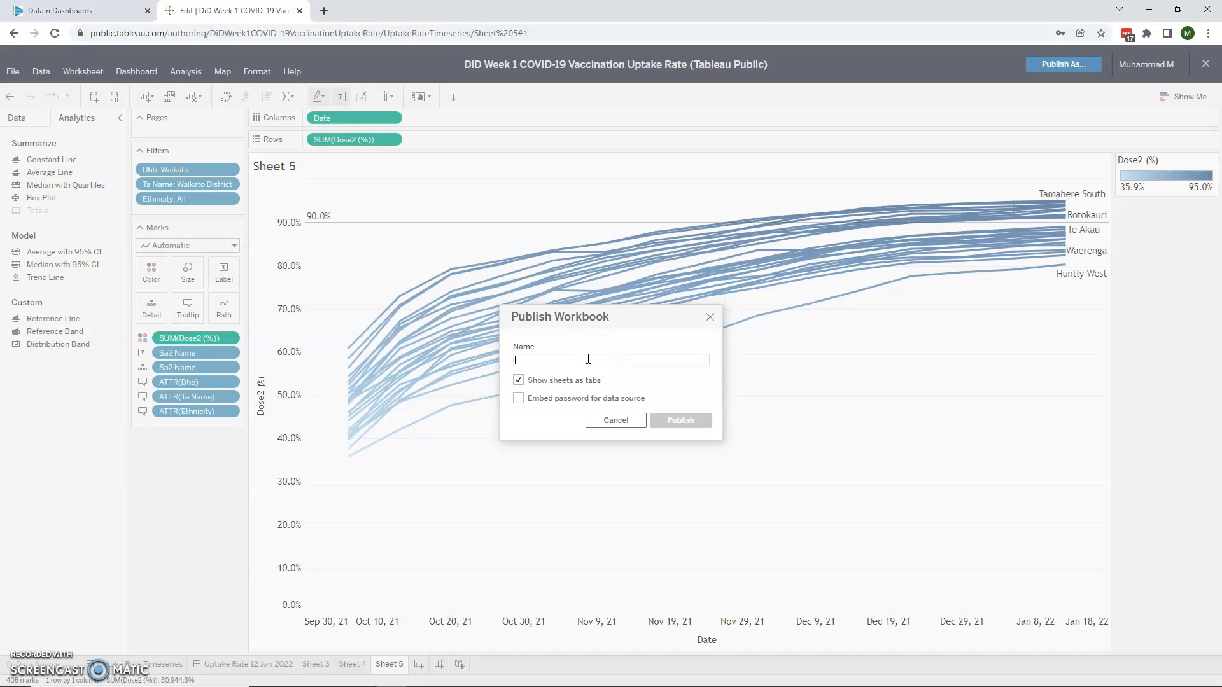
{"action": "type", "text": "DiD Week 1"}
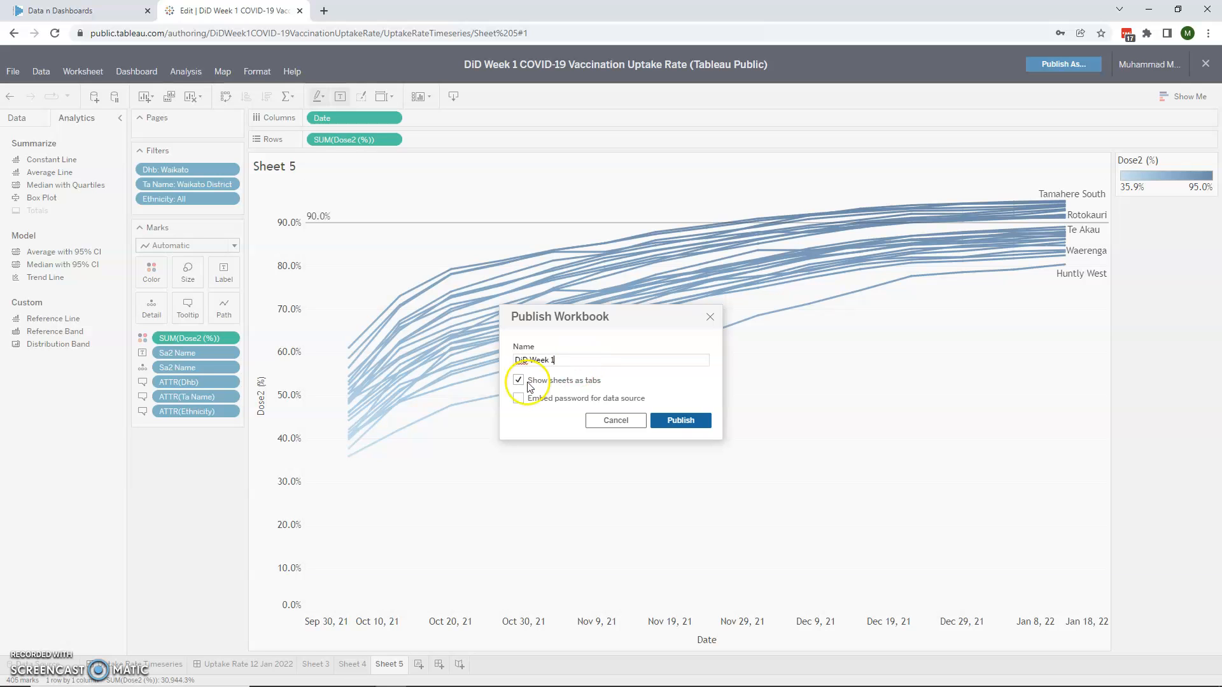
{"action": "left_click", "coordinate": [680, 420]}
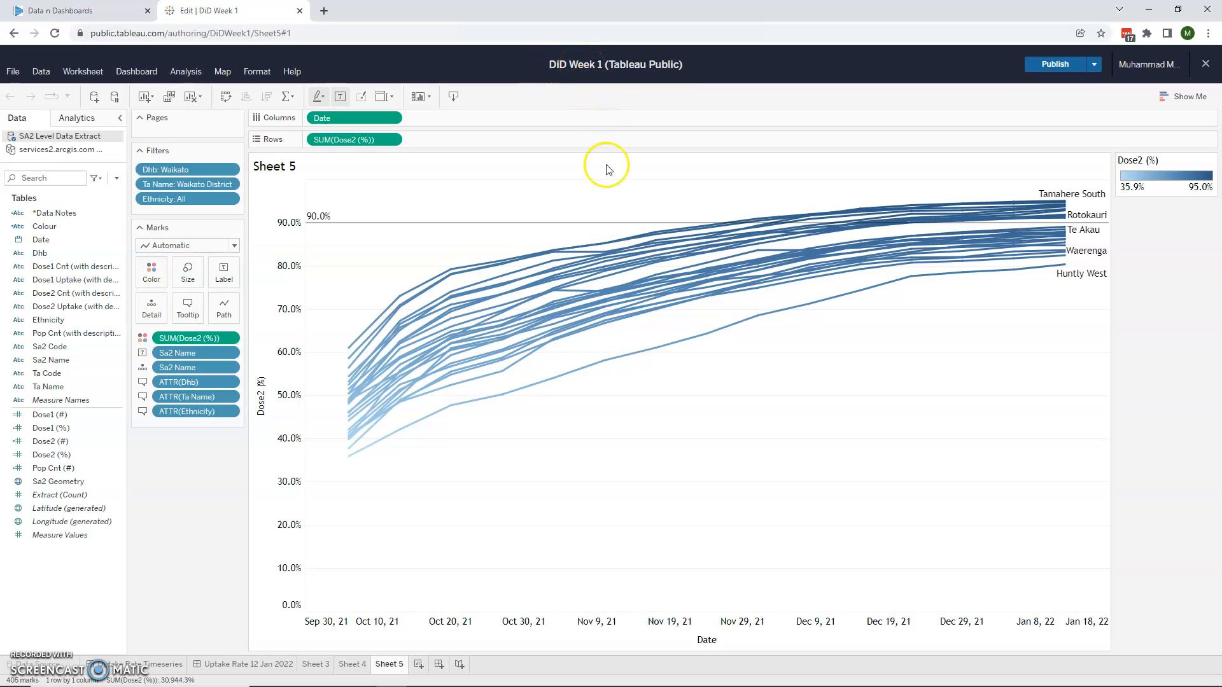
Switch to the PowerPoint presentation to view the Week 1: COVID-19 Vaccination Uptake Rate tasks.
{"action": "mouse_move", "coordinate": [493, 328]}
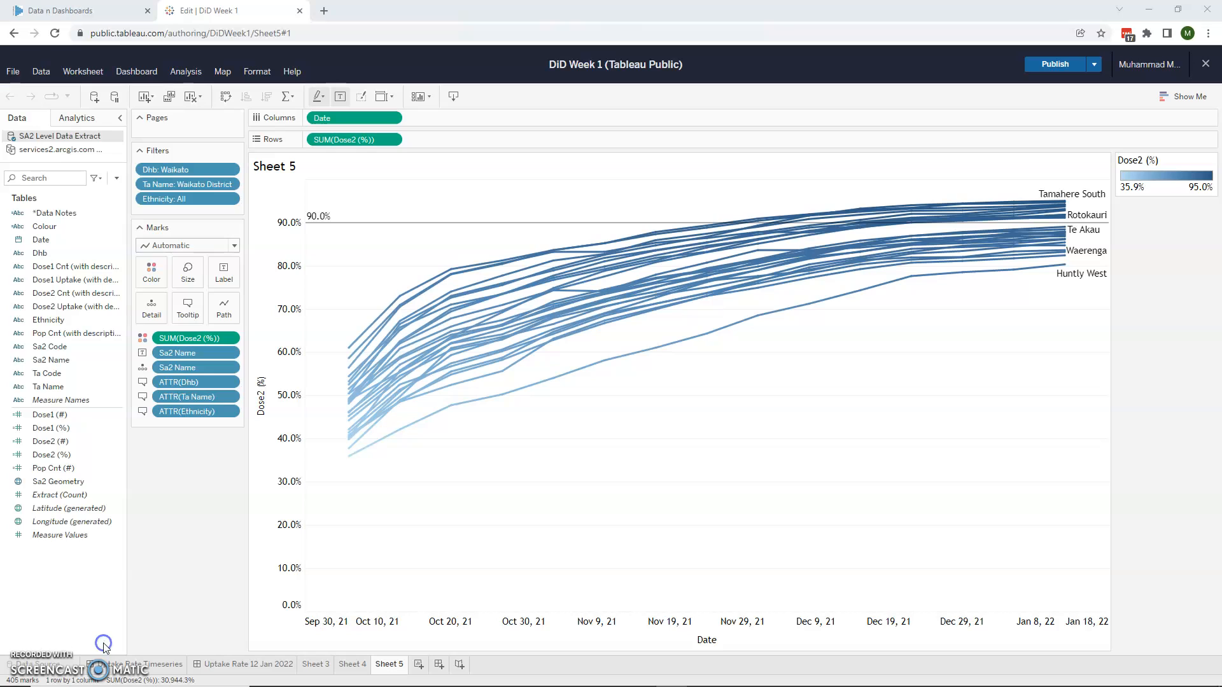
{"action": "mouse_move", "coordinate": [507, 684]}
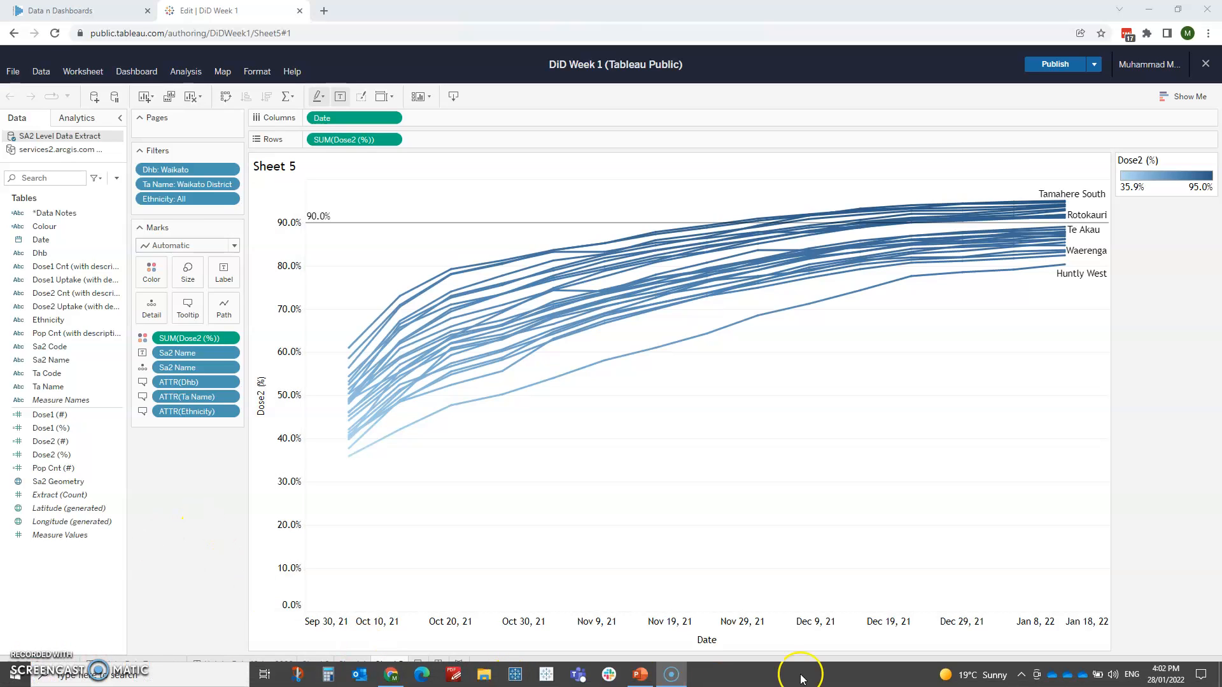
{"action": "left_click_drag", "start_coordinate": [856, 686], "coordinate": [407, 1]}
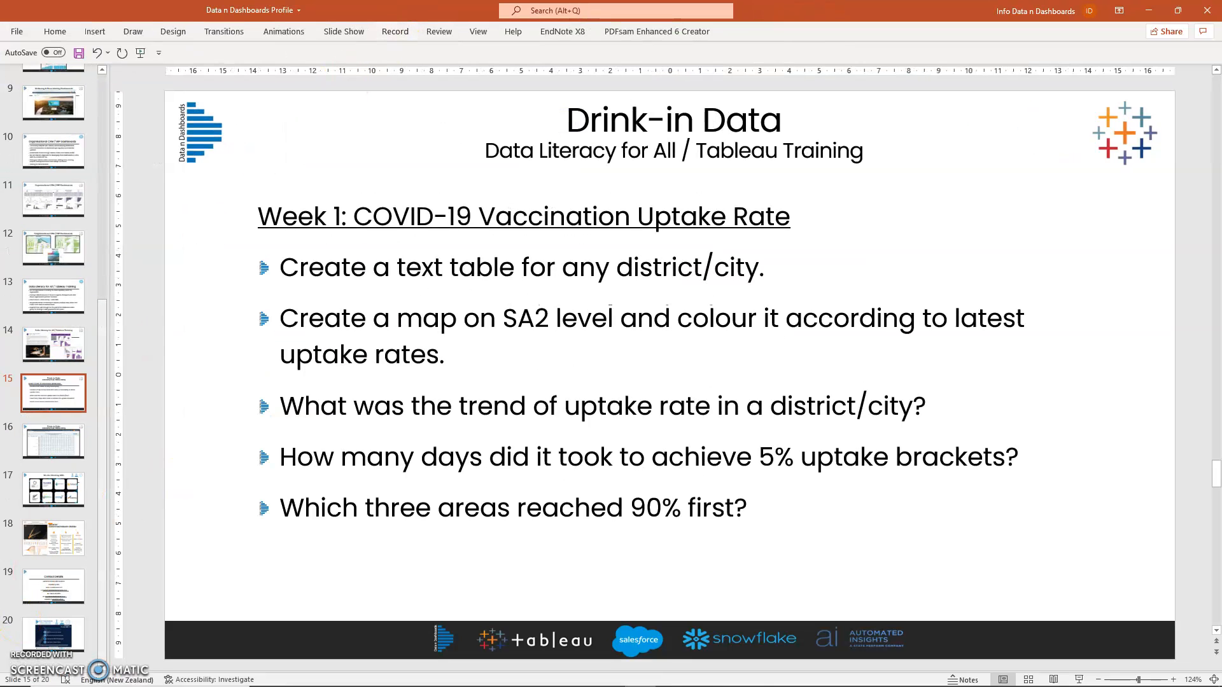